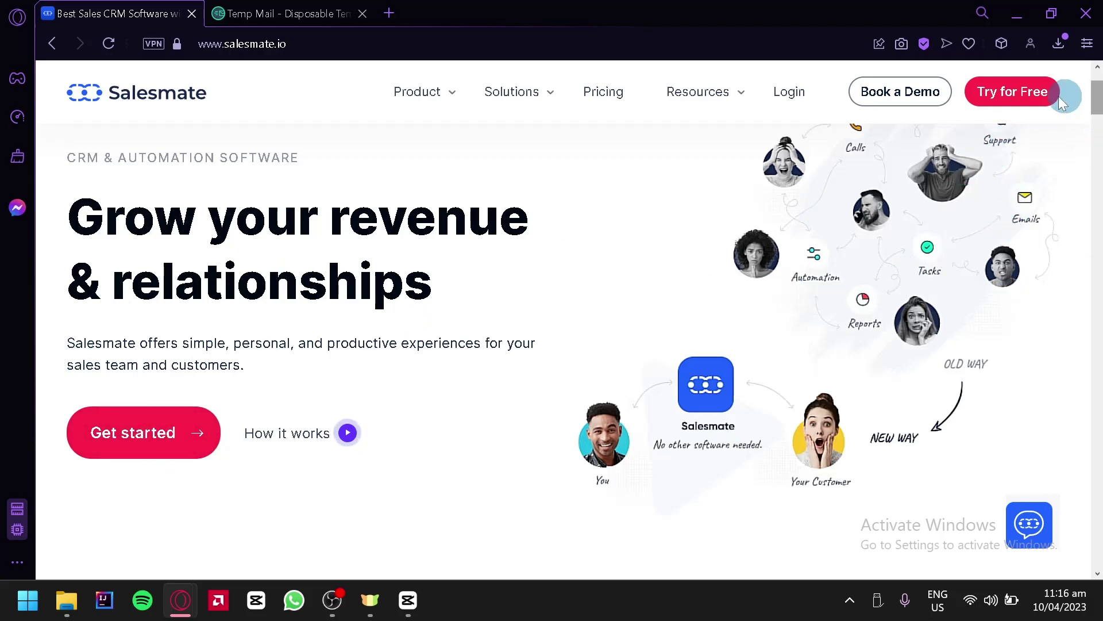
Start the Salesmate free trial using the temporary email address copied from Temp Mail.
click(1038, 107)
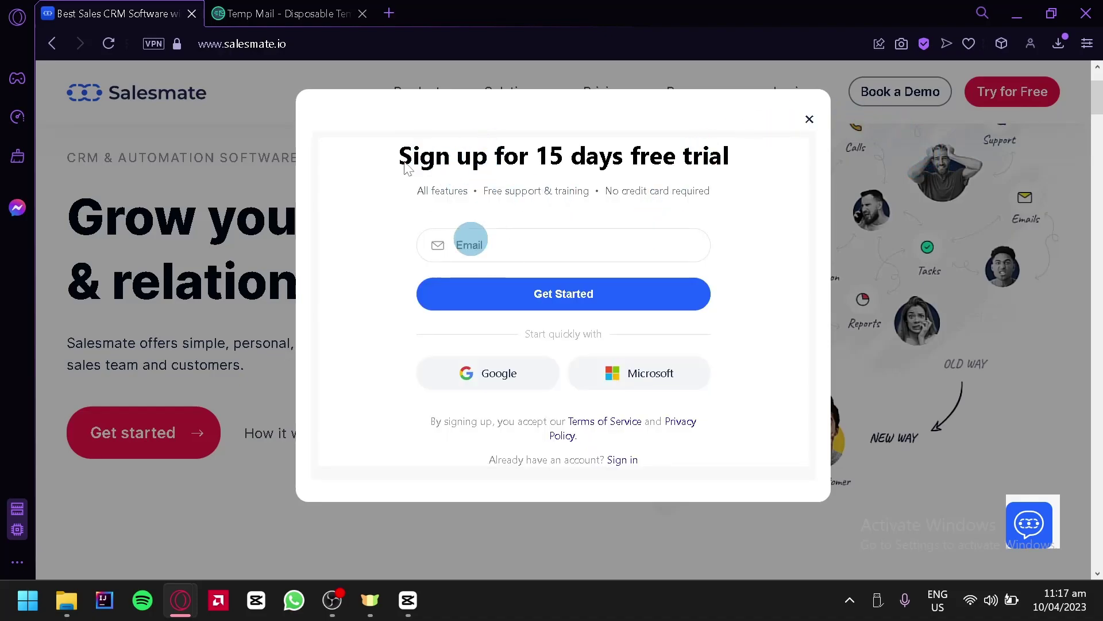
click(276, 13)
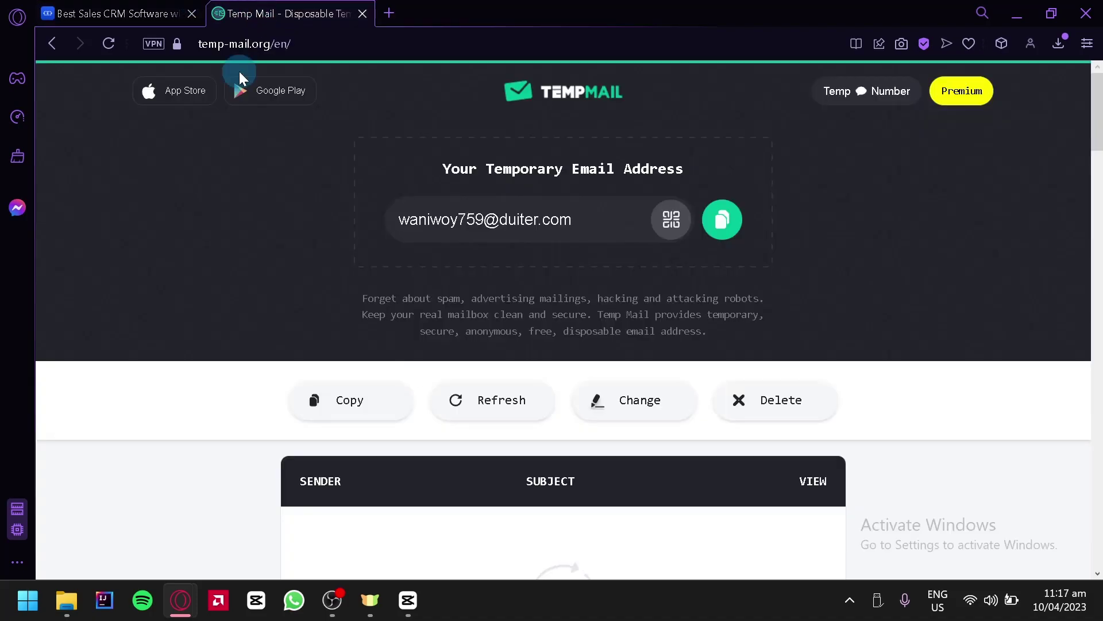
click(724, 227)
key(ctrl+Tab)
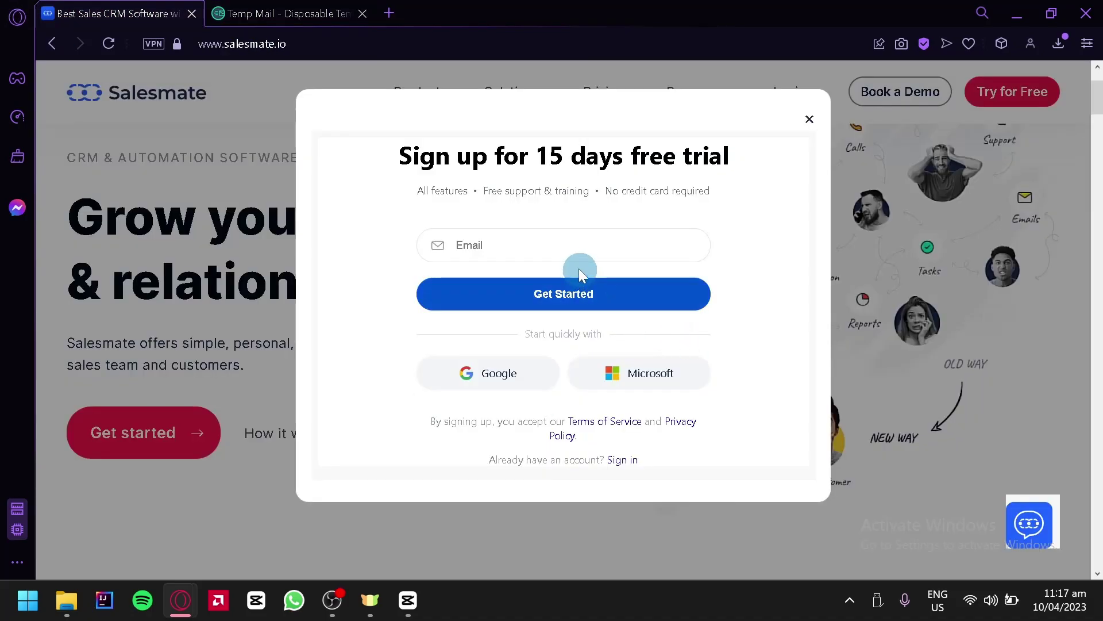
click(555, 237)
key(ctrl+v)
click(575, 298)
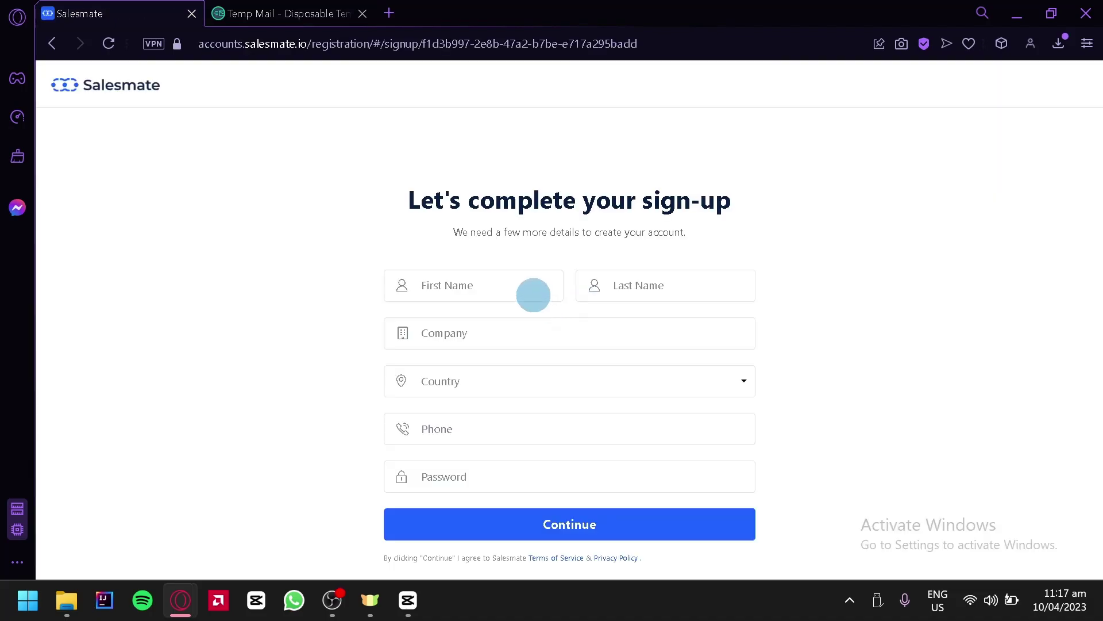
Enter the first and last name, company Xeazhar, and country United States of America.
click(534, 294)
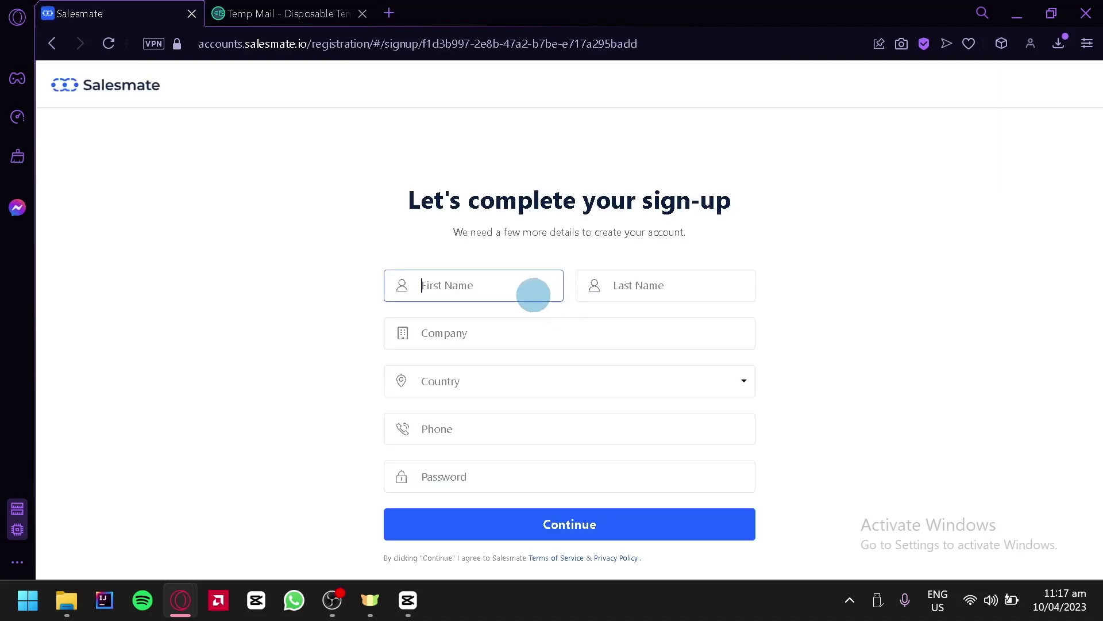
text(Jazper)
key(Tab)
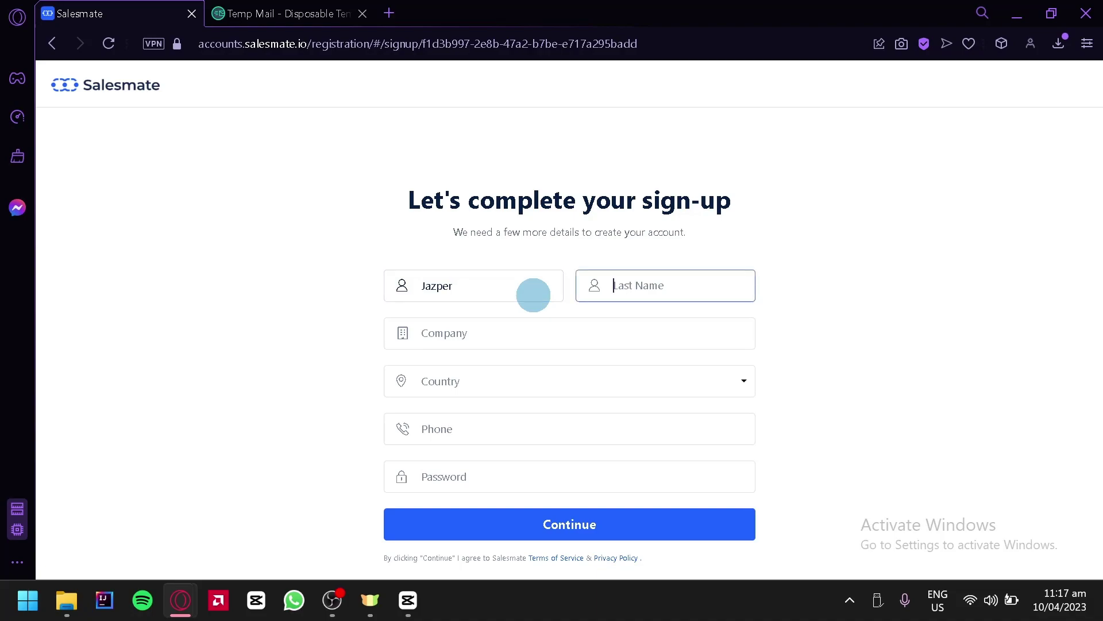
text(Bustria)
key(Tab)
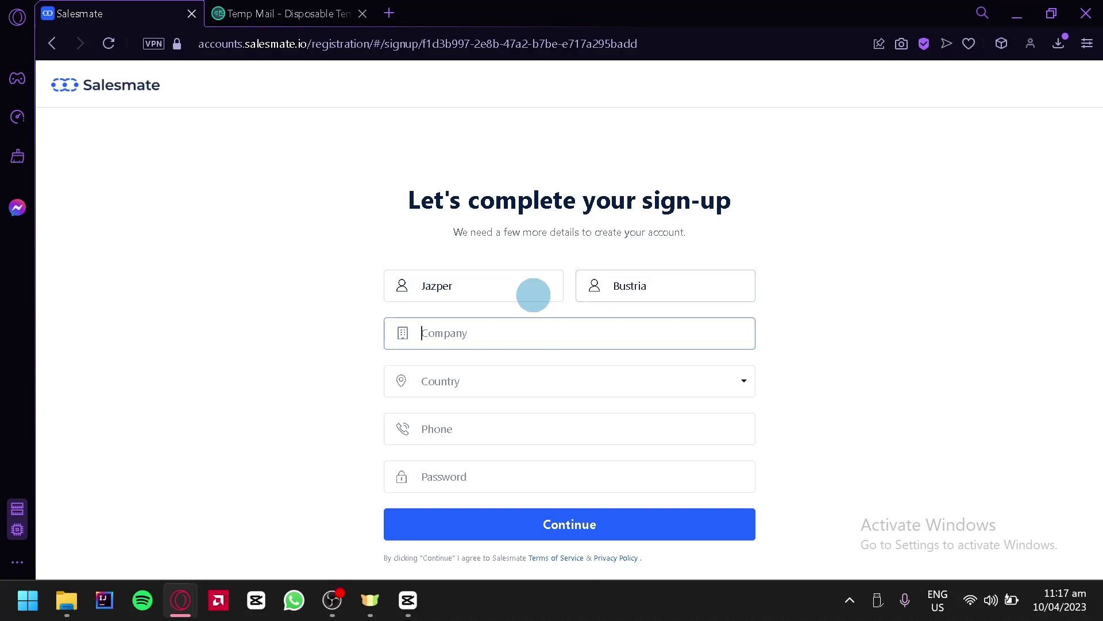
text(x)
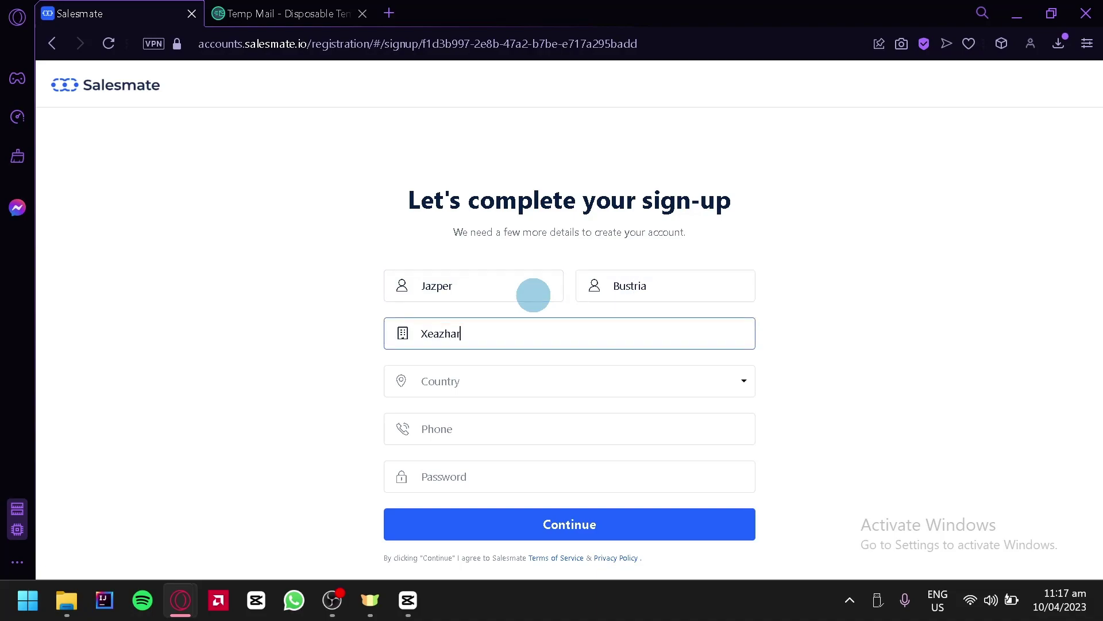
key(Tab)
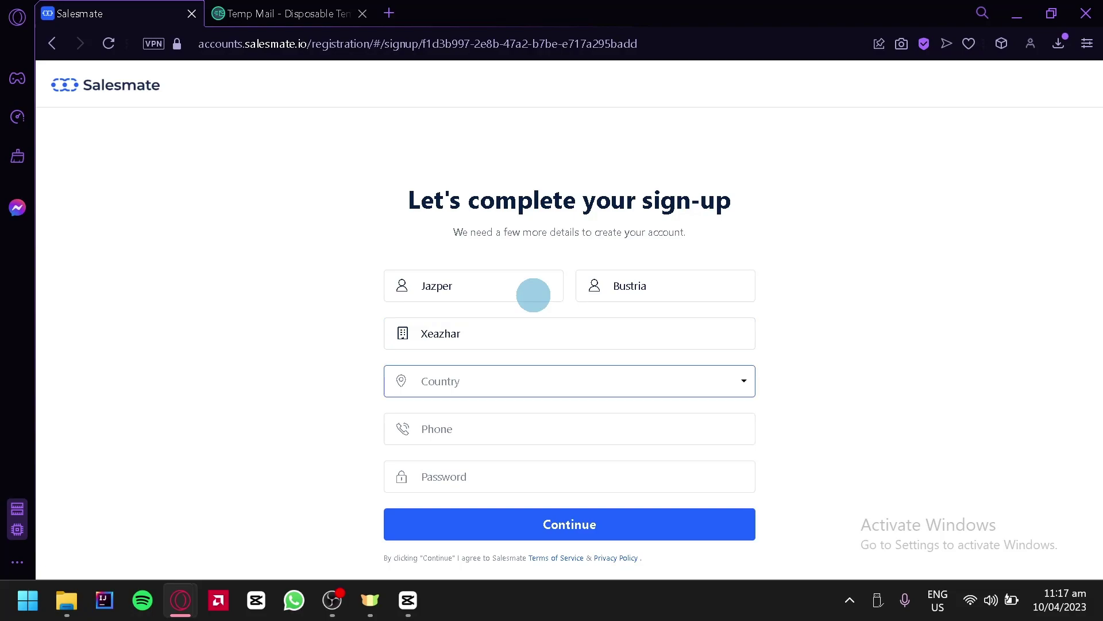
click(565, 386)
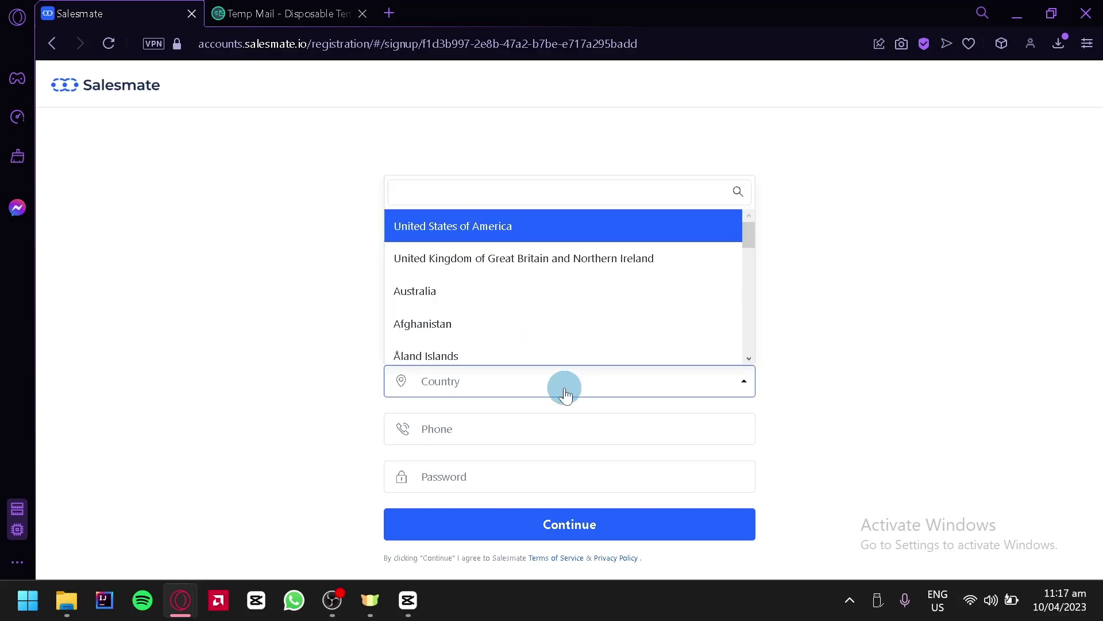
click(498, 231)
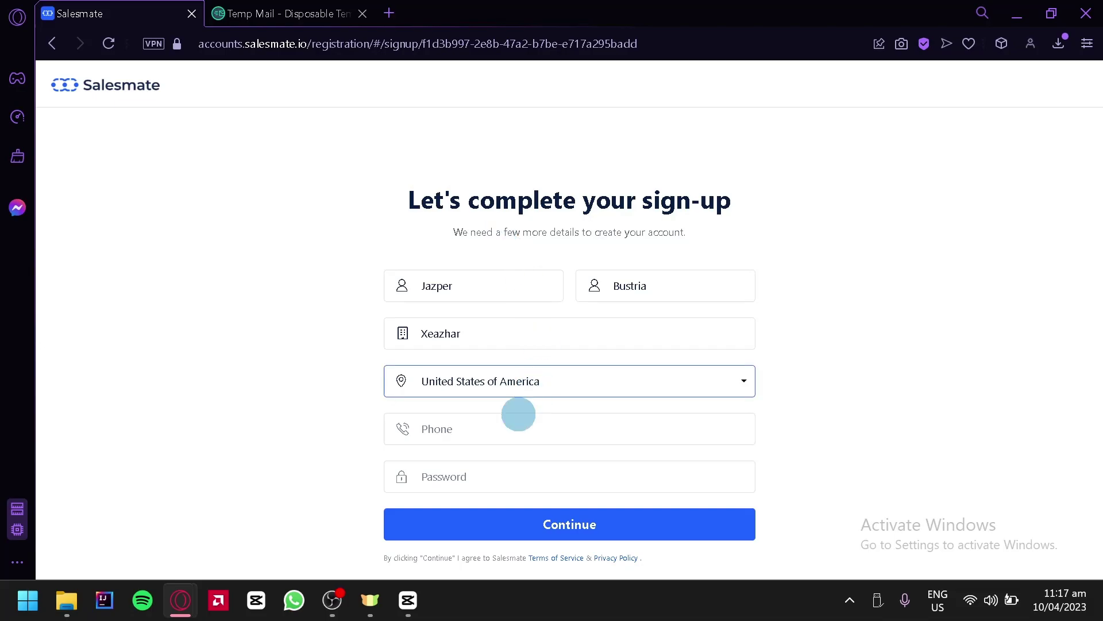
Paste the temporary phone number from the SMS tab, replacing its leading country code with 0.
click(519, 427)
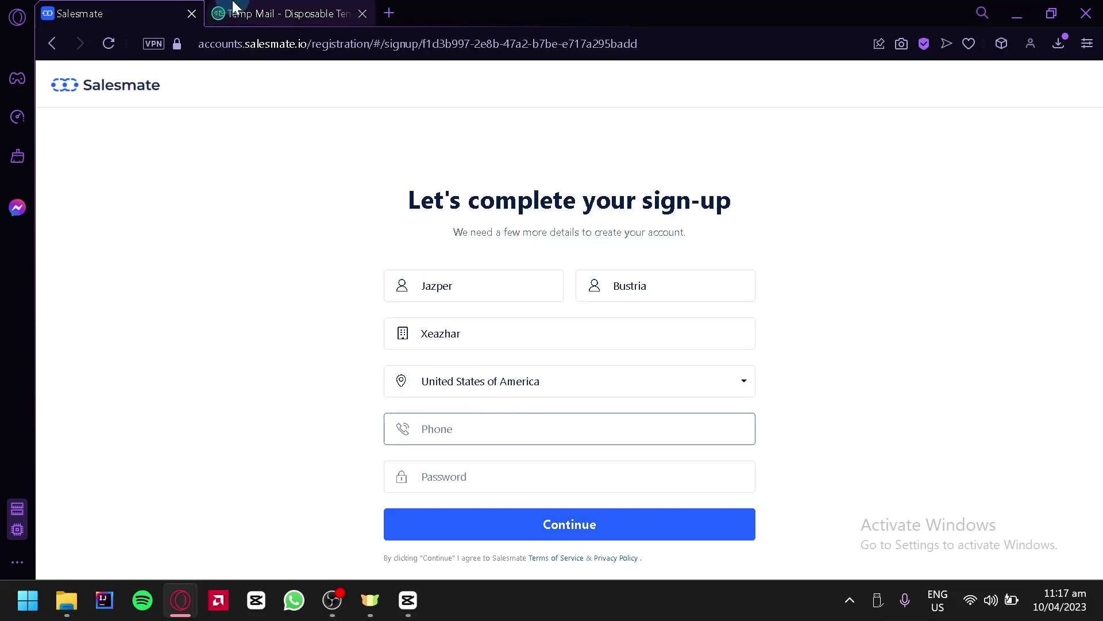
click(394, 13)
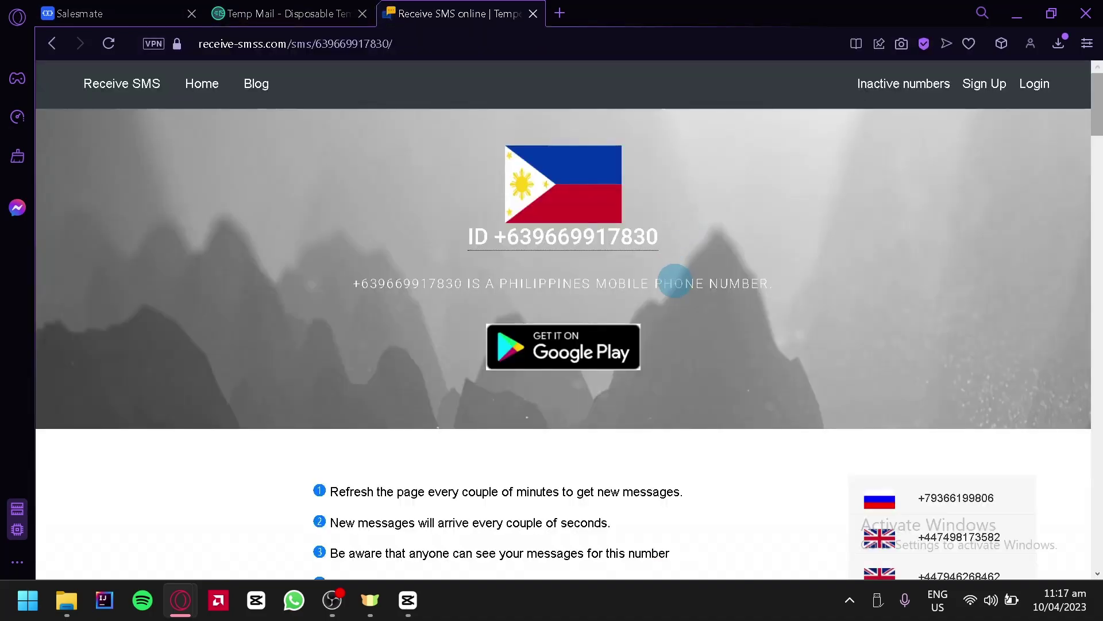
click(557, 237)
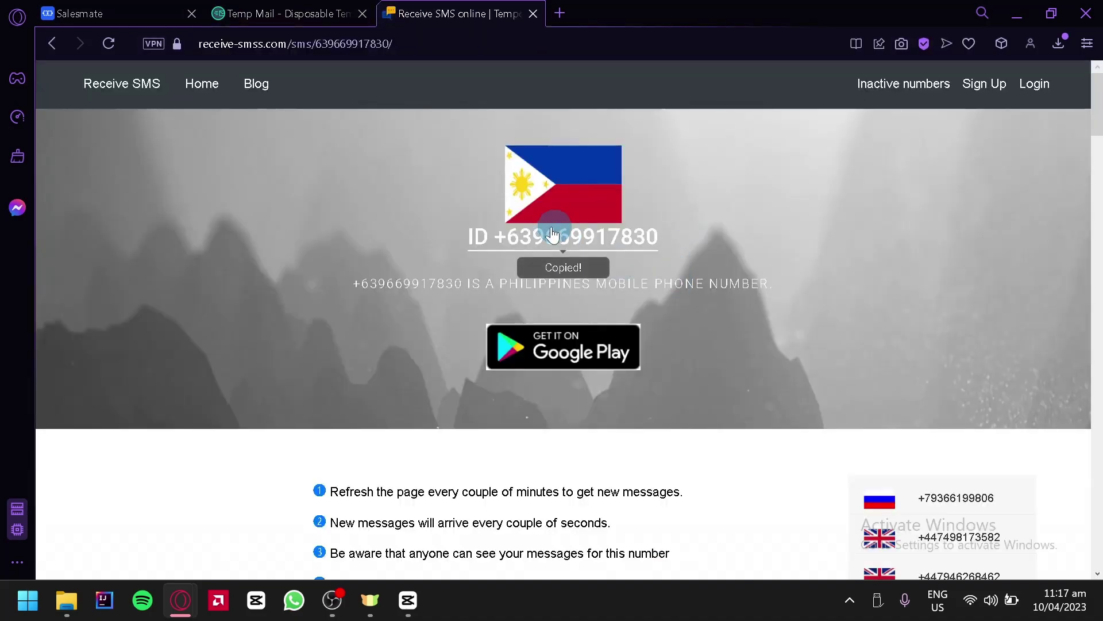
click(63, 13)
key(ctrl+v)
click(435, 459)
click(420, 426)
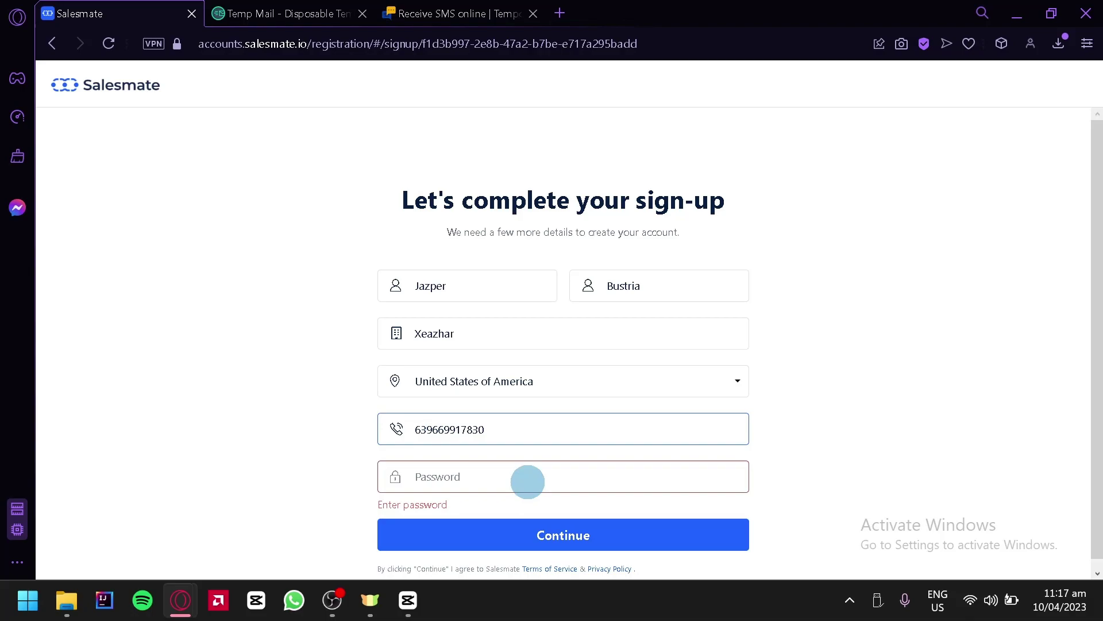
key(BackSpace)
key(Delete)
text(0)
Enter and confirm the account password, then submit the sign-up details.
click(528, 481)
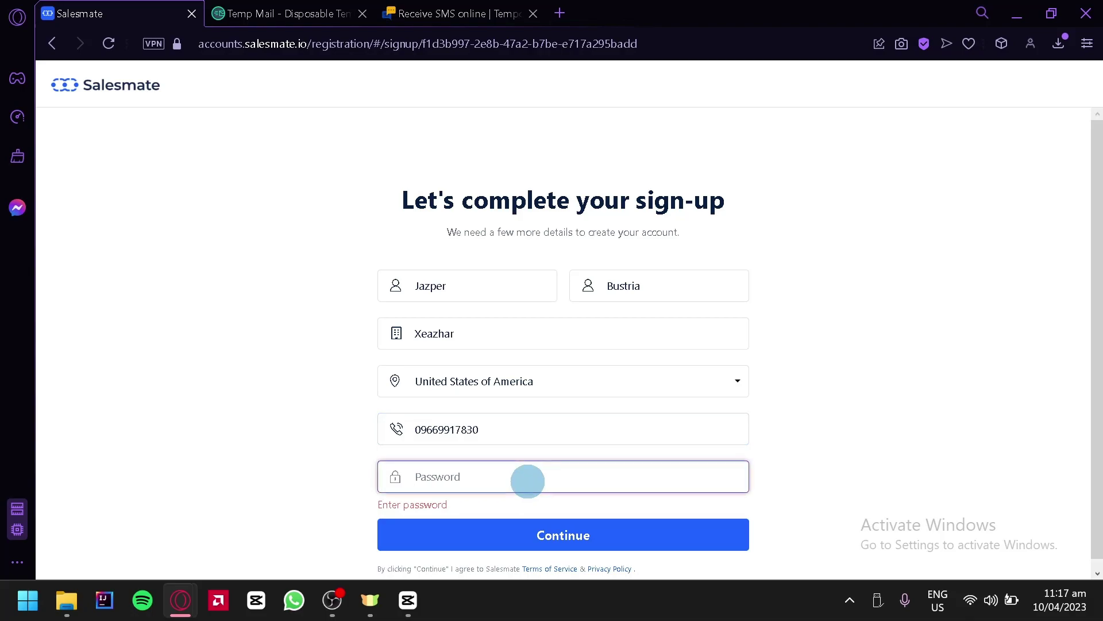
text(•••••)
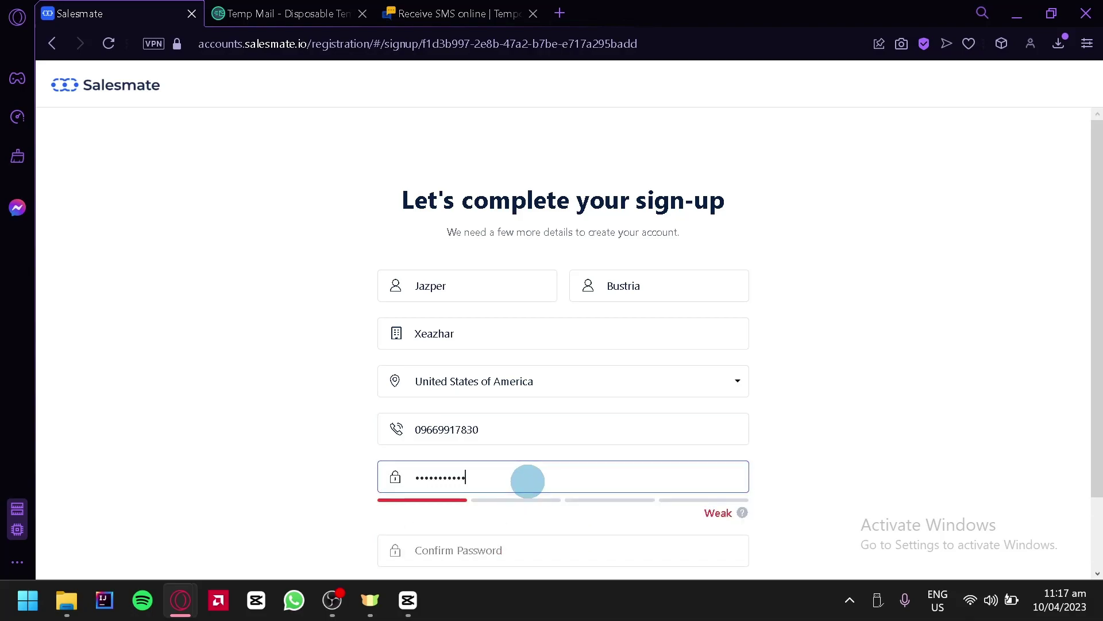
text(•)
scroll(525, 481, down, 2)
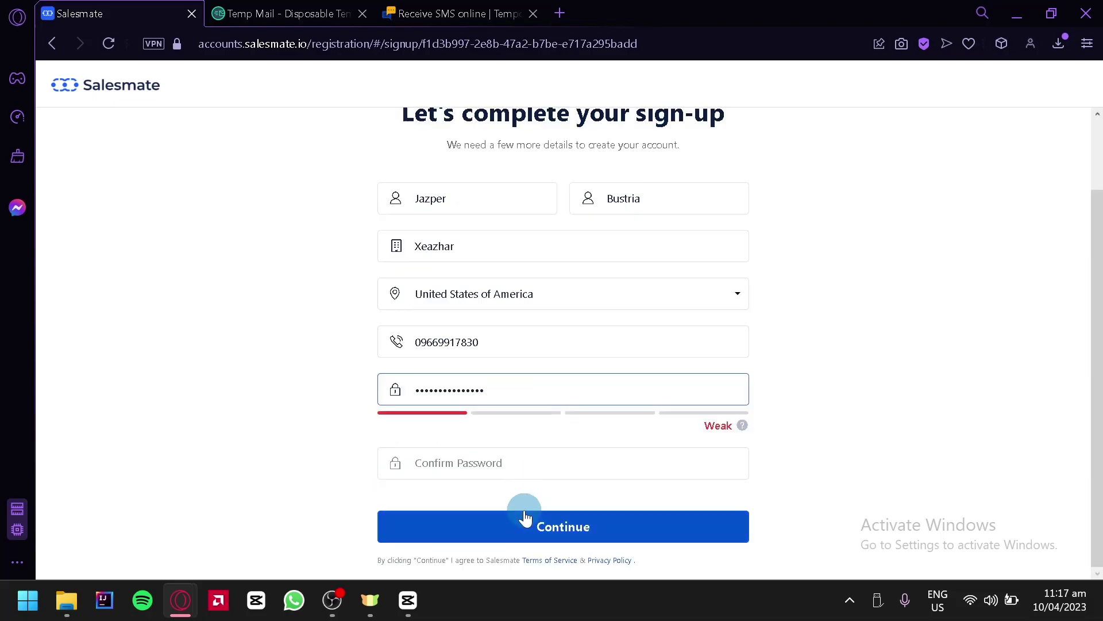
click(488, 475)
text(•••)
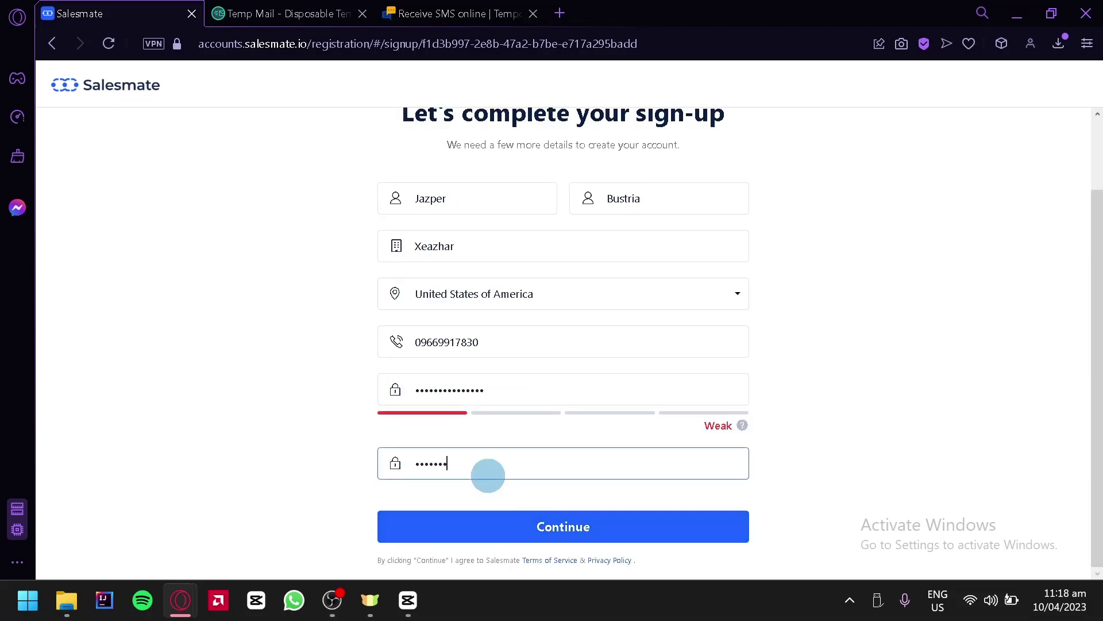
click(507, 529)
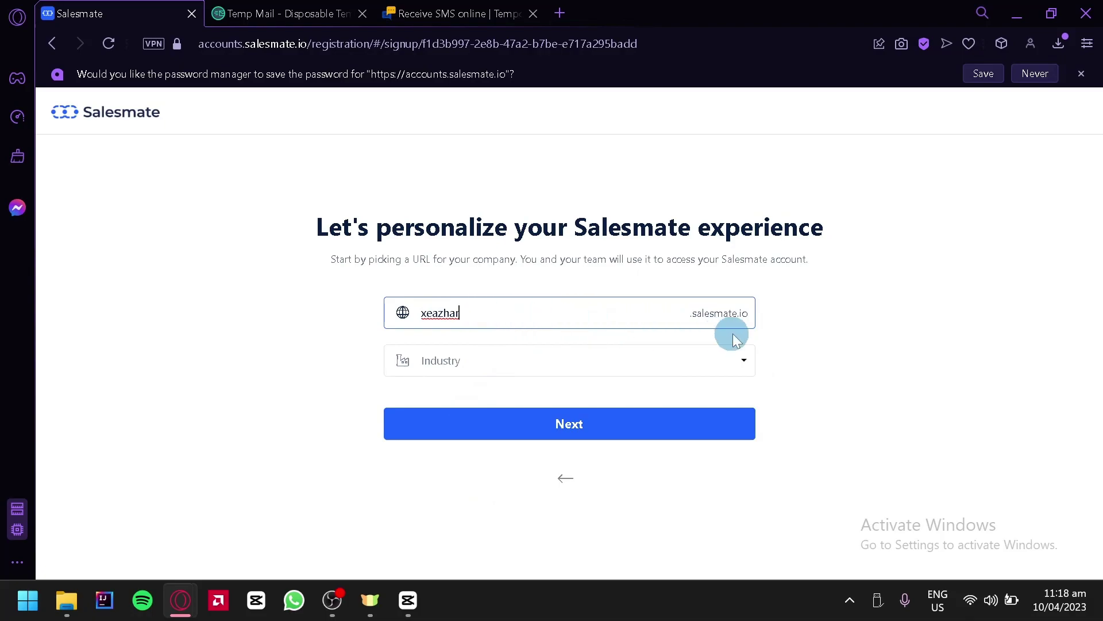
Choose eCommerce as the industry and continue.
click(741, 361)
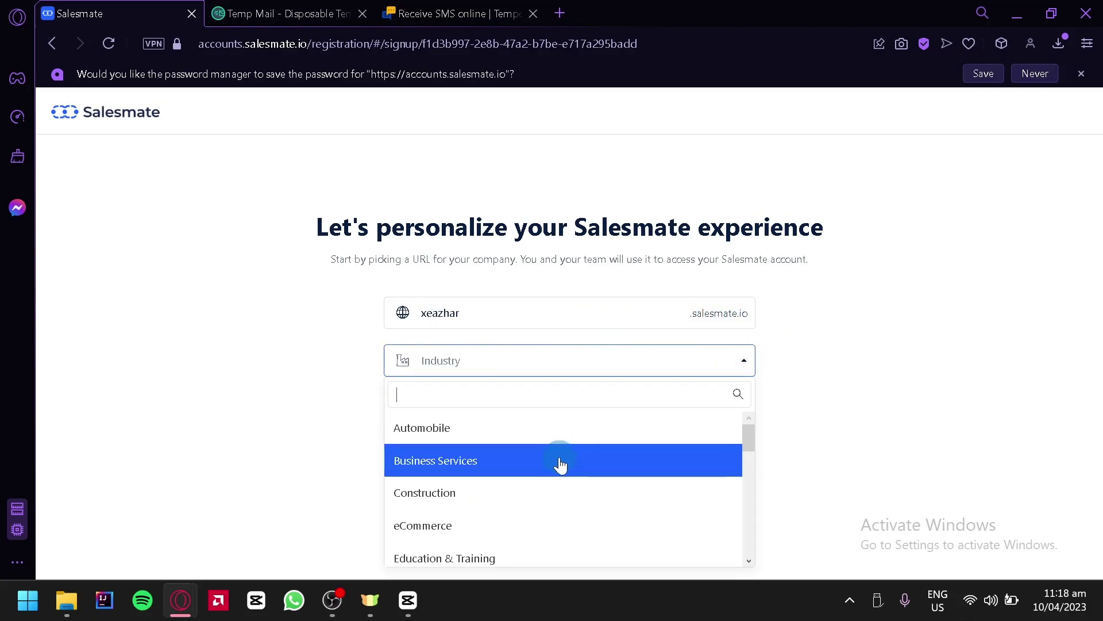
scroll(560, 462, down, 2)
scroll(557, 463, up, 2)
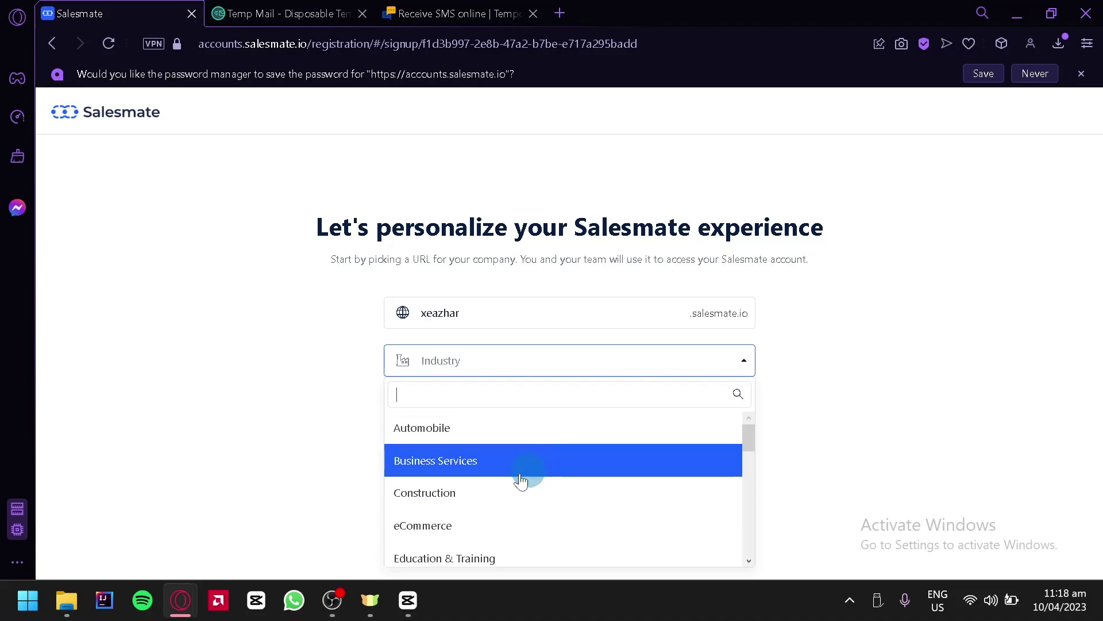
click(471, 529)
click(623, 422)
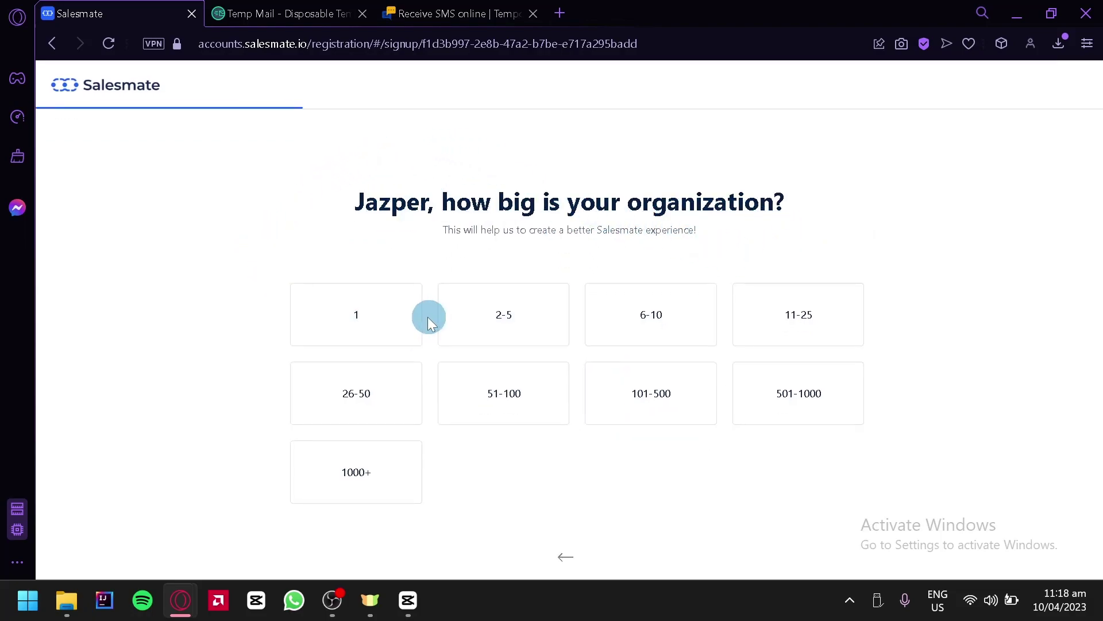
Set the organisation size to 2-5 and the role to Executive.
click(563, 333)
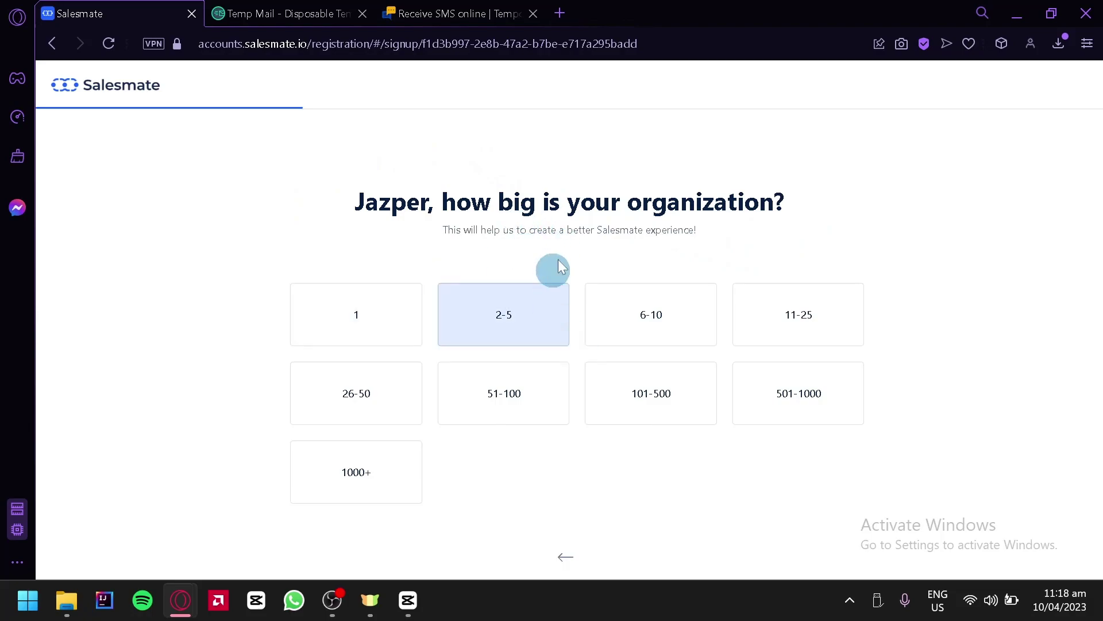
click(482, 314)
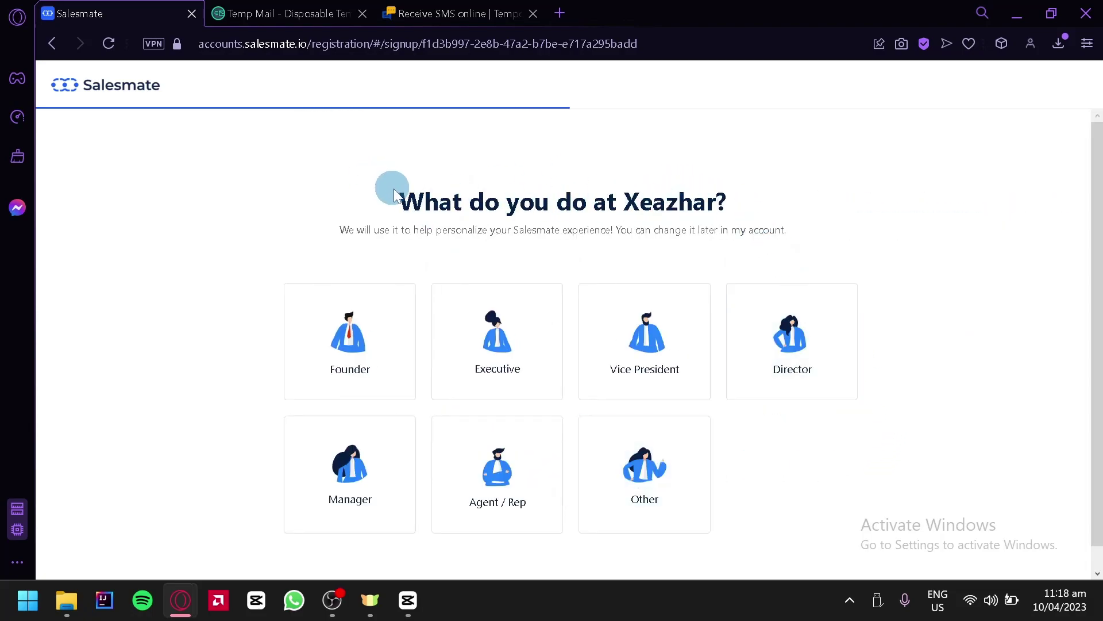
scroll(400, 244, down, 1)
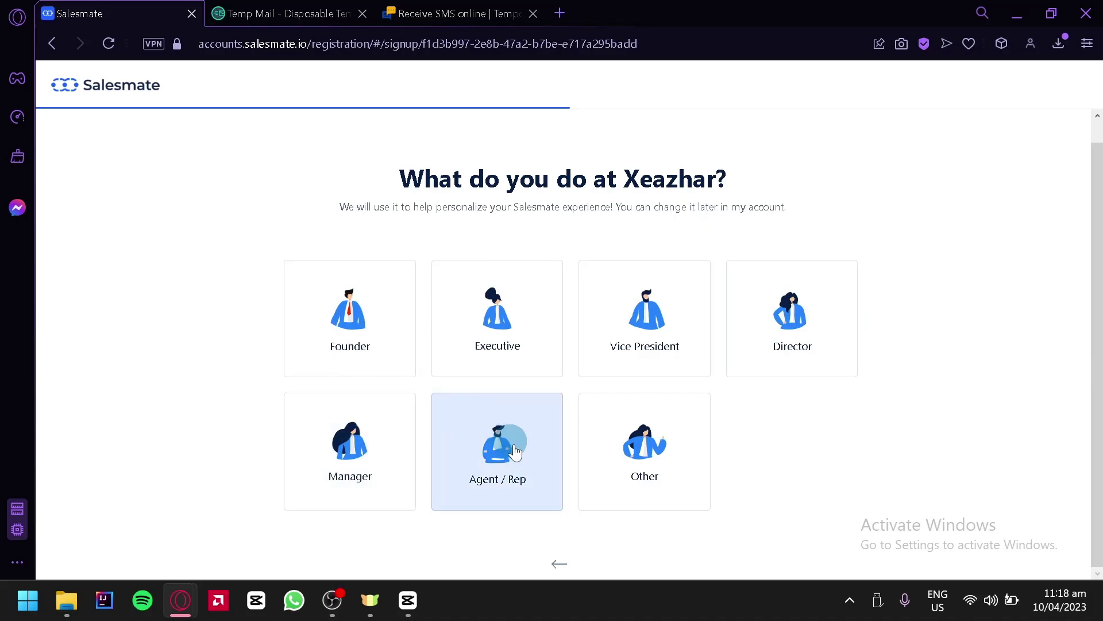
click(434, 340)
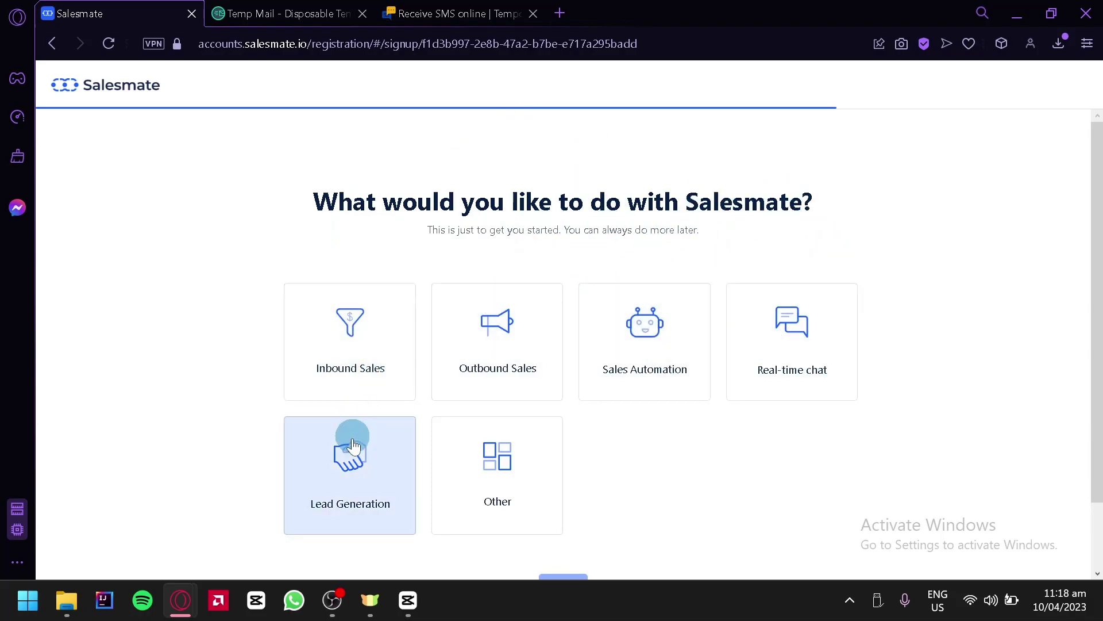
Choose Inbound Sales as the goal for using Salesmate.
click(502, 473)
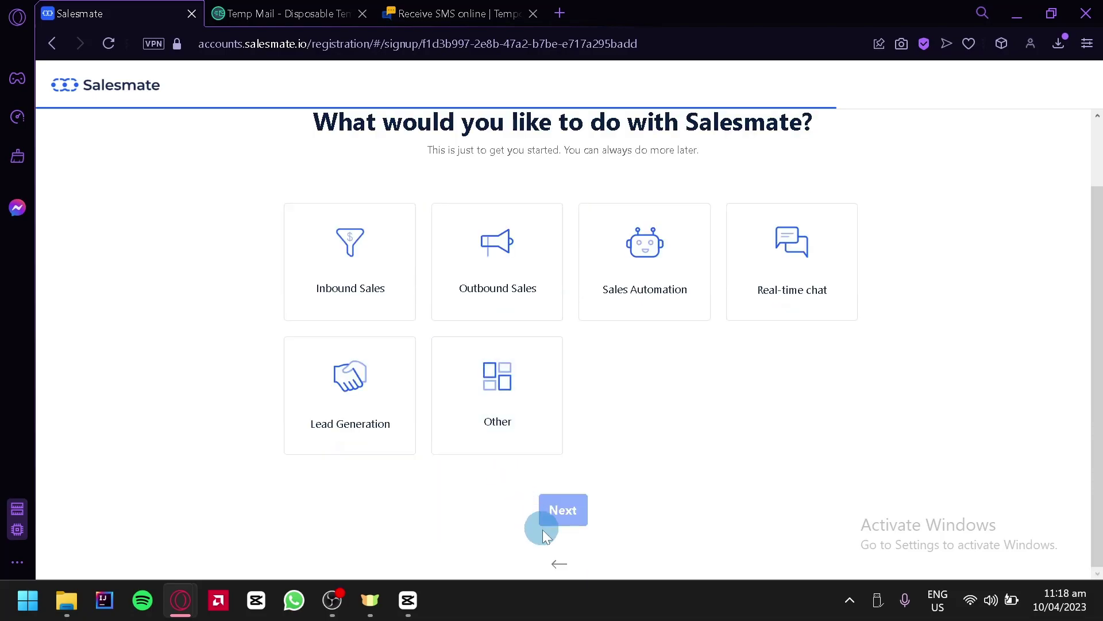
click(381, 281)
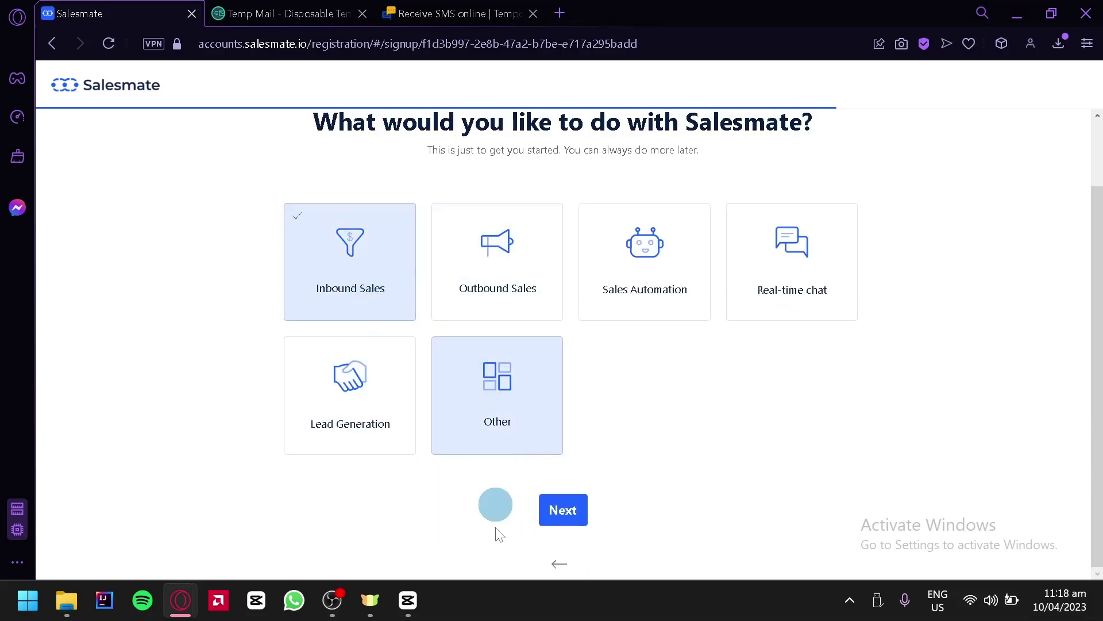
click(556, 509)
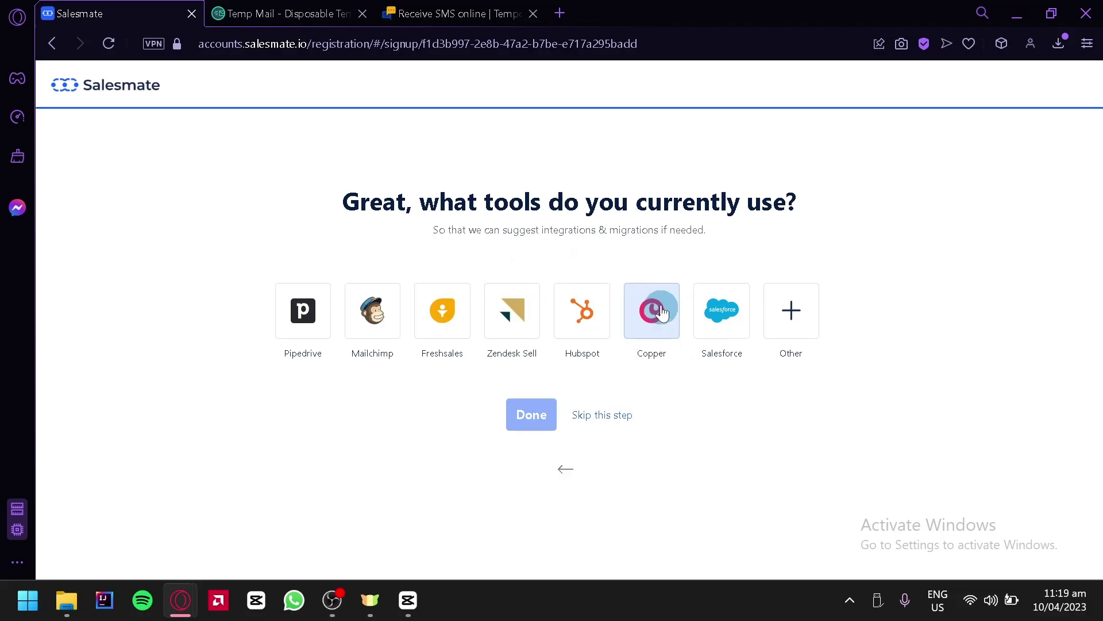
Indicate other tools are used, then skip the tools question.
click(793, 313)
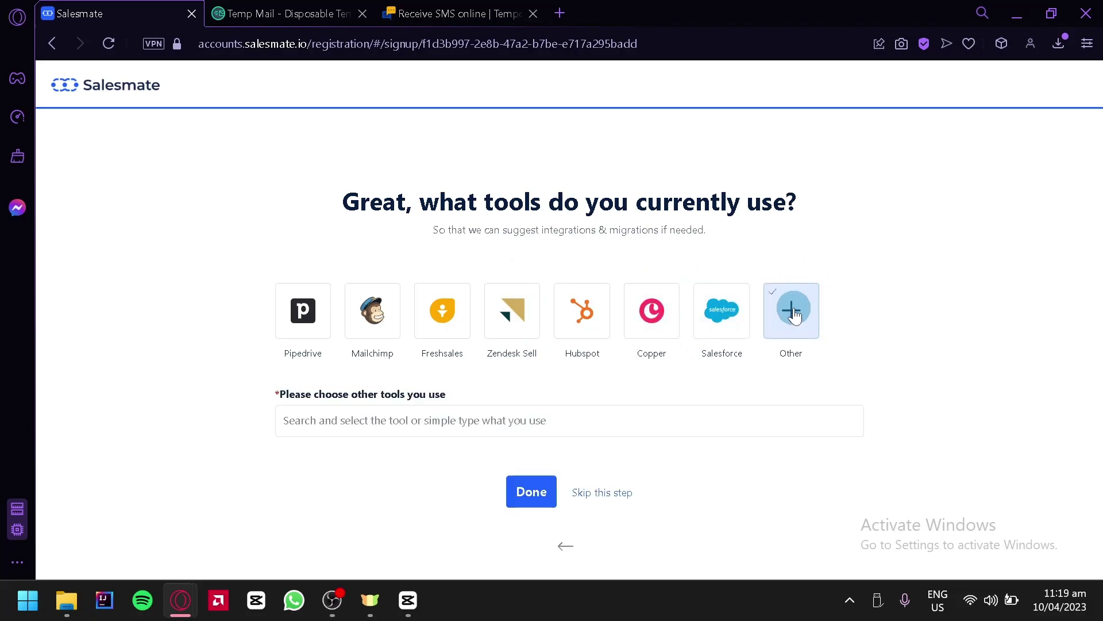
click(468, 420)
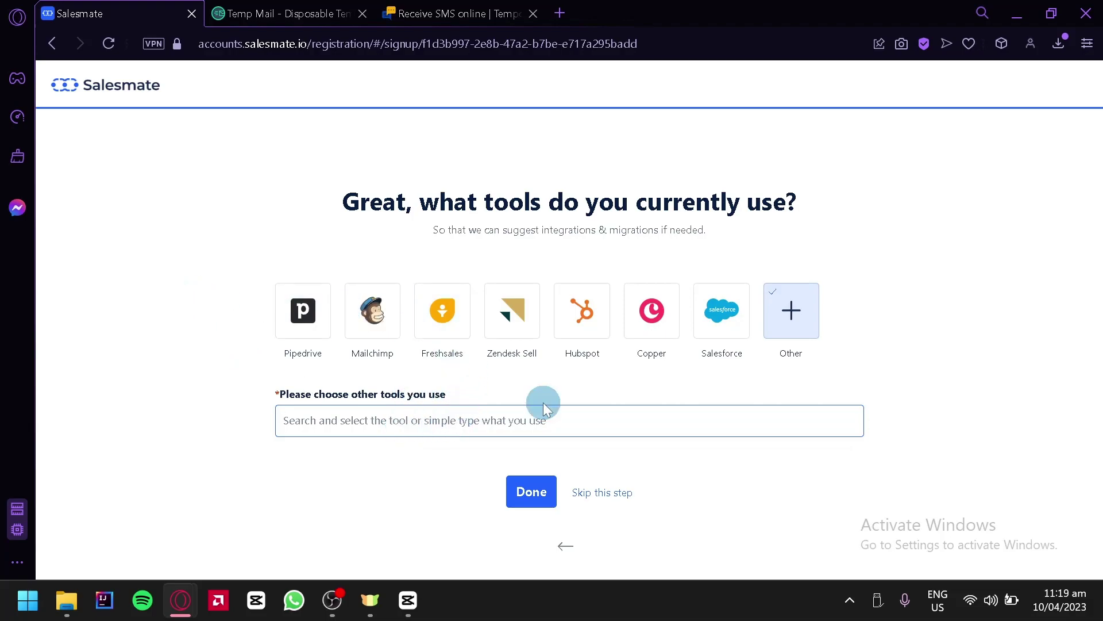
click(585, 494)
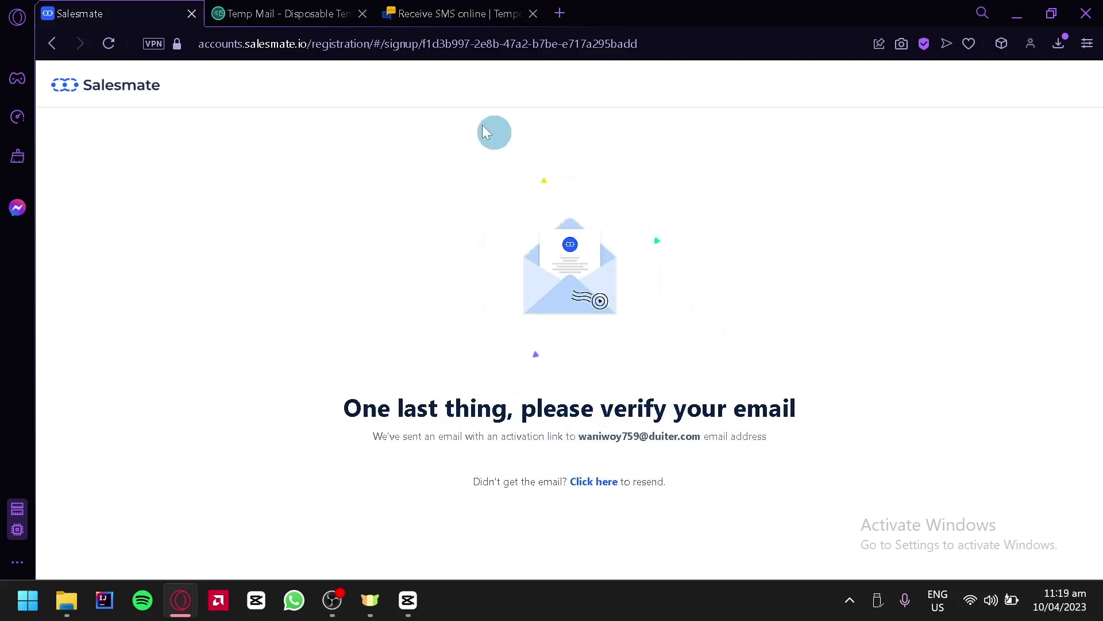
Open Salesmate's Confirm Your Registration email in Temp Mail and follow its confirmation link.
click(247, 10)
scroll(406, 354, down, 4)
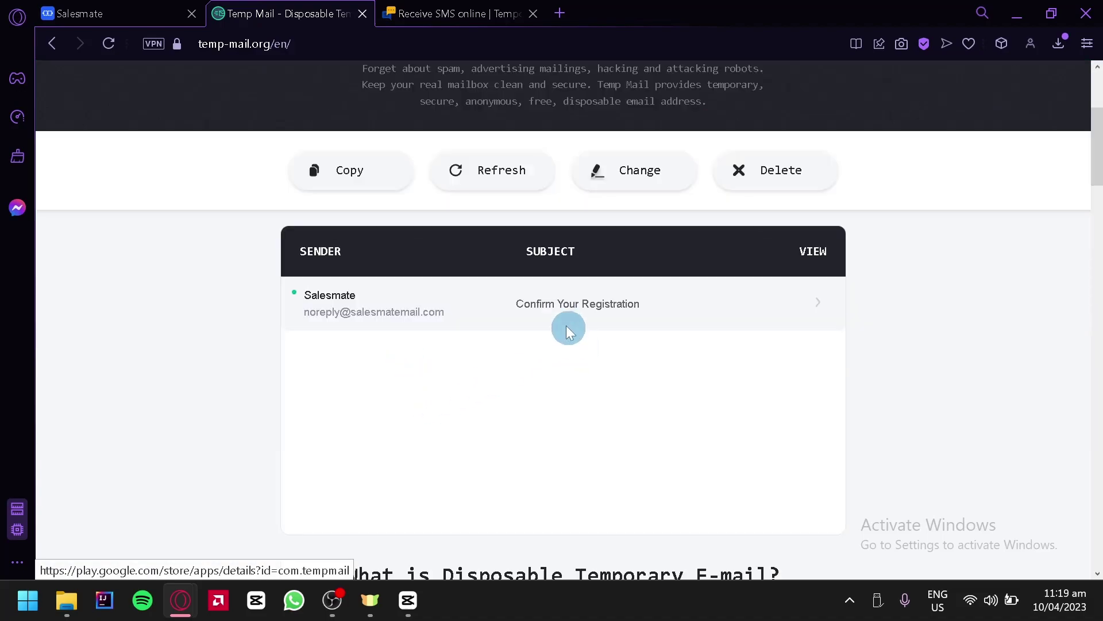
click(817, 306)
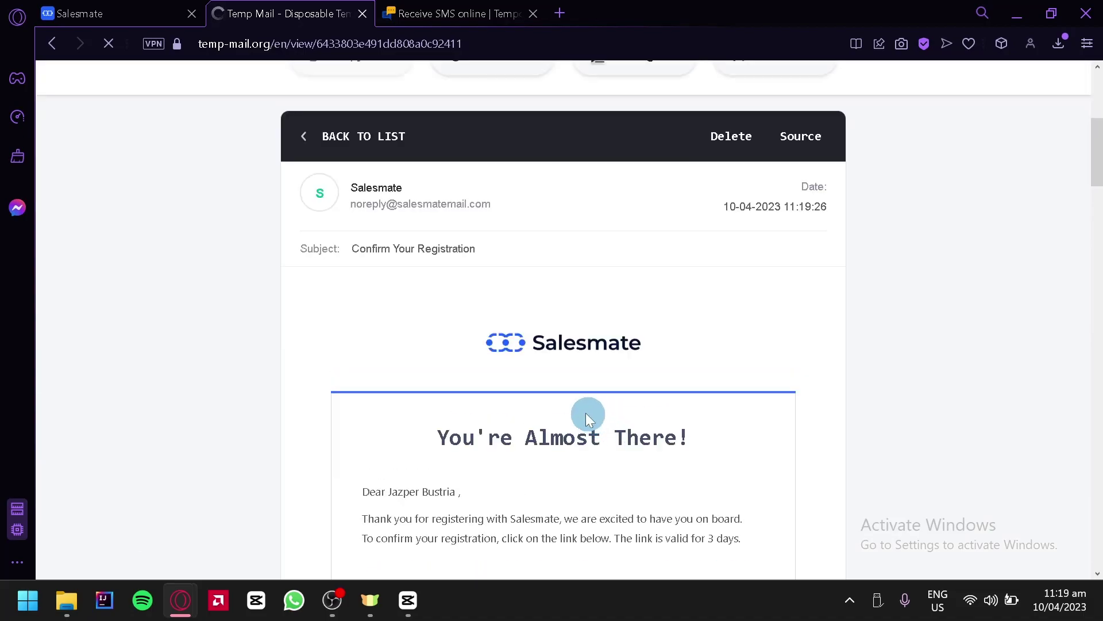
scroll(587, 417, down, 4)
click(529, 375)
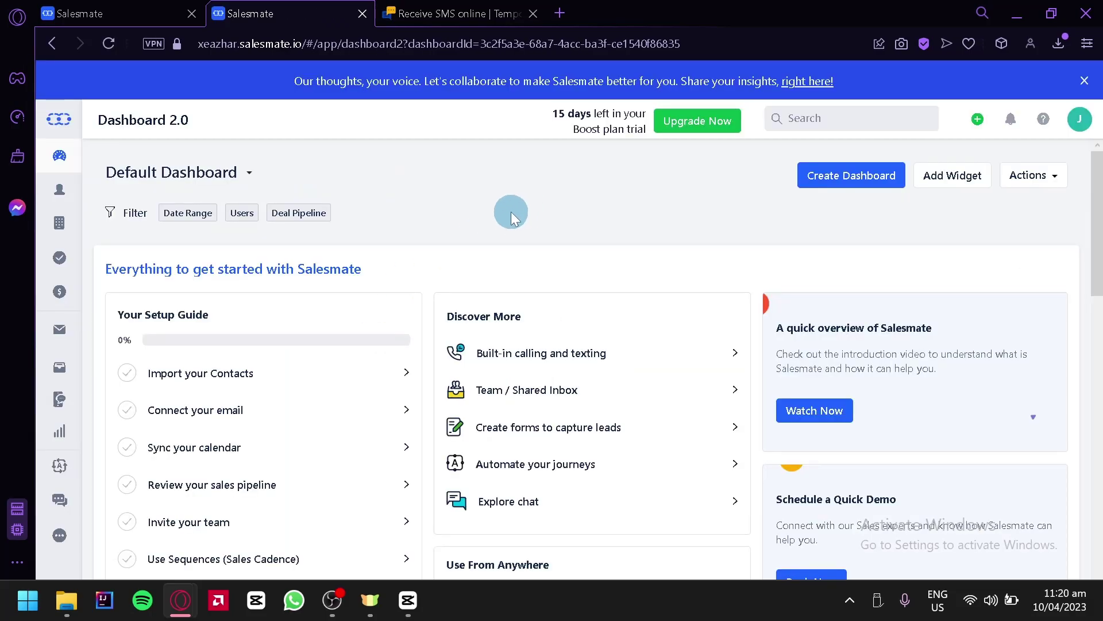
scroll(505, 213, down, 2)
scroll(468, 177, up, 2)
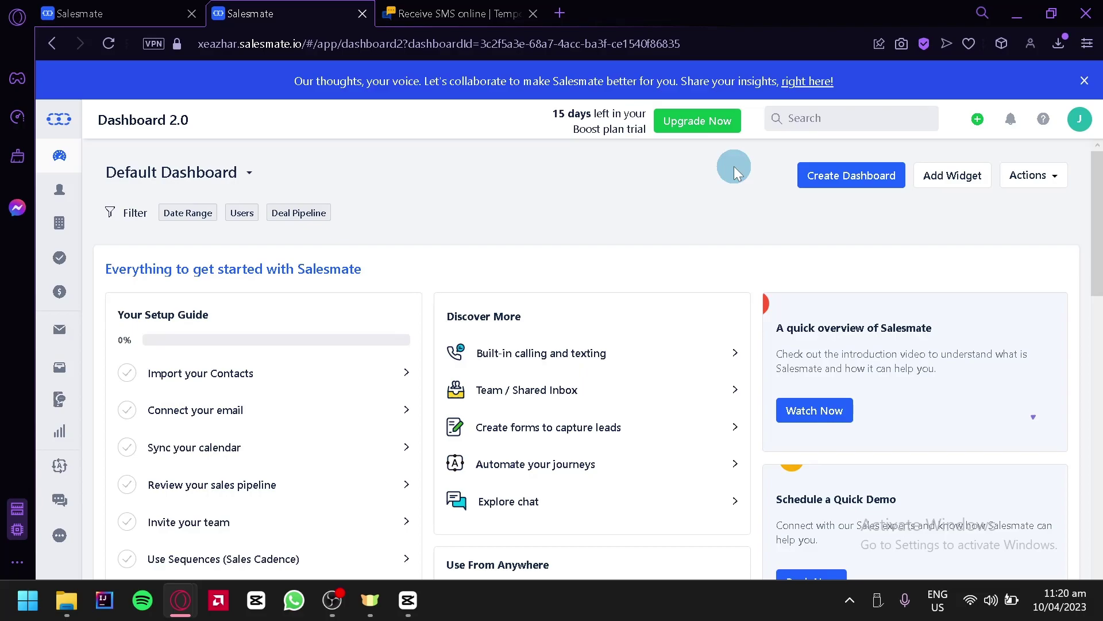
scroll(549, 180, down, 2)
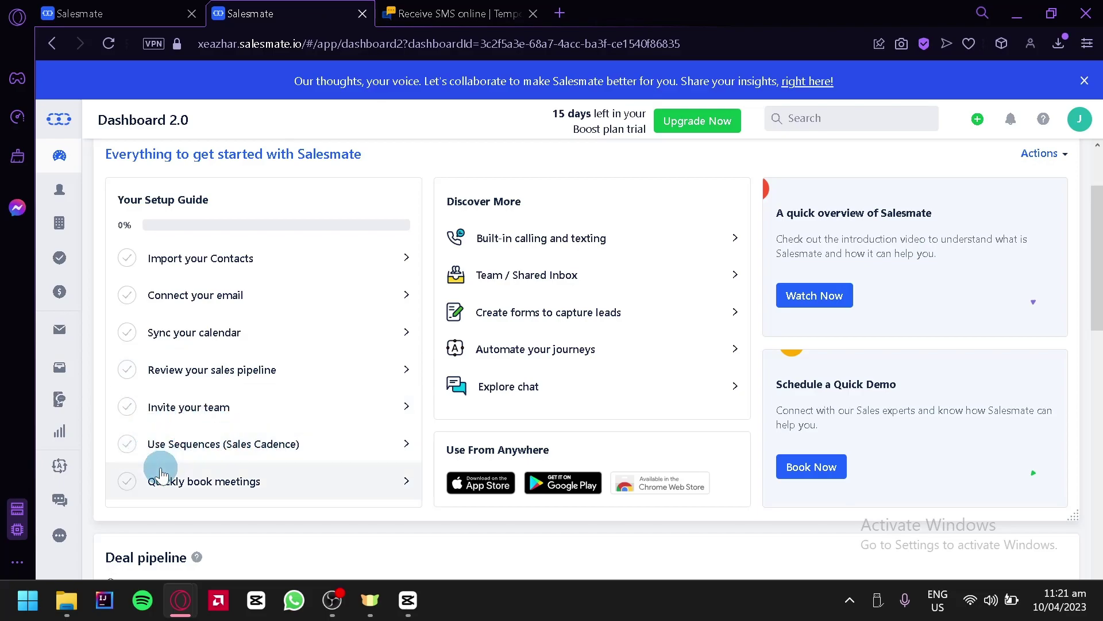
scroll(561, 475, down, 4)
scroll(608, 458, up, 6)
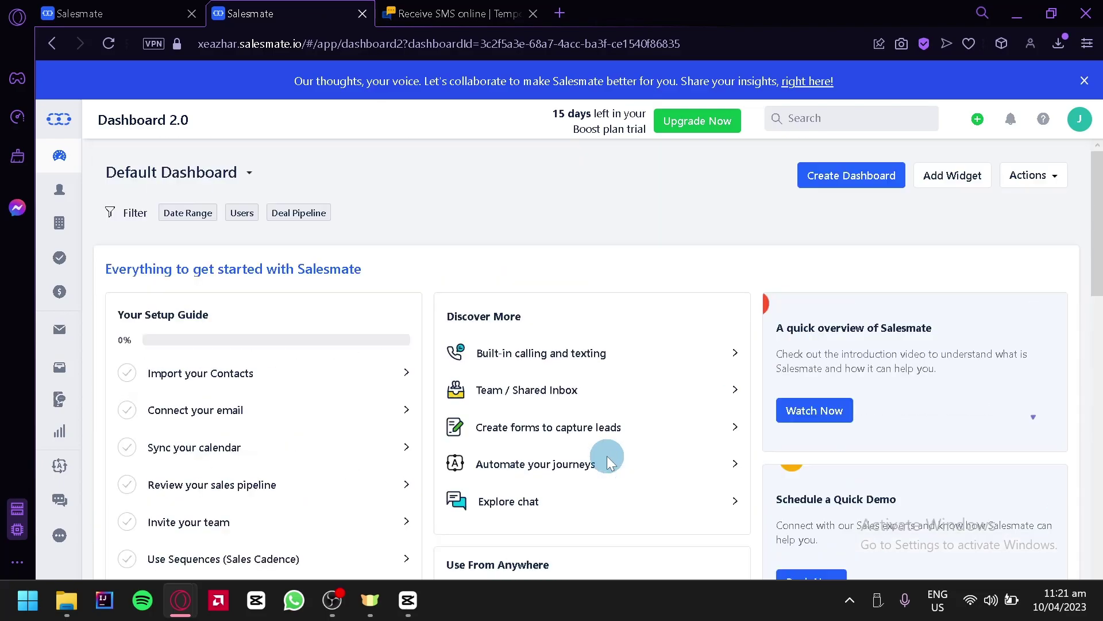
click(851, 181)
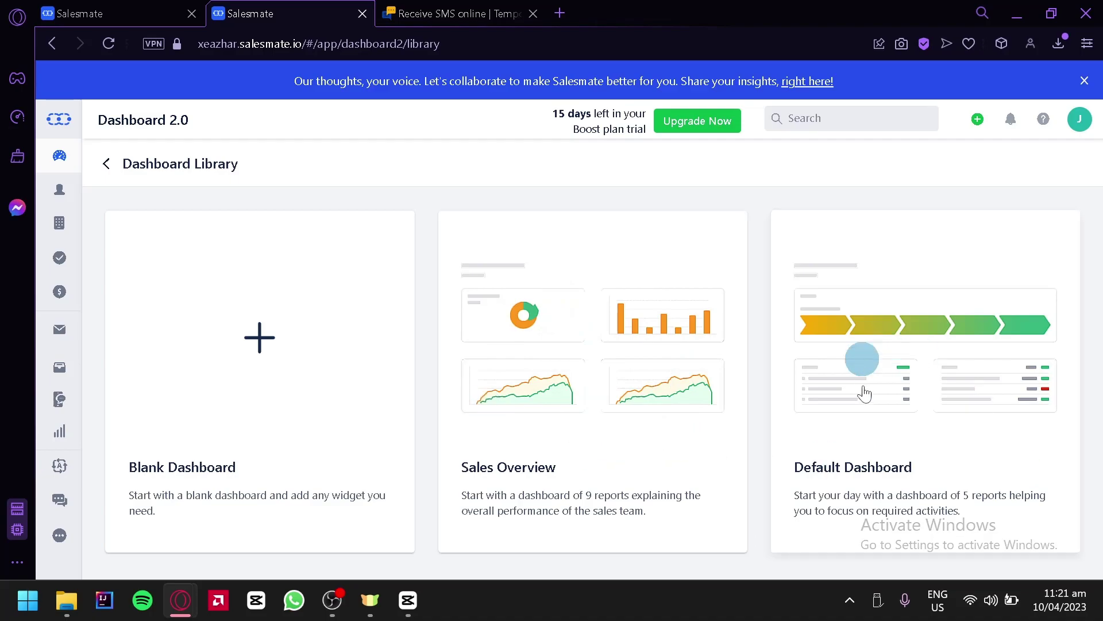
click(107, 163)
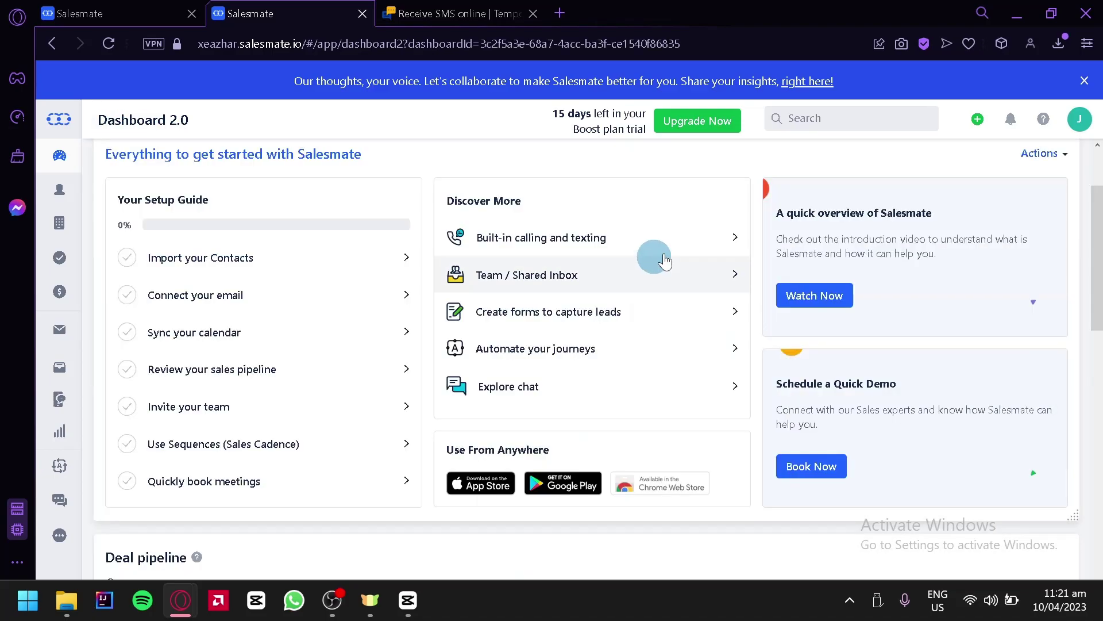
scroll(653, 254, down, 6)
scroll(808, 278, up, 3)
scroll(577, 335, down, 8)
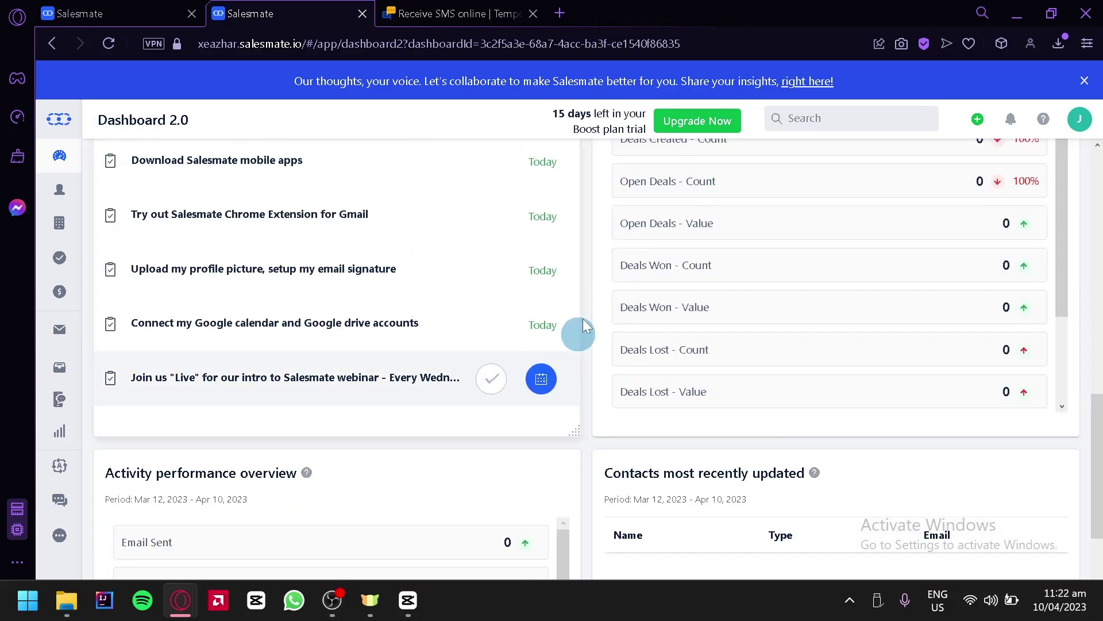
scroll(512, 298, up, 6)
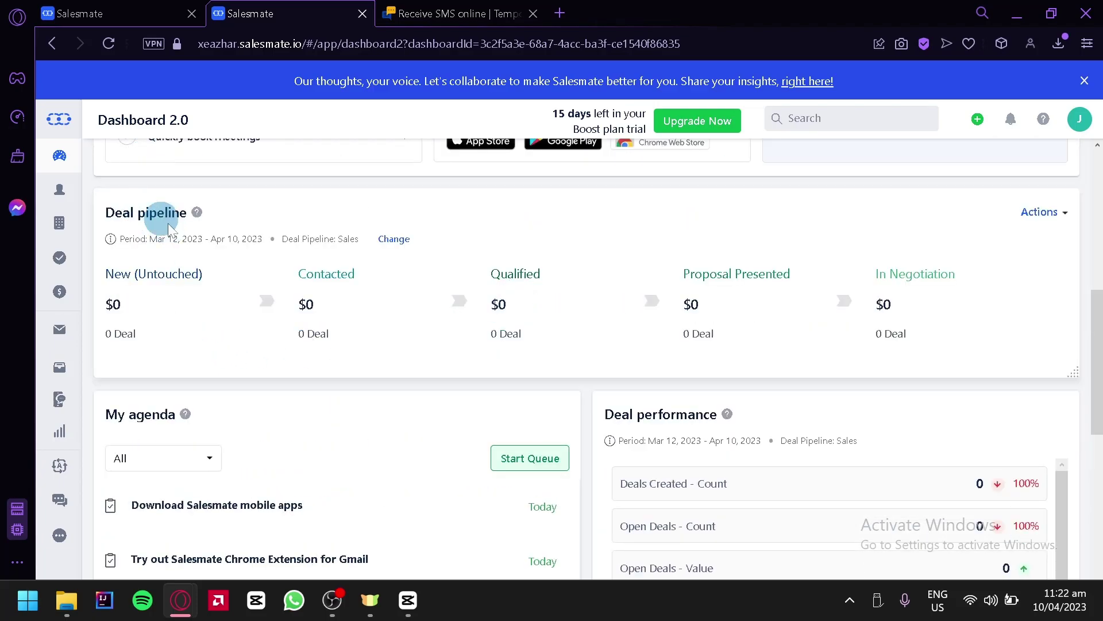
scroll(763, 413, down, 8)
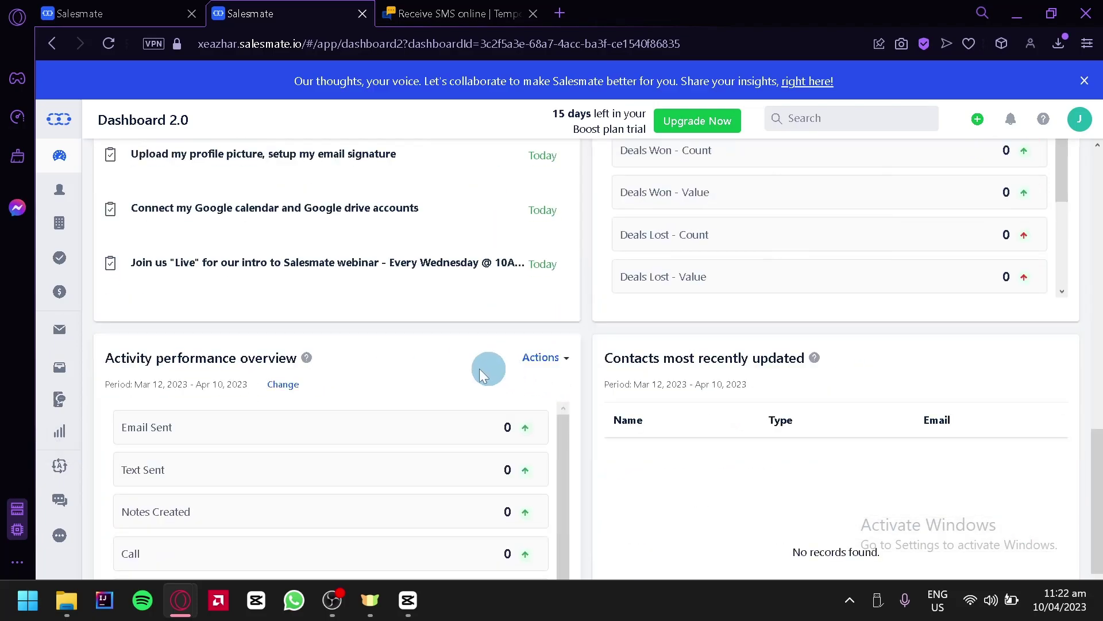
scroll(482, 373, down, 2)
mouse_move(312, 258)
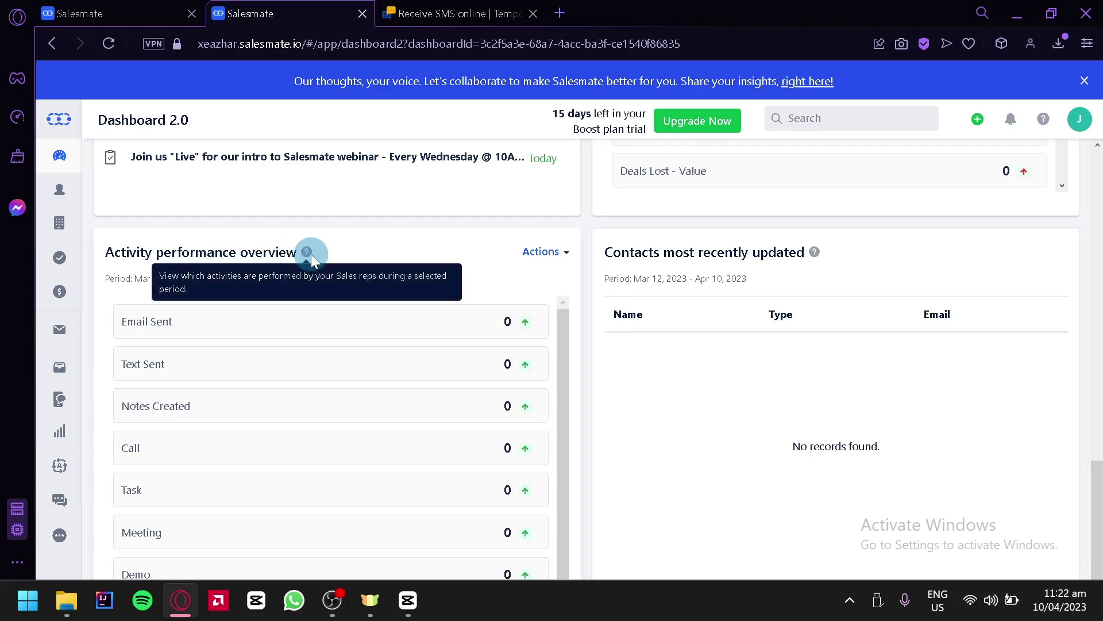
scroll(839, 270, up, 2)
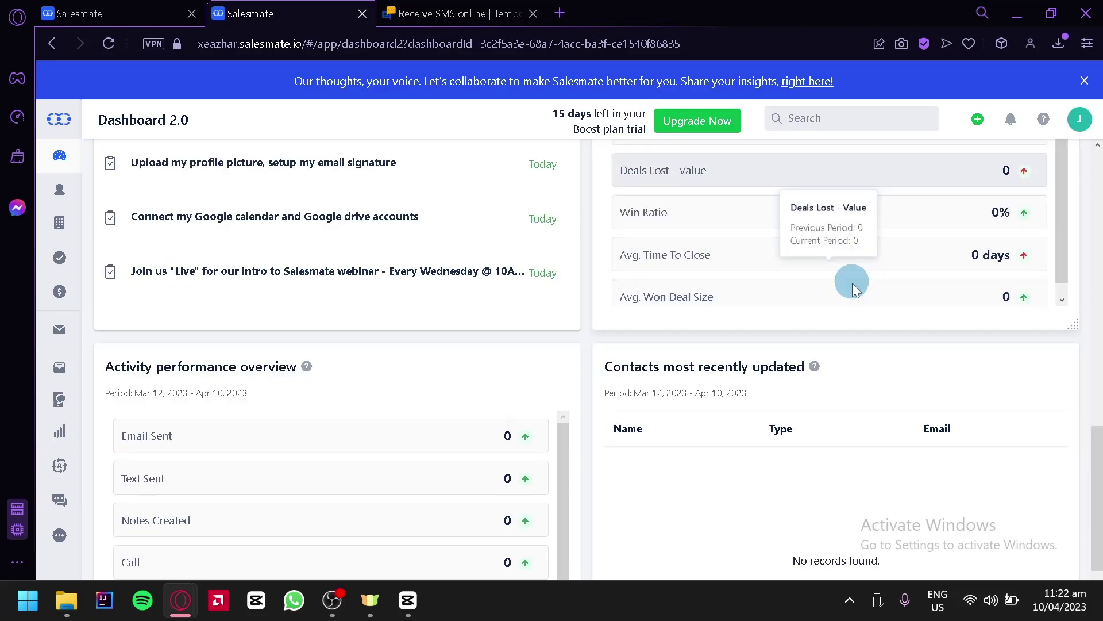
scroll(929, 369, up, 10)
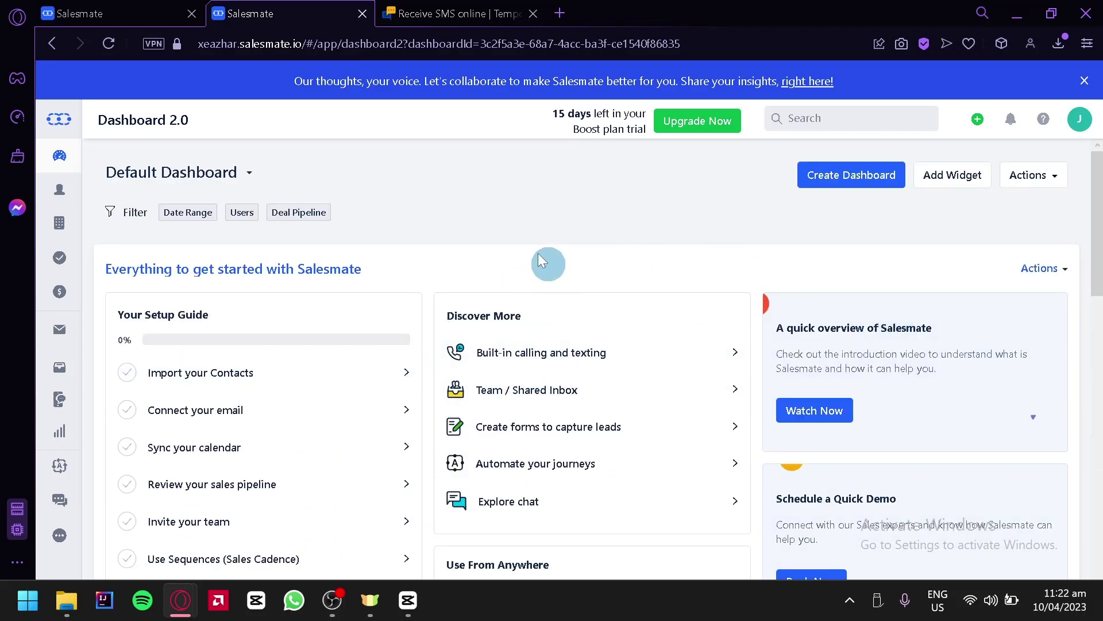
click(962, 185)
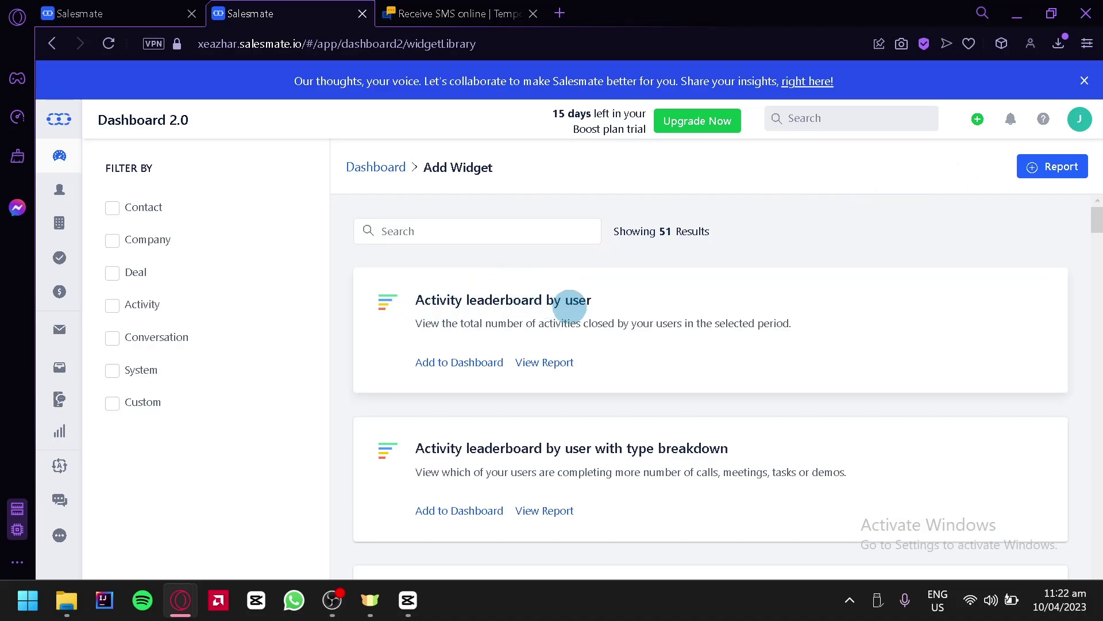
scroll(626, 347, down, 2)
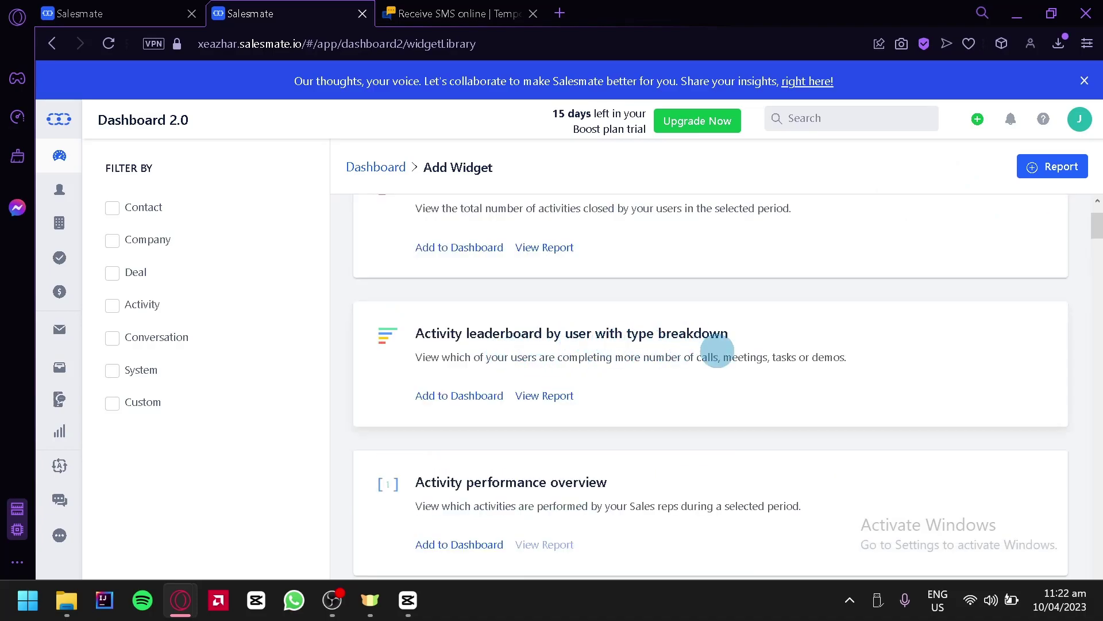
scroll(665, 320, down, 10)
scroll(546, 296, down, 4)
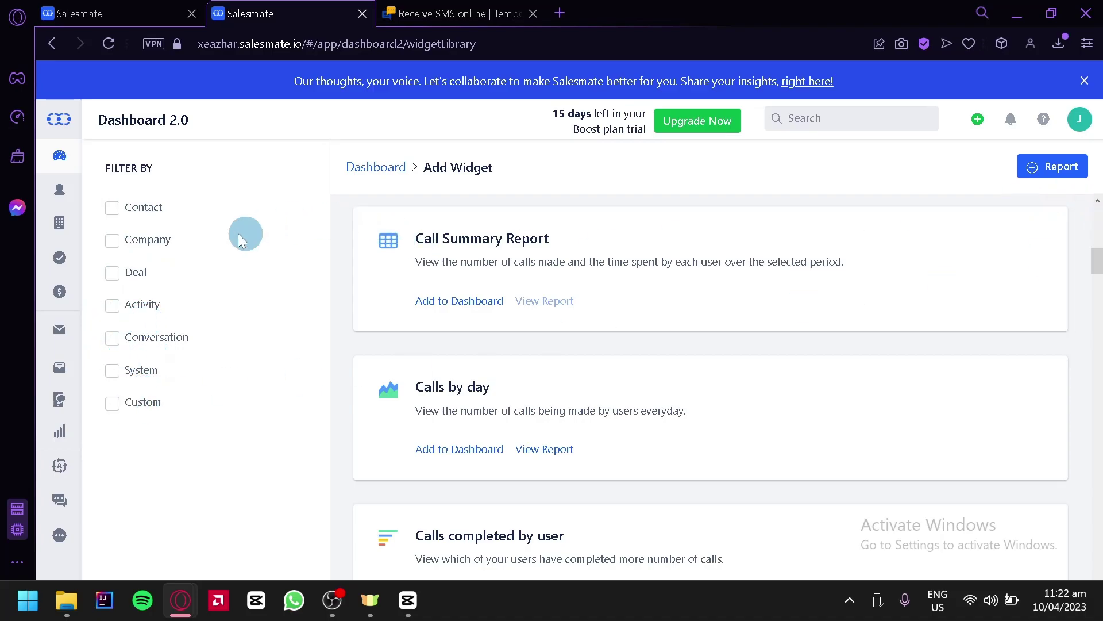
scroll(517, 270, up, 15)
click(392, 172)
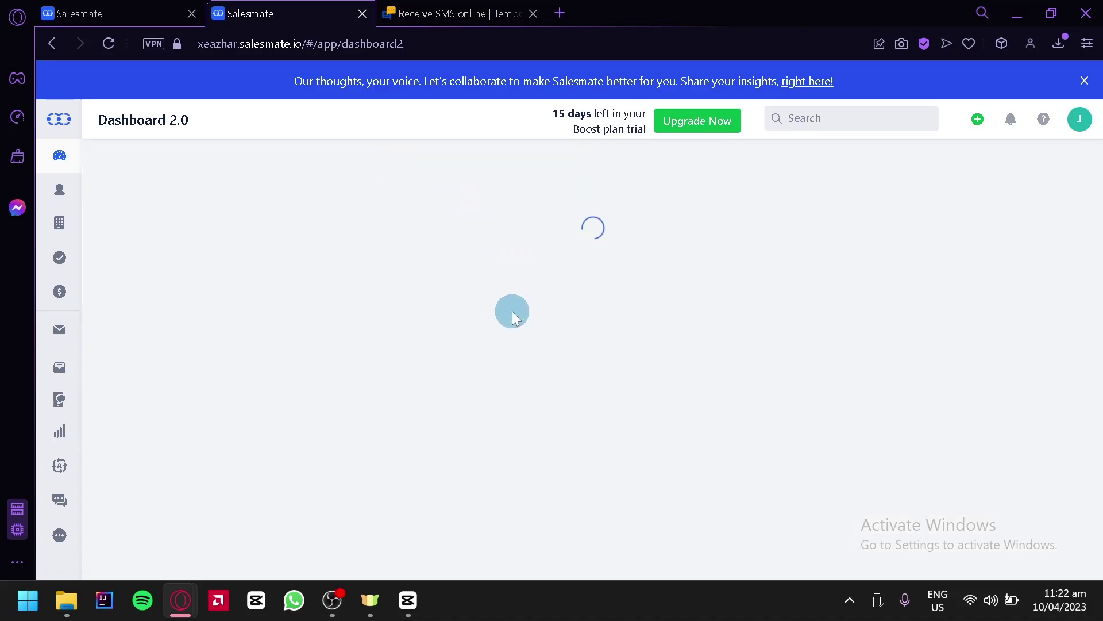
scroll(512, 312, down, 10)
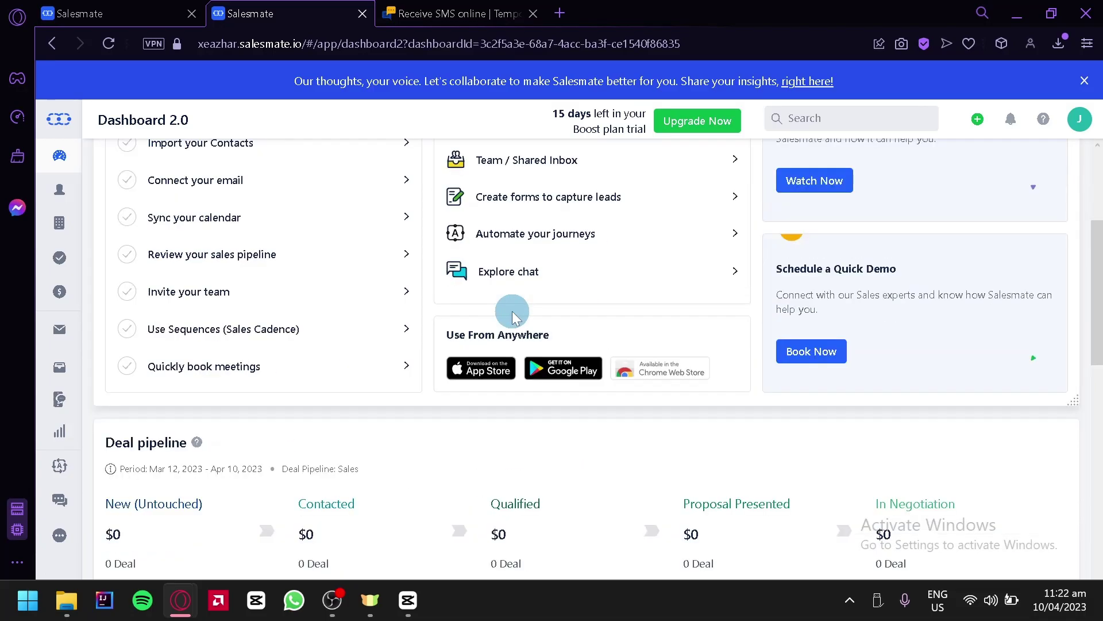
scroll(512, 312, up, 2)
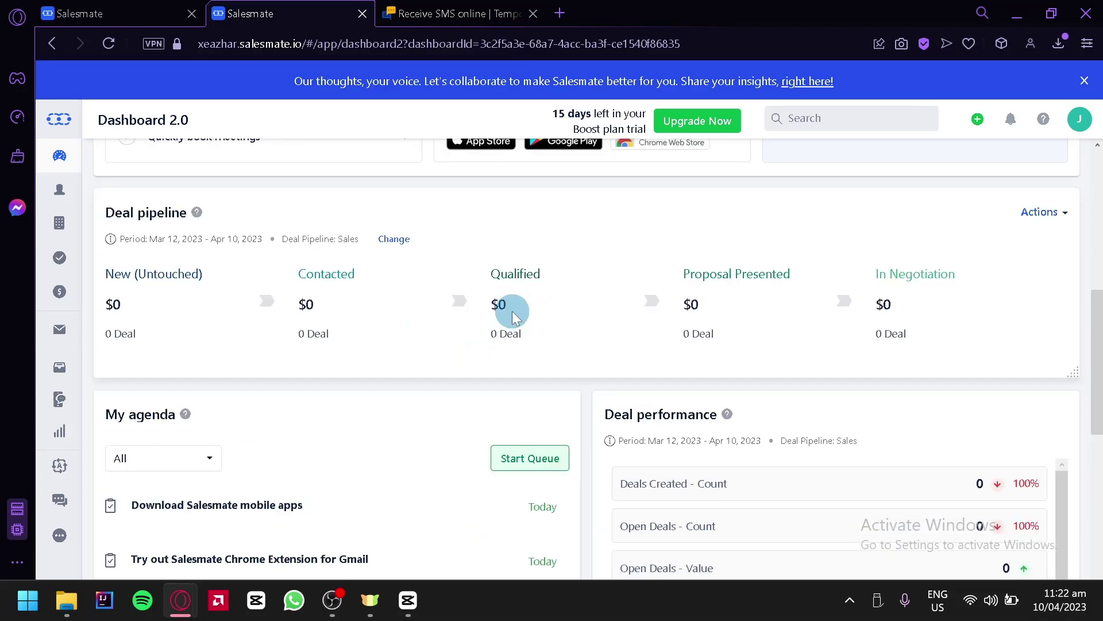
scroll(545, 342, down, 6)
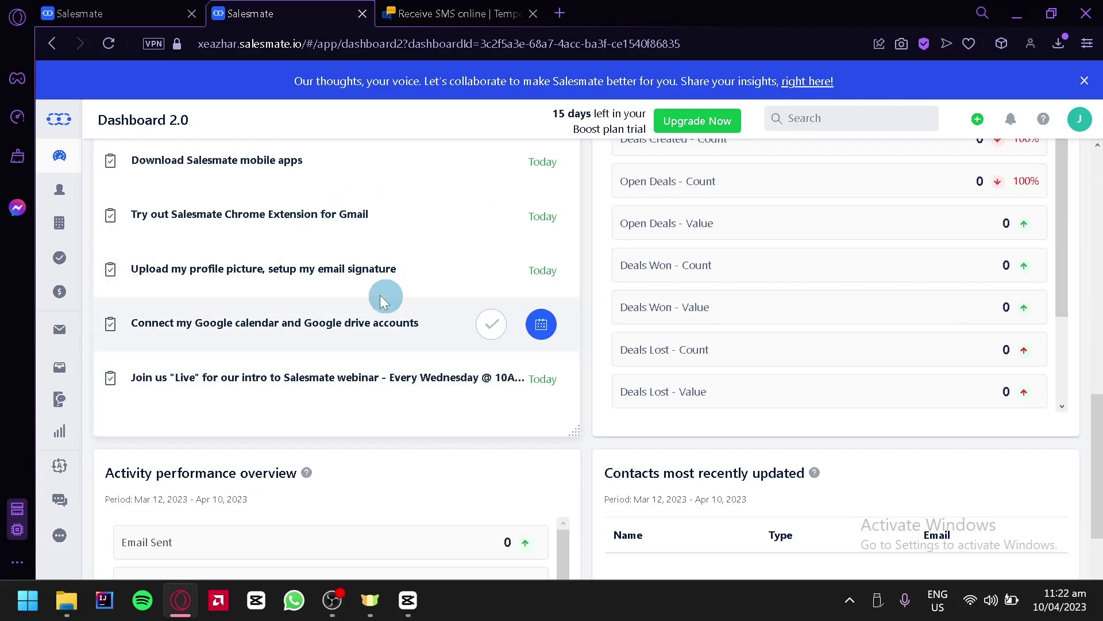
scroll(536, 458, up, 10)
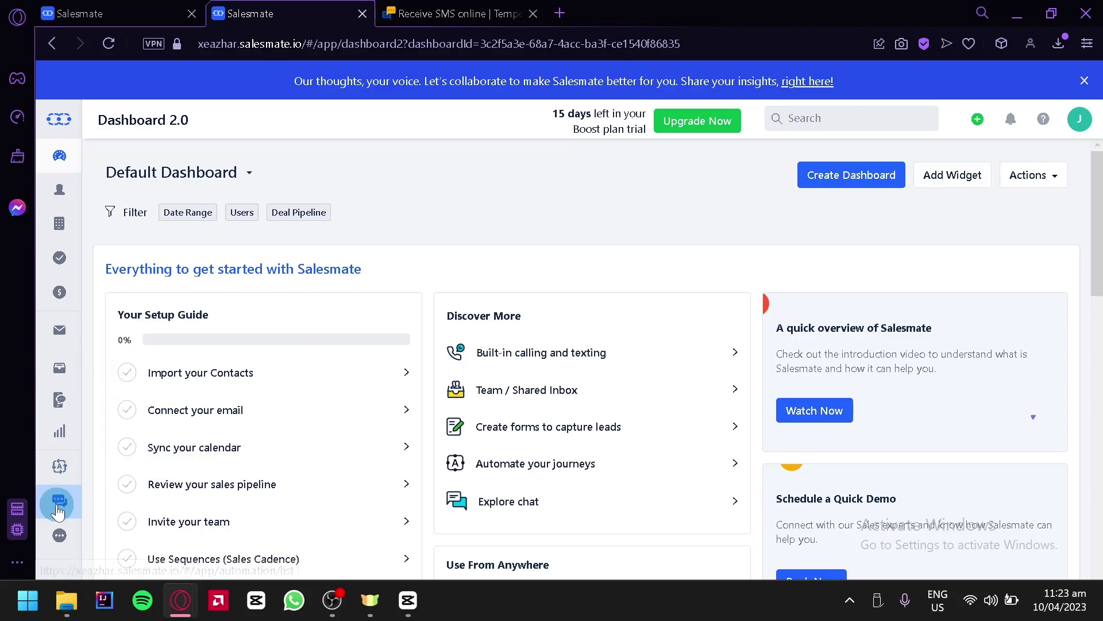
mouse_move(58, 509)
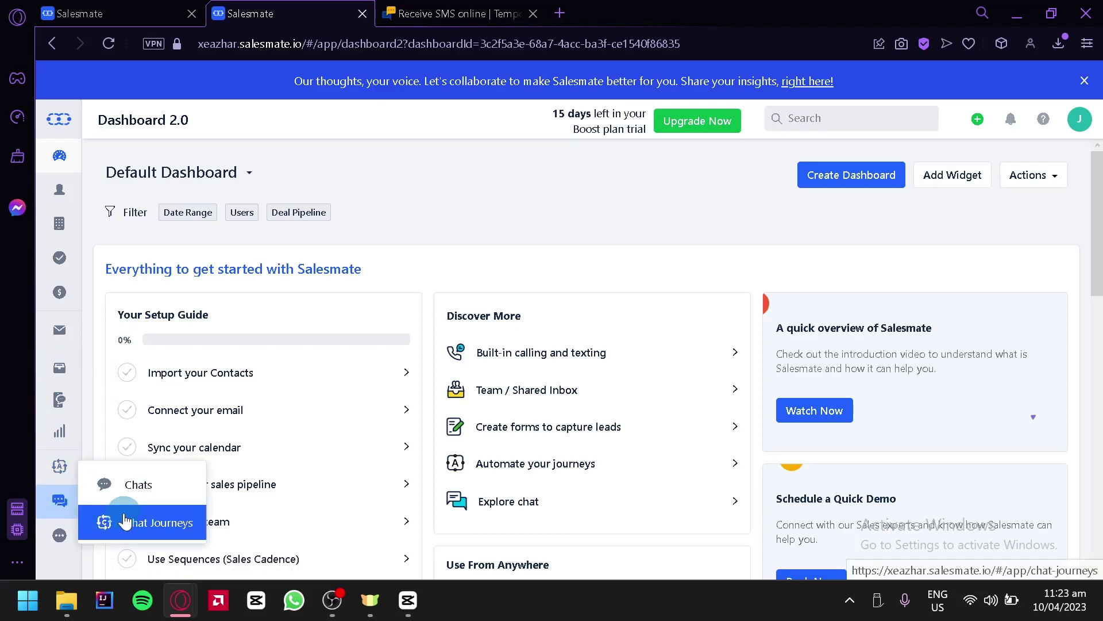
Go to the Contacts list and dismiss the intro tour with 'I'll do this later'.
click(60, 192)
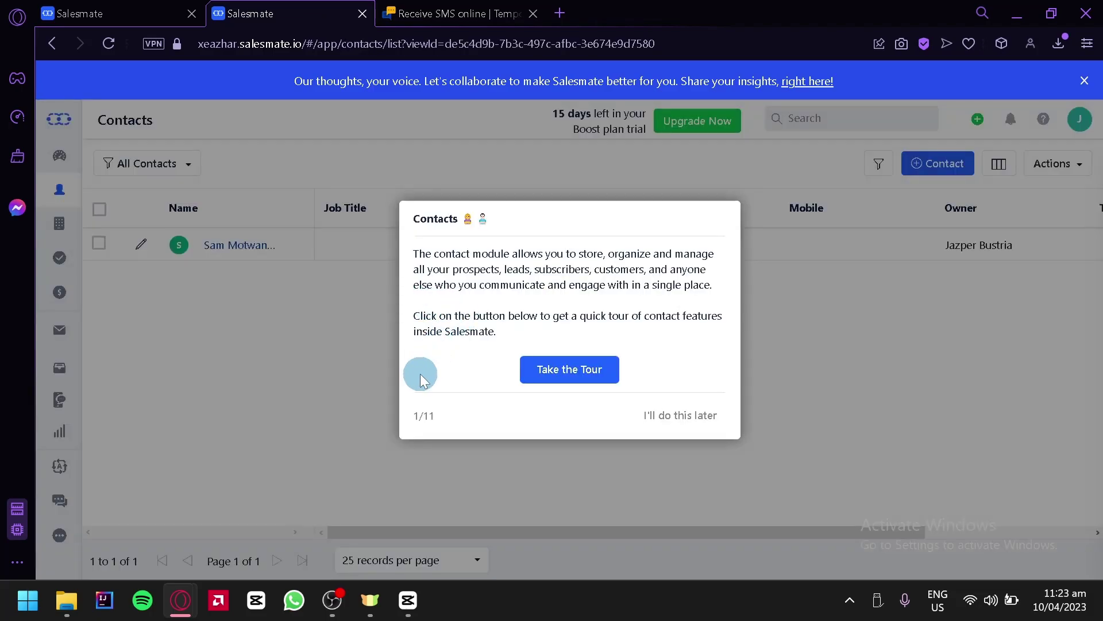
click(694, 416)
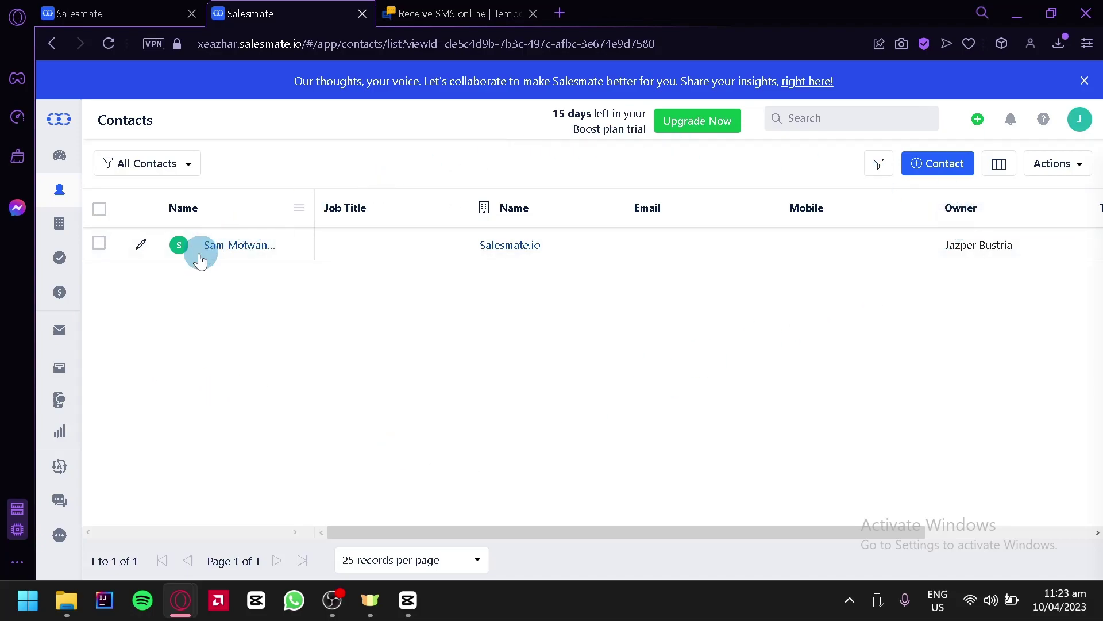
Open the sample contact's page and scroll through its empty Contact Details fields.
click(239, 249)
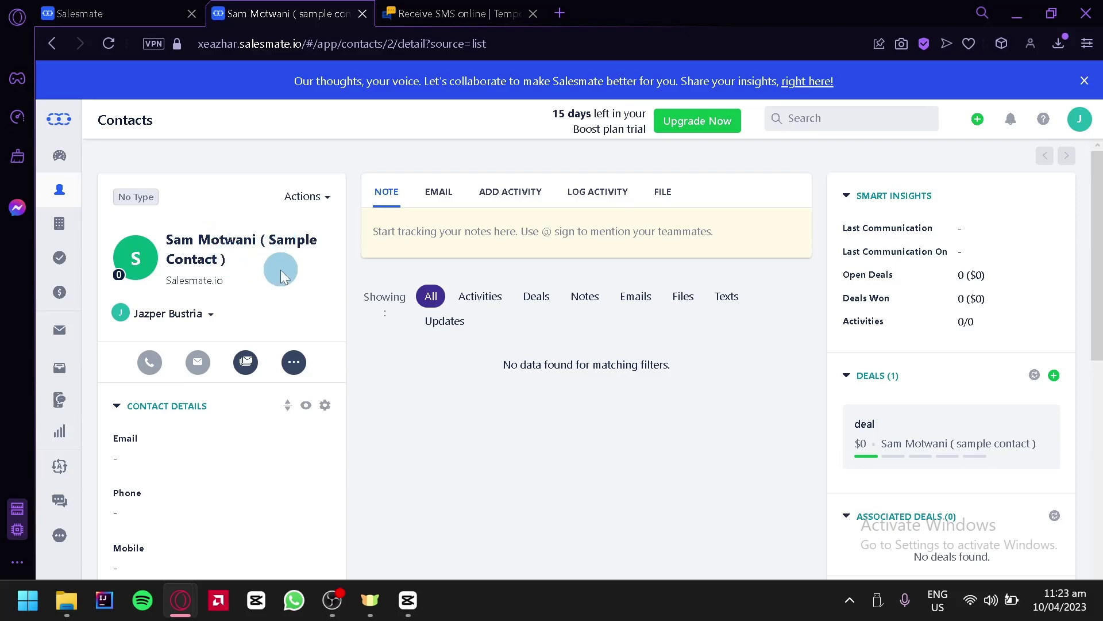
scroll(344, 351, down, 4)
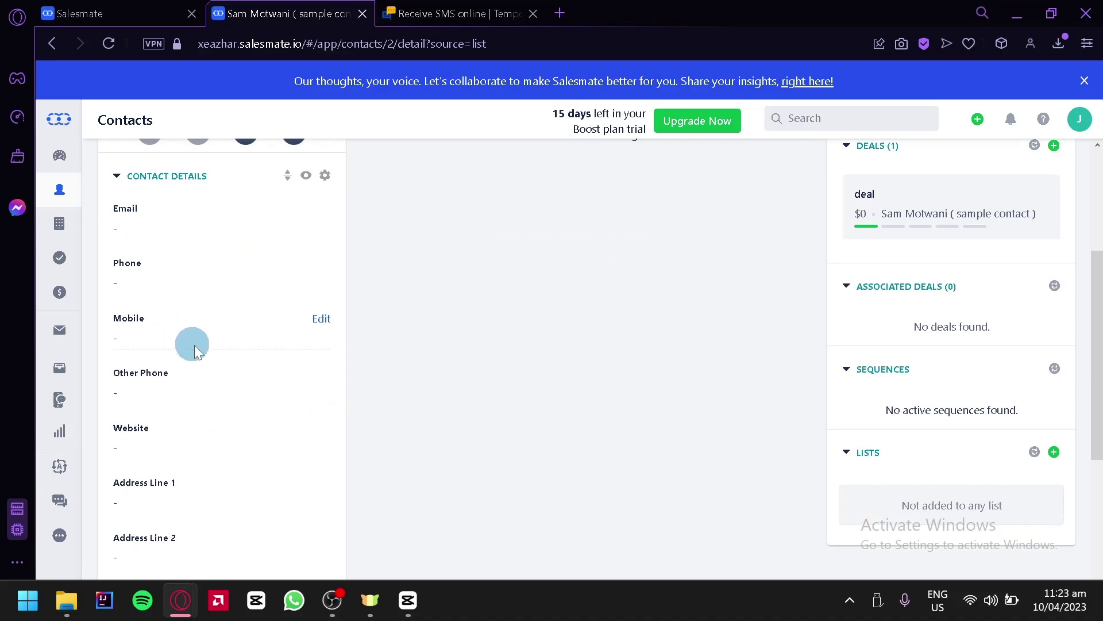
scroll(201, 485, down, 4)
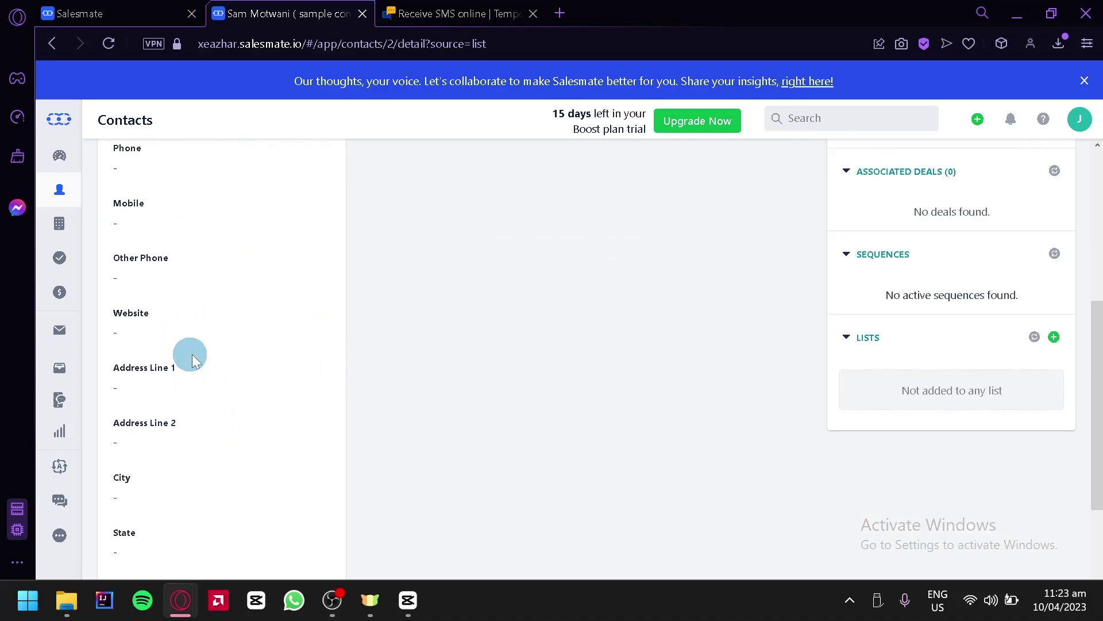
scroll(218, 419, down, 2)
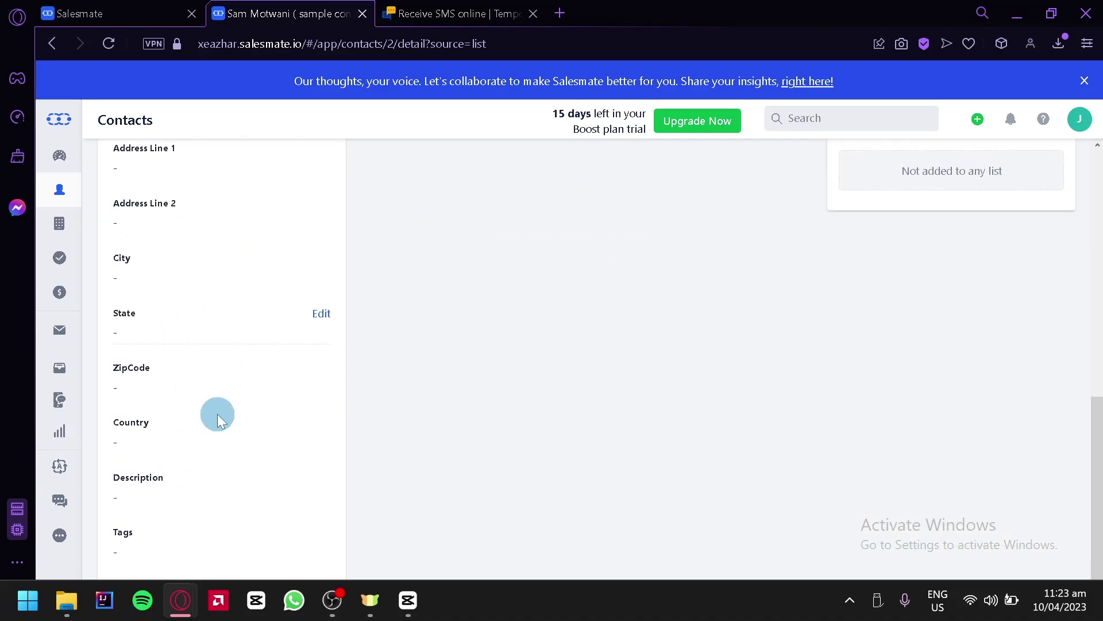
scroll(217, 413, up, 6)
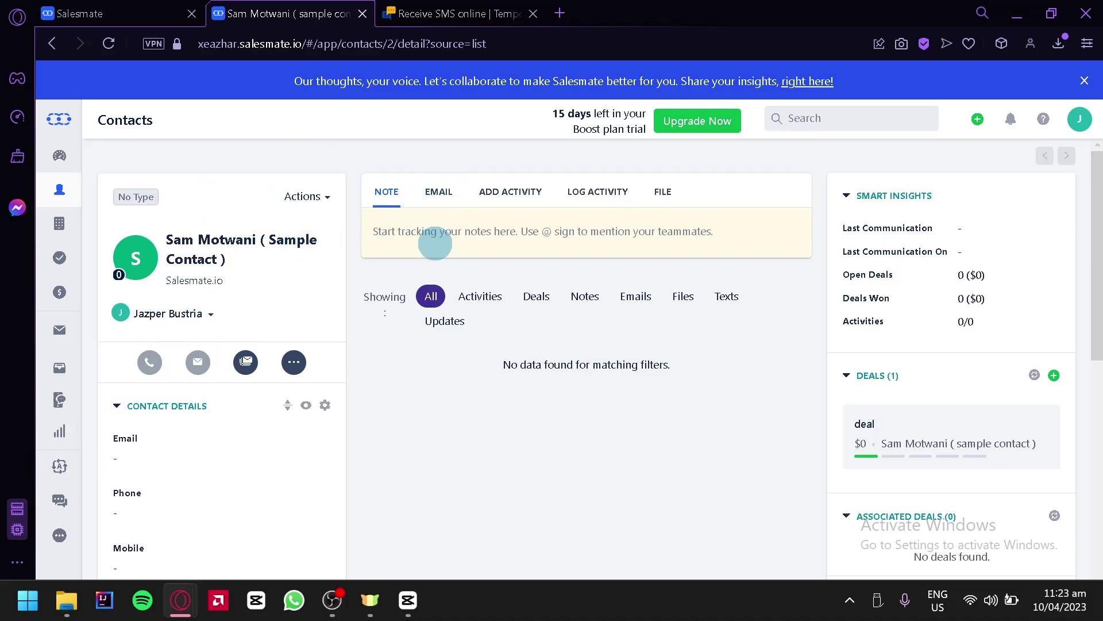
Write the note 'This client is for storage business' on the sample contact and save it.
click(435, 243)
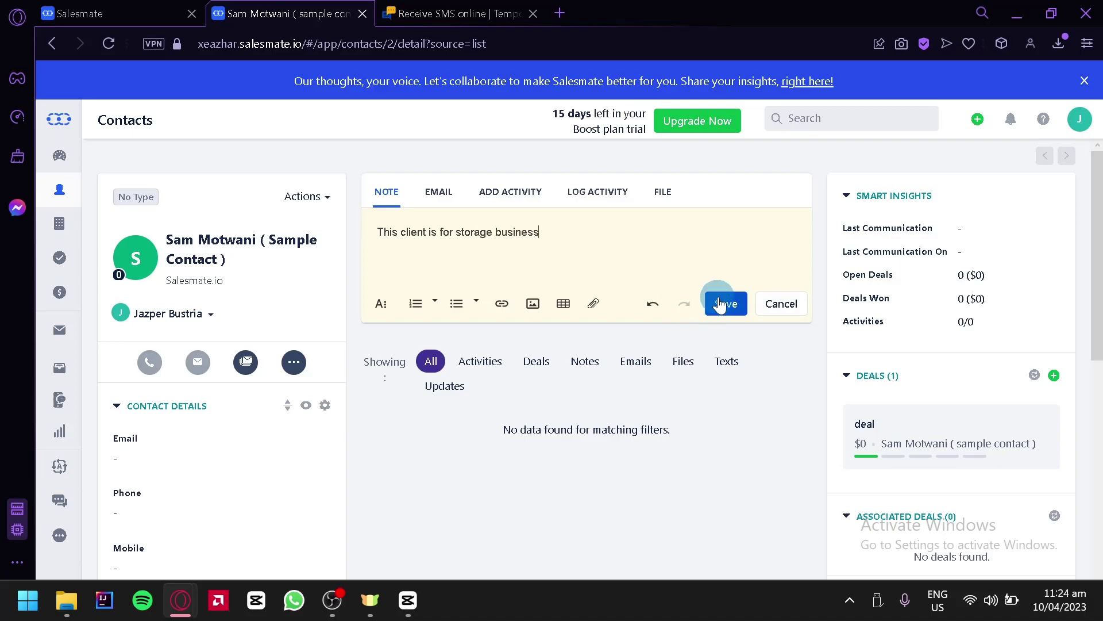
click(718, 302)
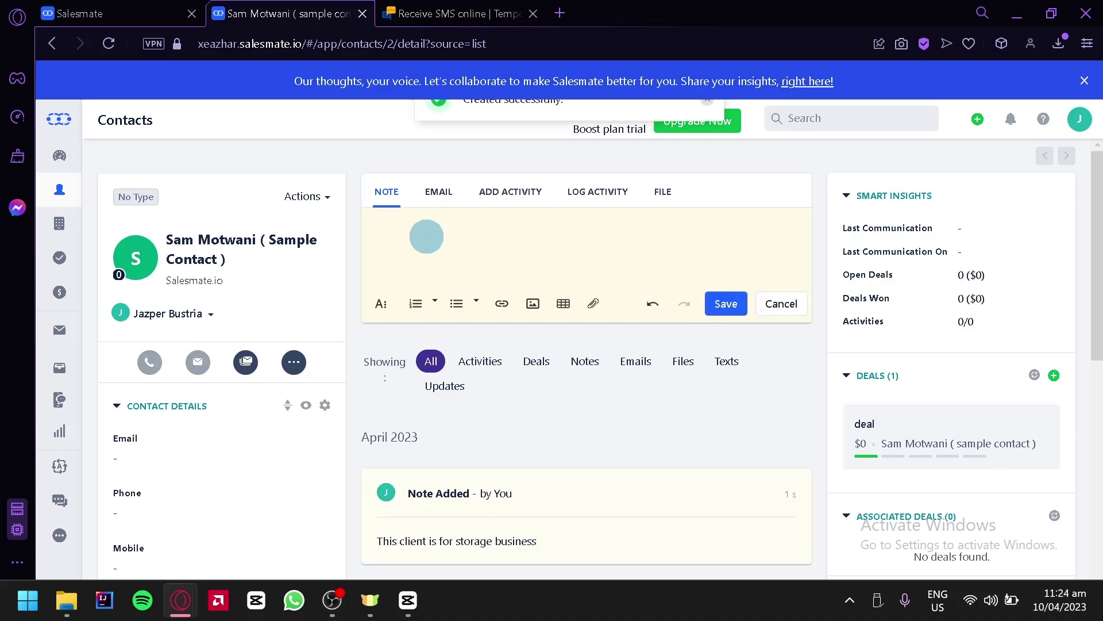
scroll(517, 484, down, 2)
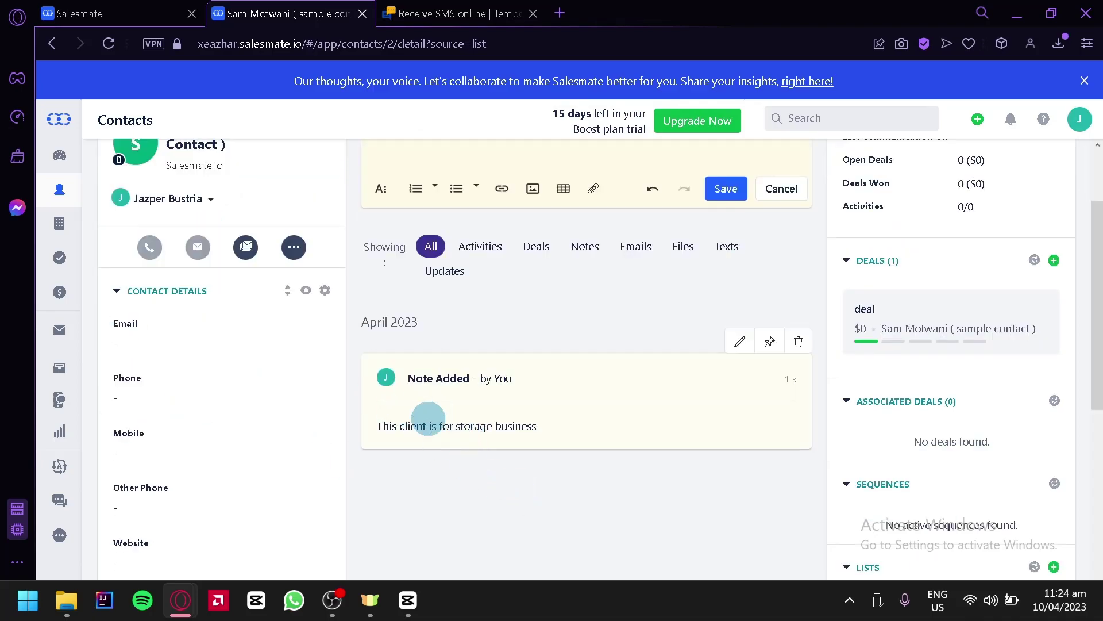
scroll(418, 423, up, 2)
Fill the Add Activity form for a Meeting call on Apr 10, 2023, keeping availability Busy.
click(440, 193)
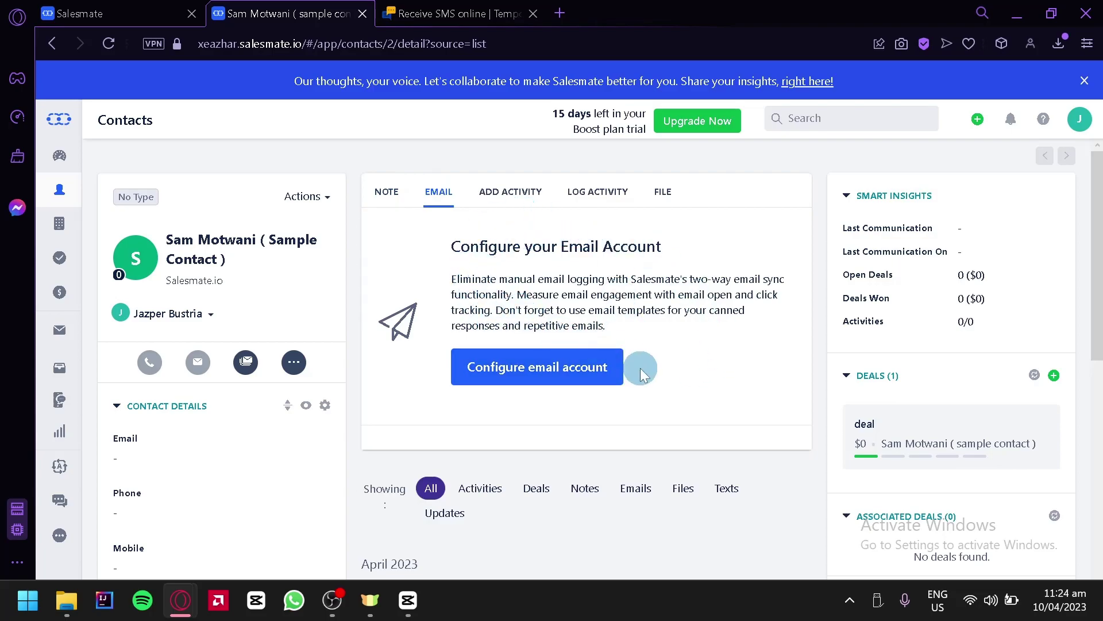
click(521, 206)
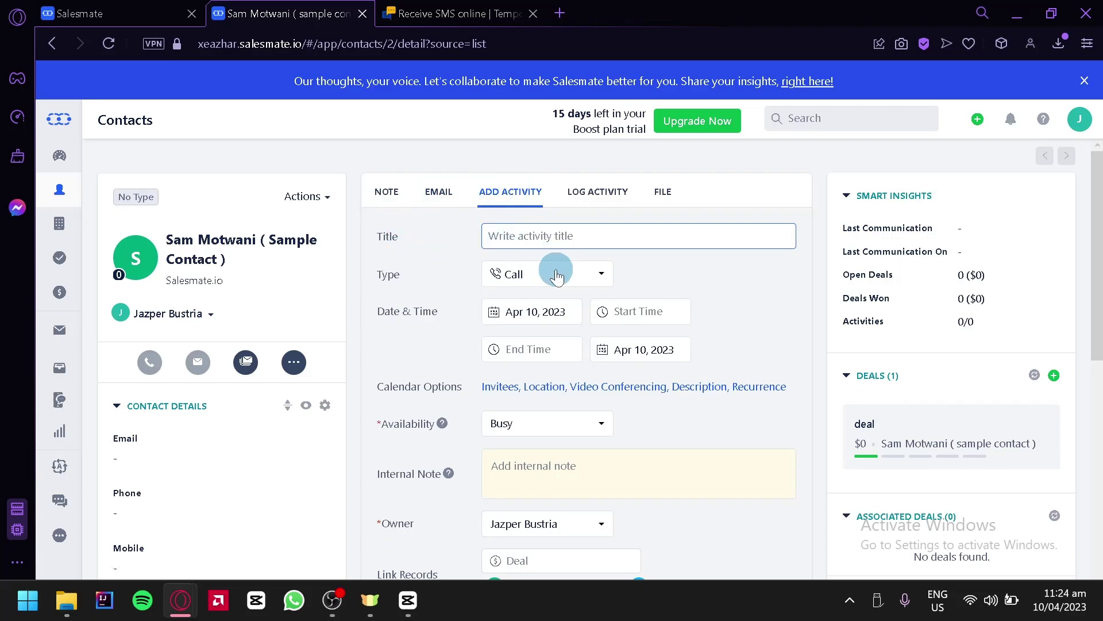
click(555, 237)
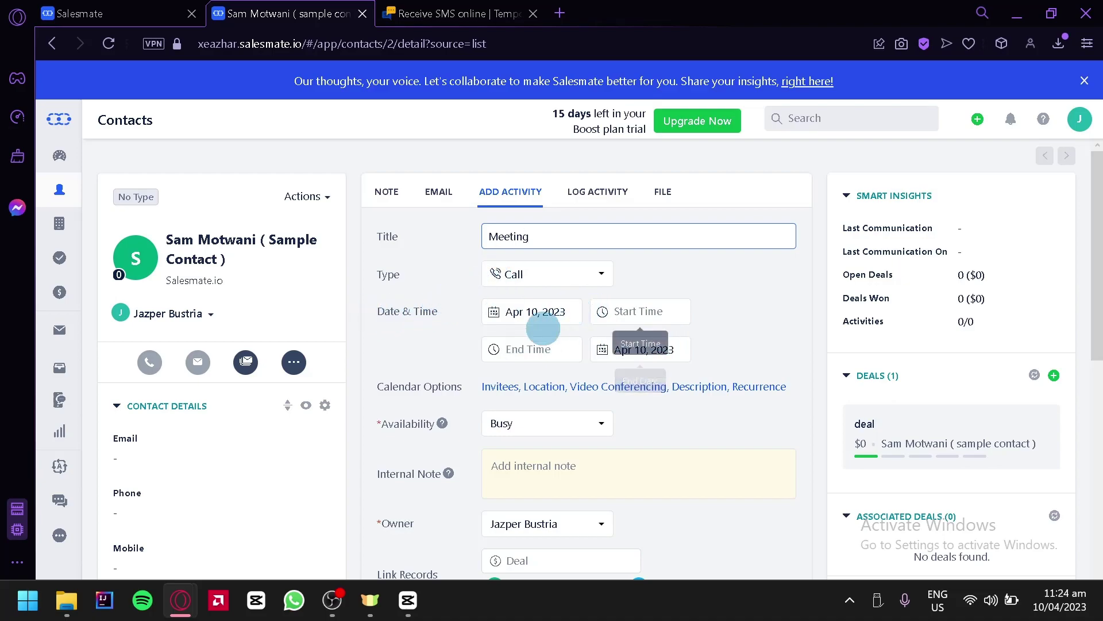
scroll(592, 339, down, 2)
click(527, 310)
click(528, 315)
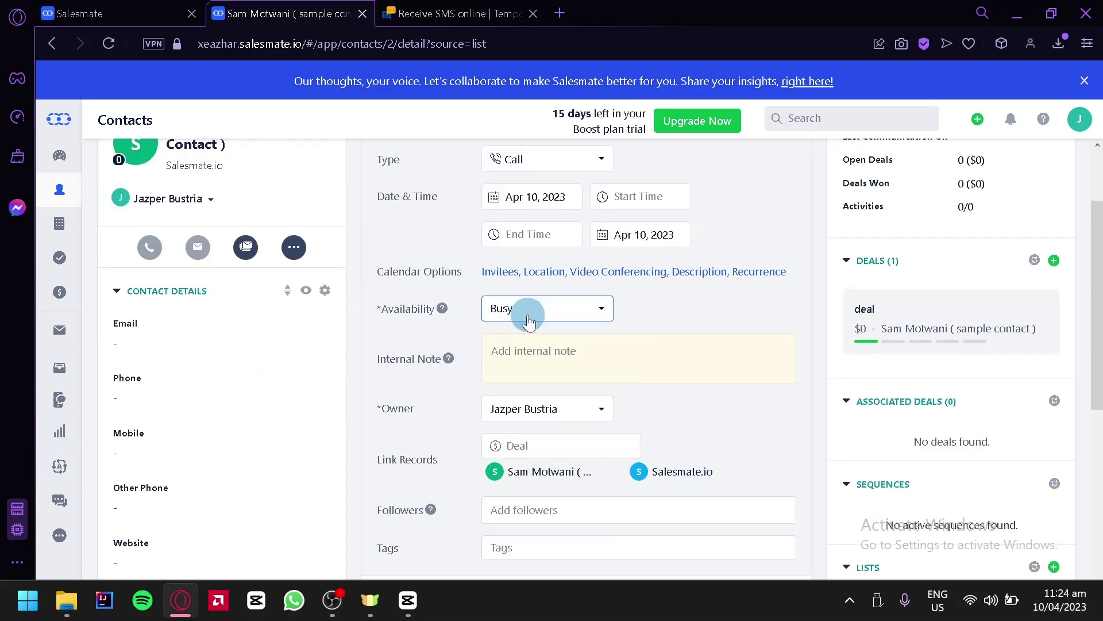
scroll(428, 356, down, 3)
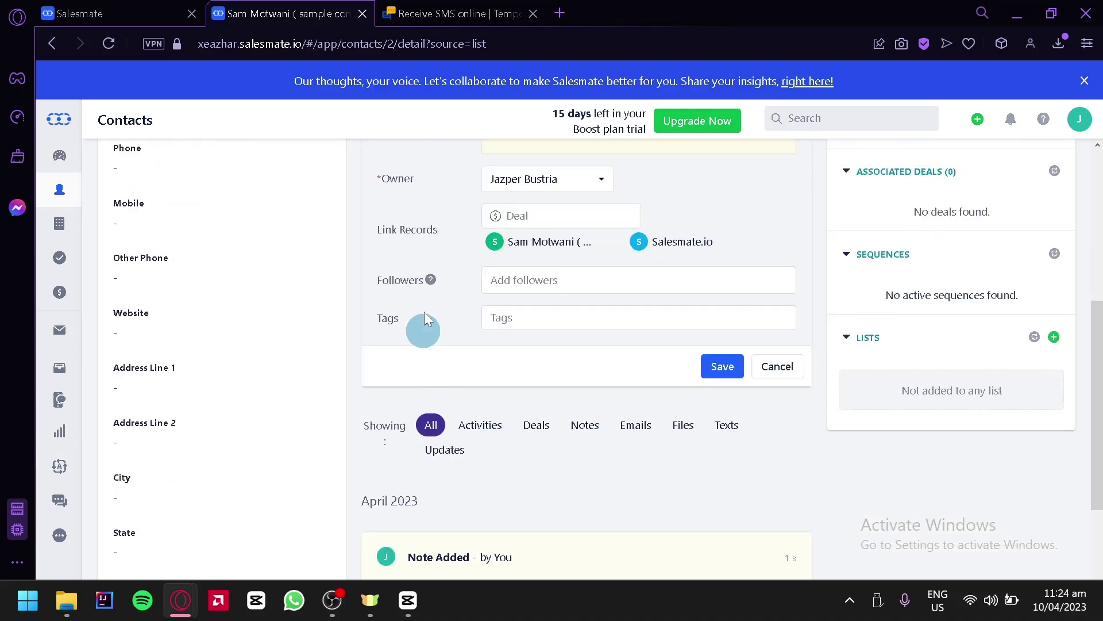
scroll(436, 216, up, 1)
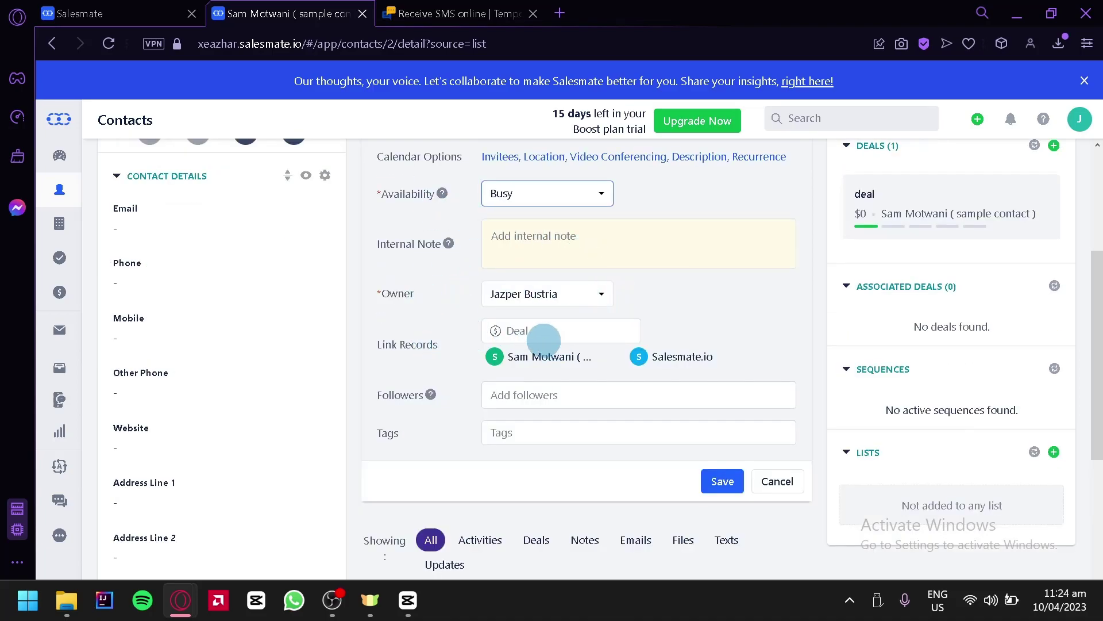
scroll(618, 454, down, 2)
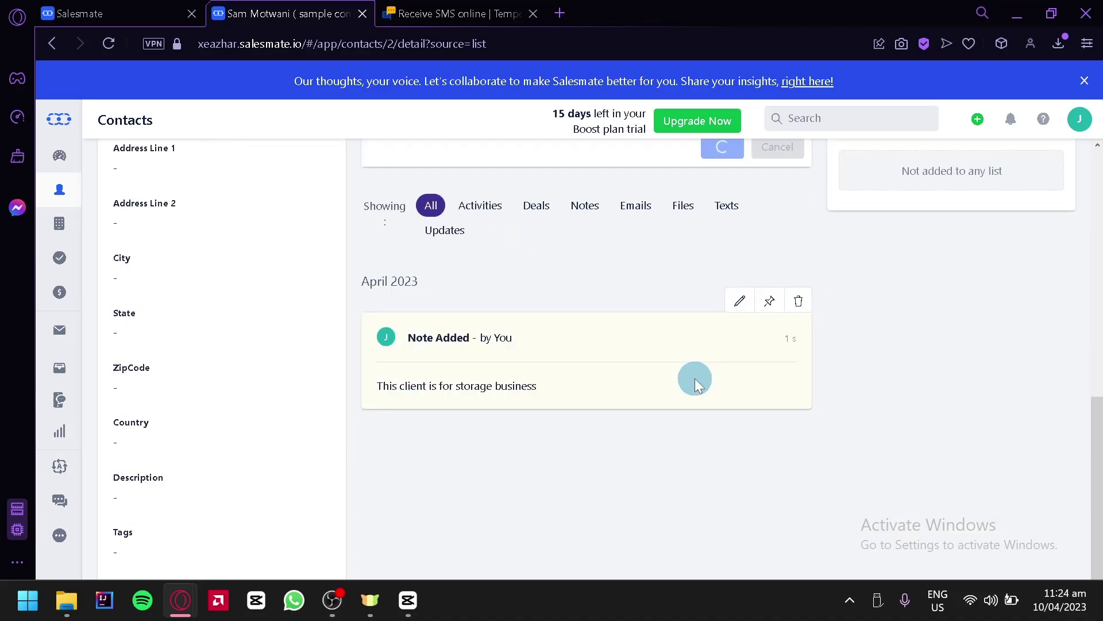
scroll(431, 454, down, 4)
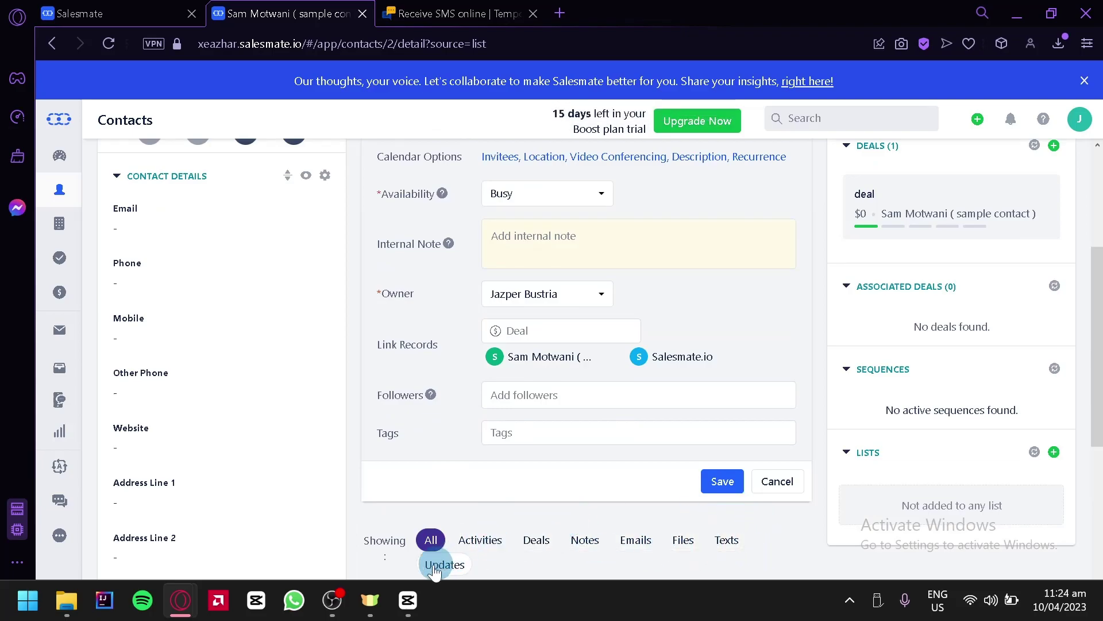
scroll(566, 425, up, 4)
View the Log Activity form, then show the File upload panel on the contact's page.
click(606, 193)
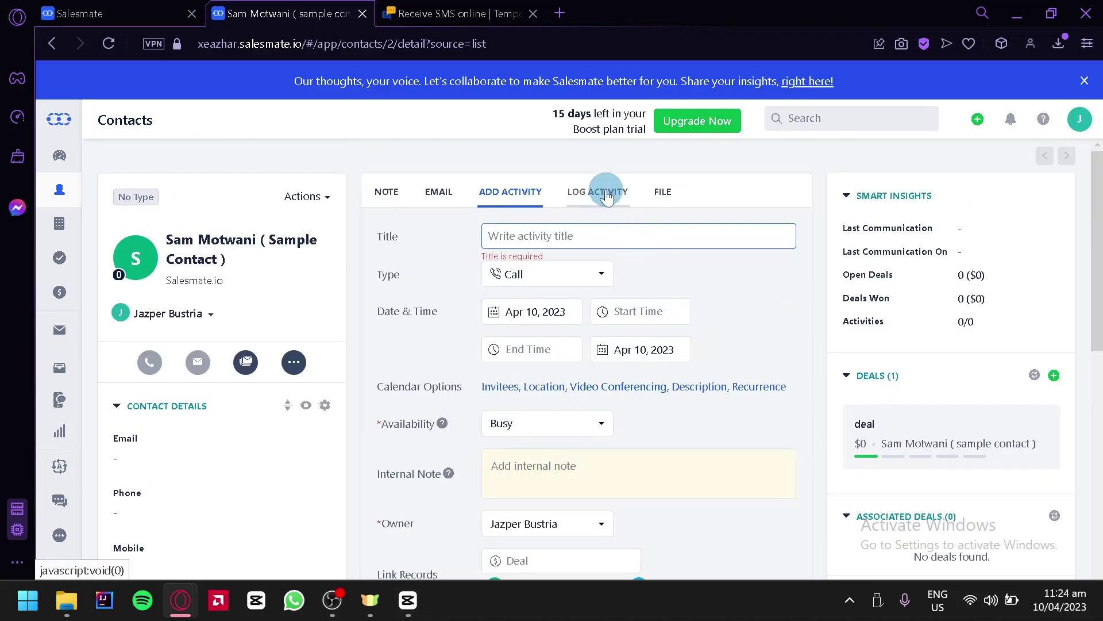
scroll(517, 310, down, 4)
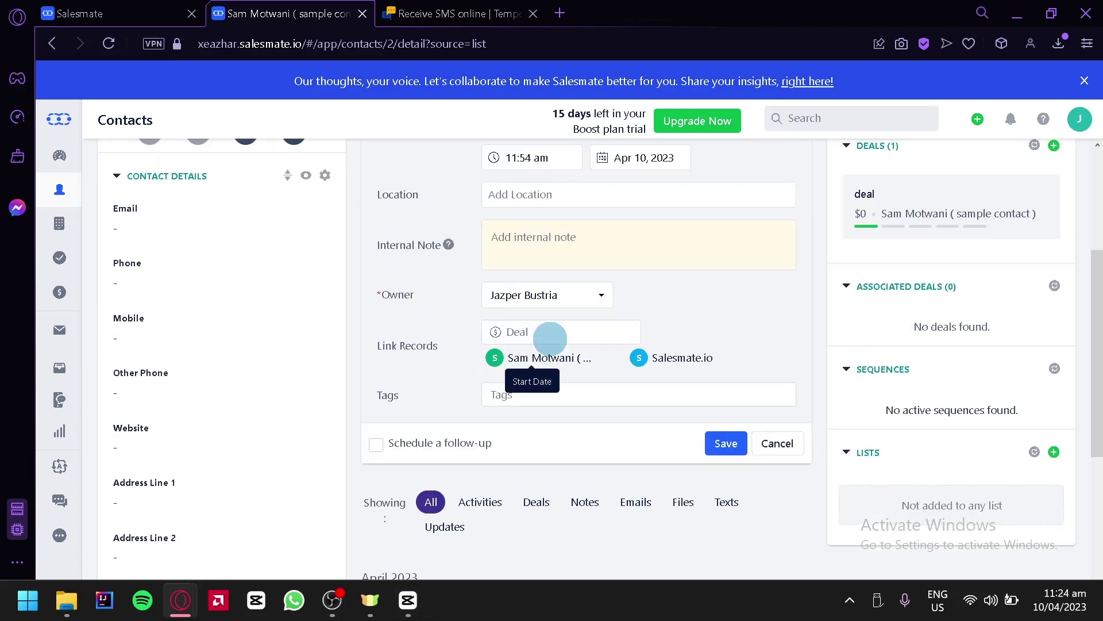
scroll(603, 287, up, 4)
click(667, 208)
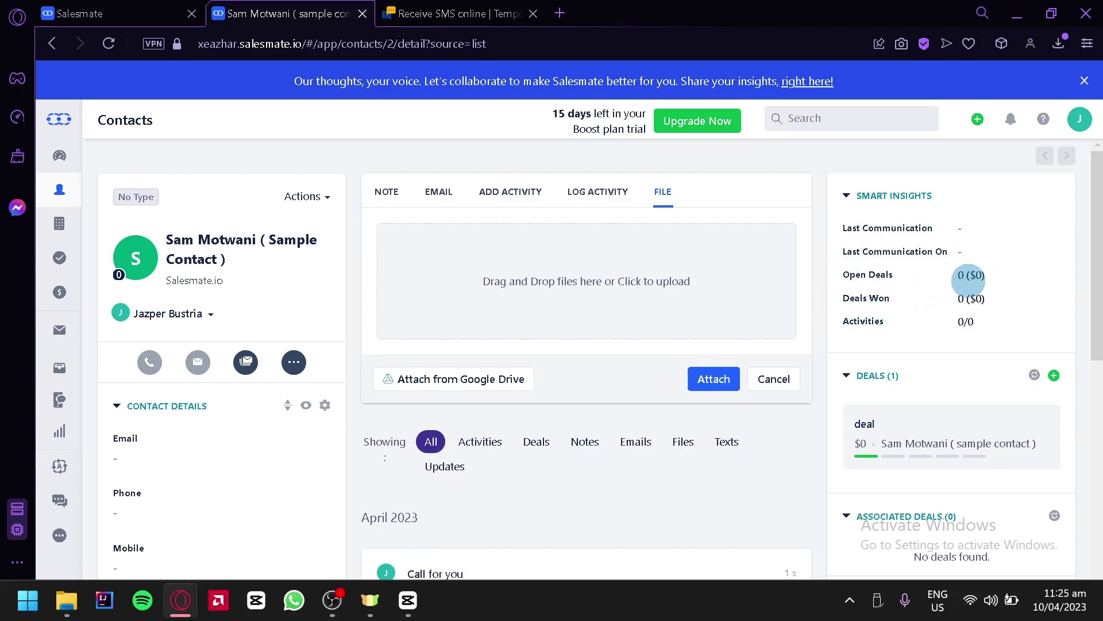
scroll(948, 331, down, 2)
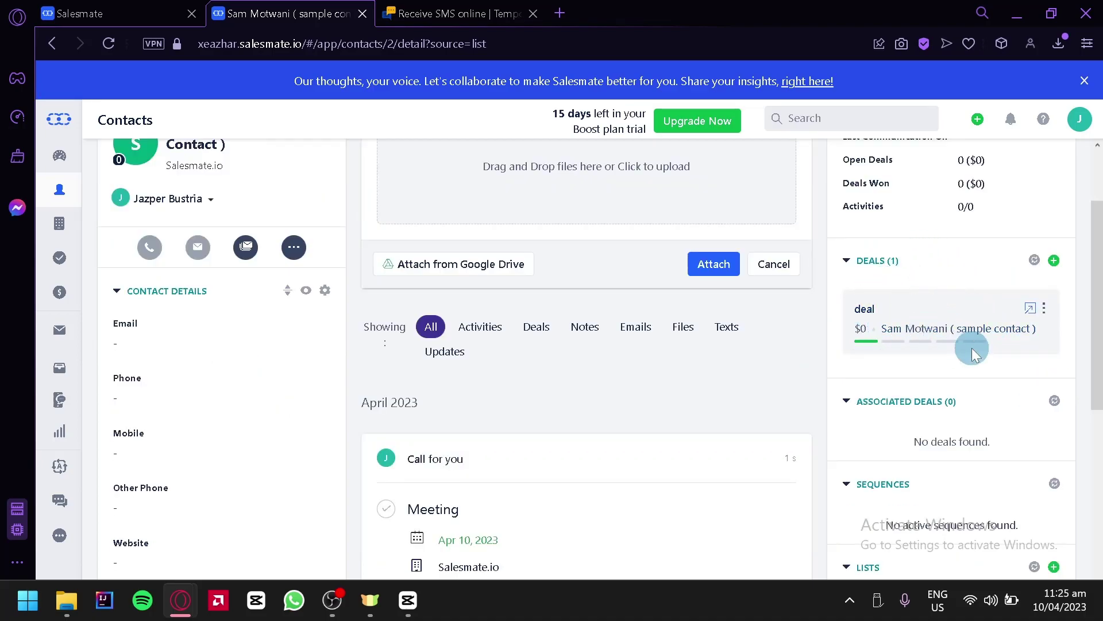
scroll(973, 354, down, 2)
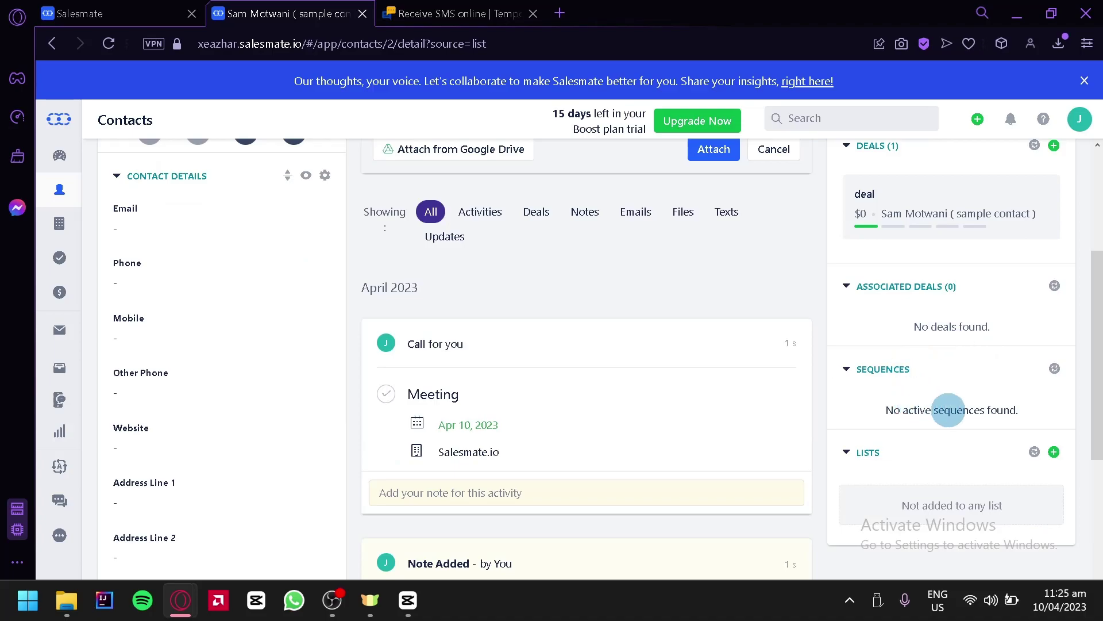
scroll(948, 408, down, 6)
scroll(747, 377, up, 10)
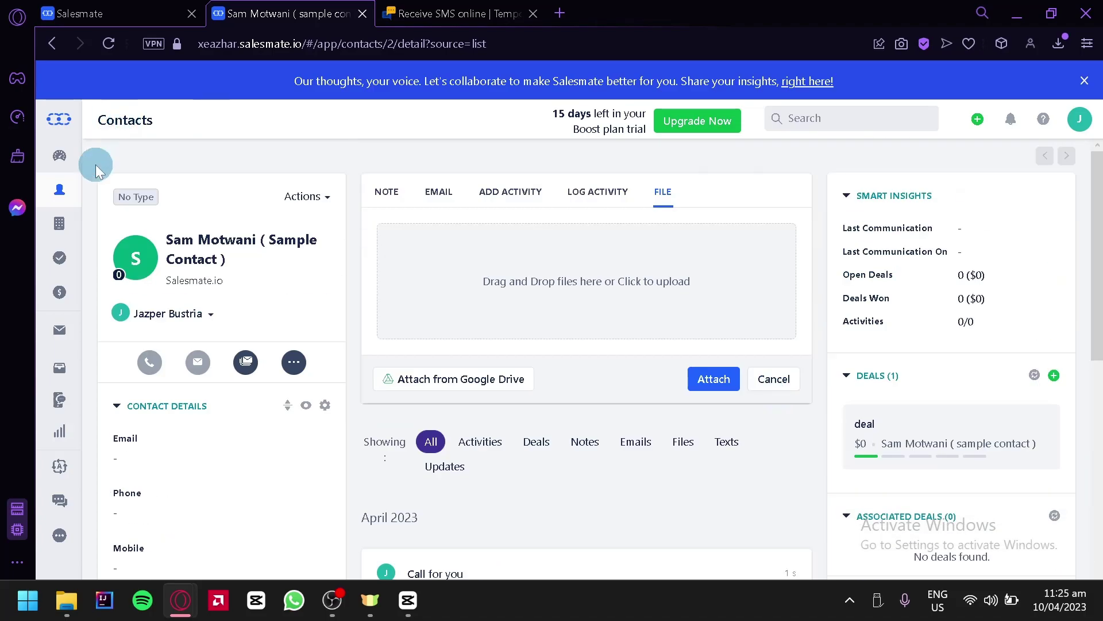
Go back to the full contacts list, start a new contact and enter the first name.
click(60, 190)
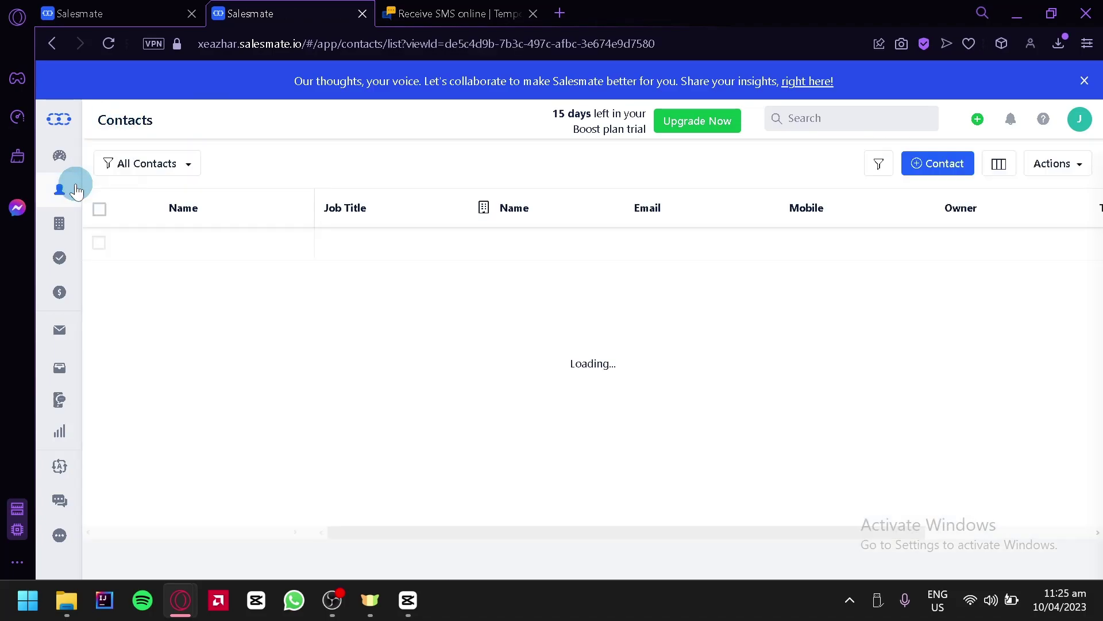
click(935, 180)
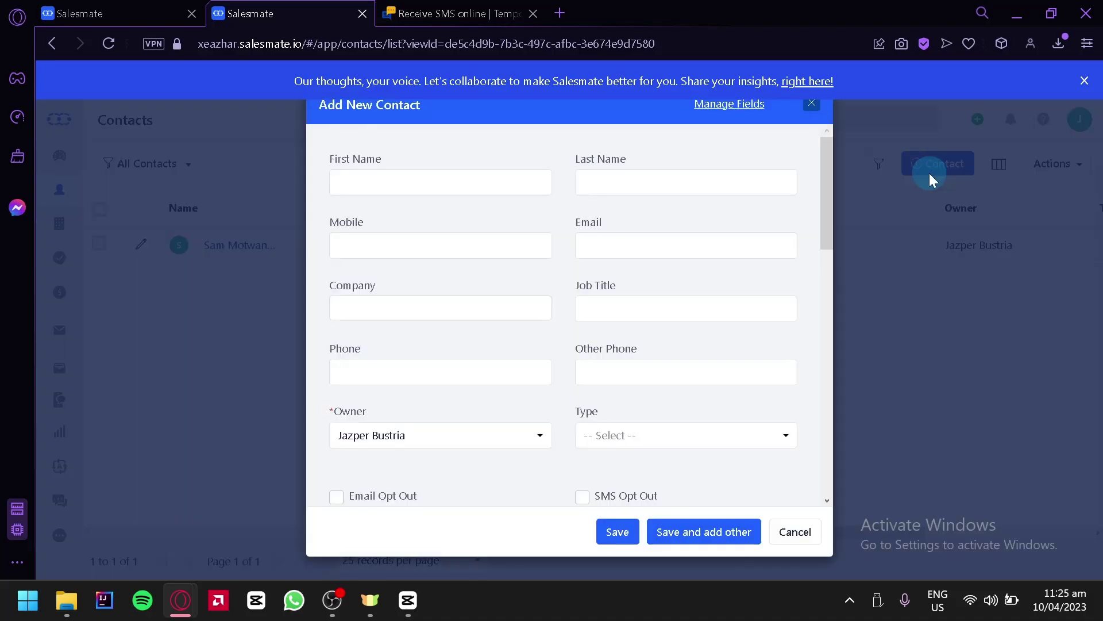
click(453, 186)
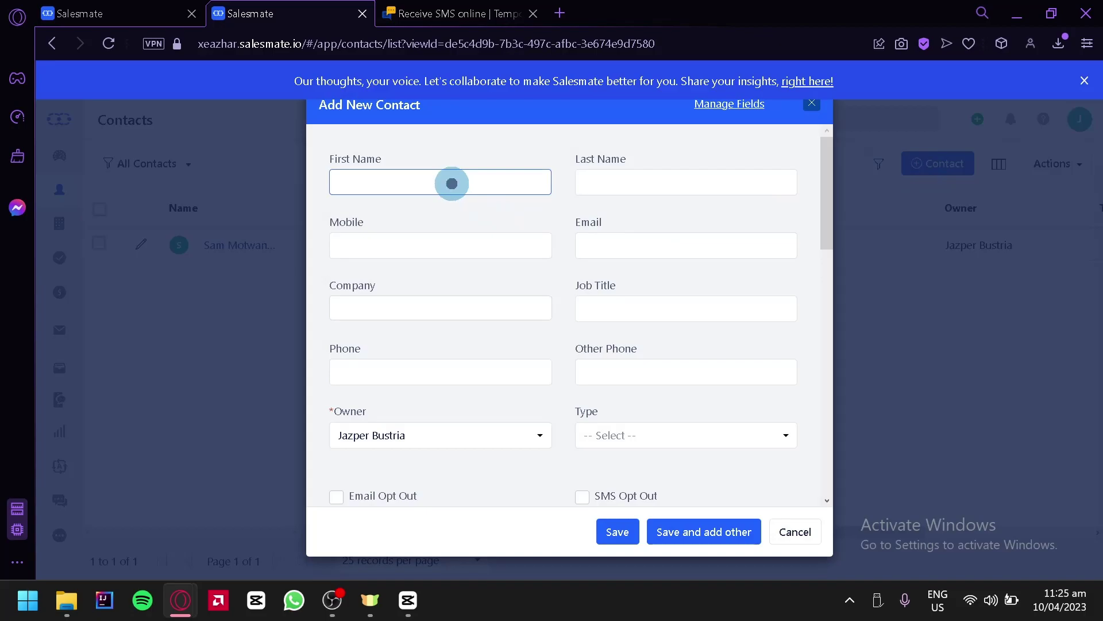
scroll(634, 296, down, 12)
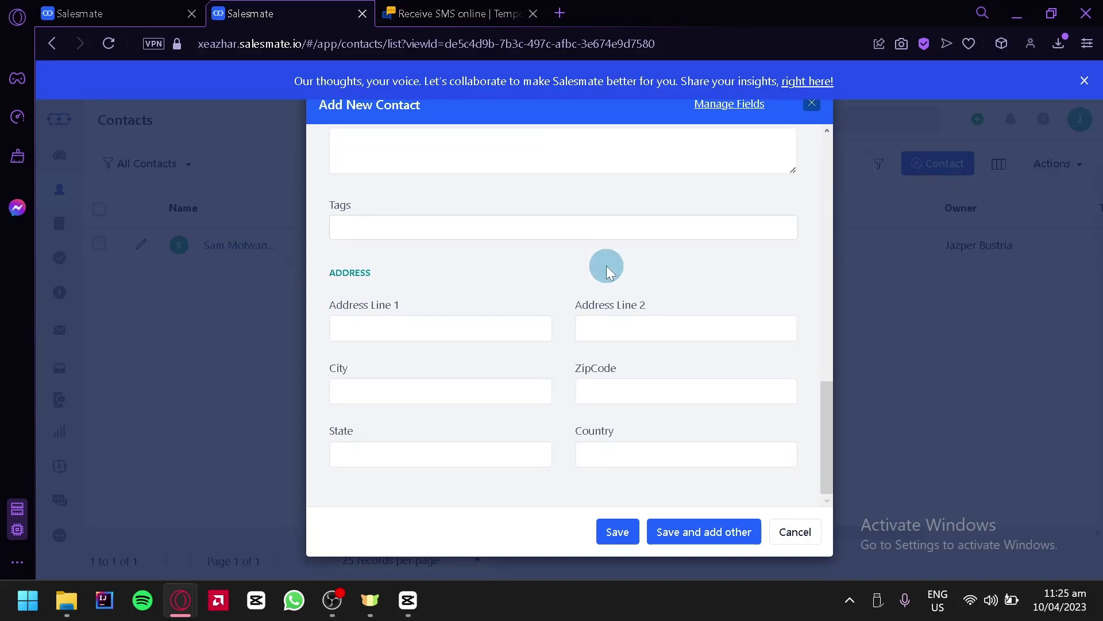
scroll(606, 268, up, 12)
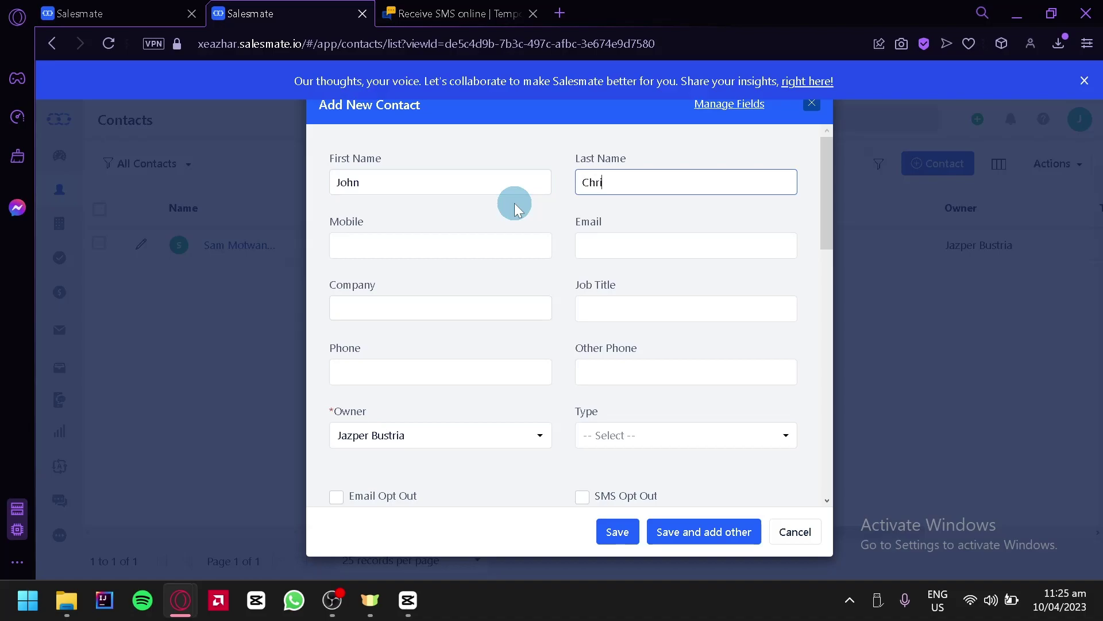
text(st)
Move through the mobile, company, job title, phone and other phone fields.
click(508, 238)
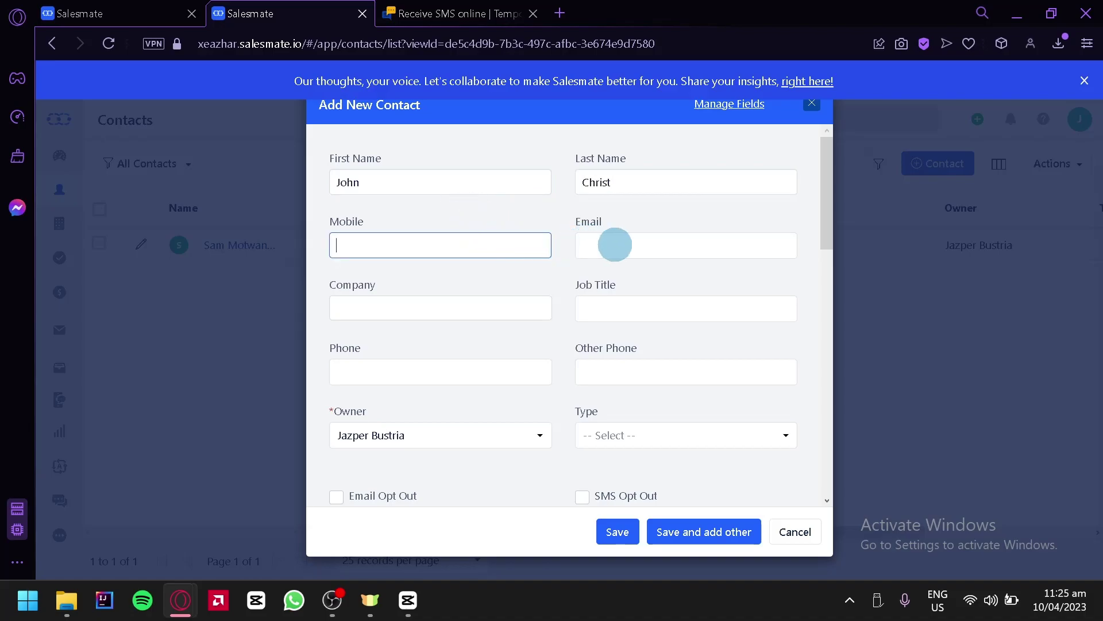
click(444, 304)
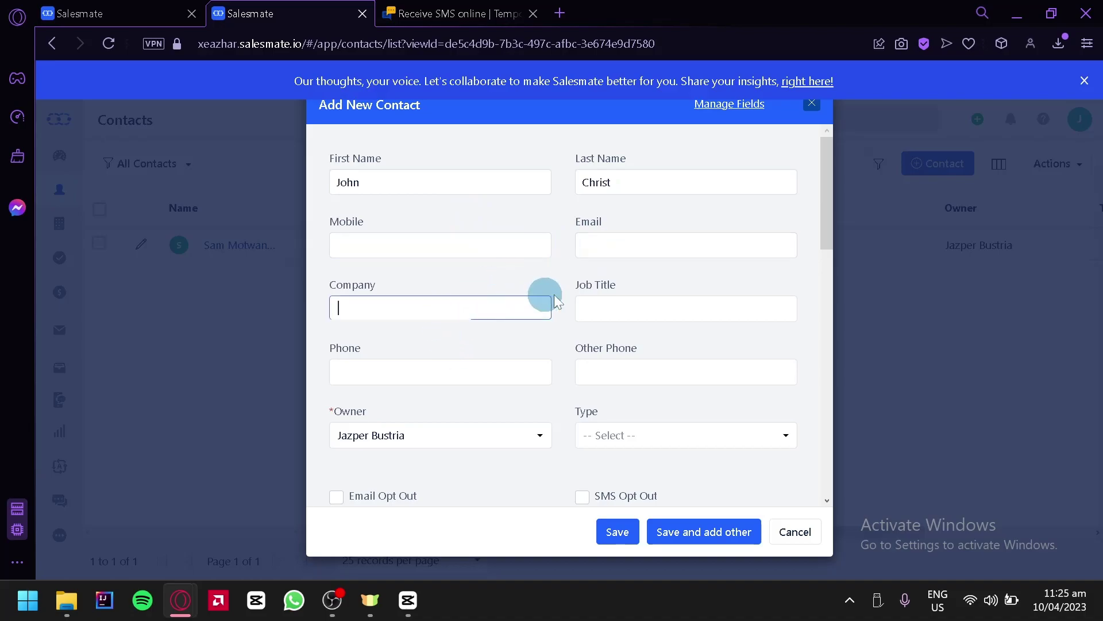
click(594, 305)
click(499, 373)
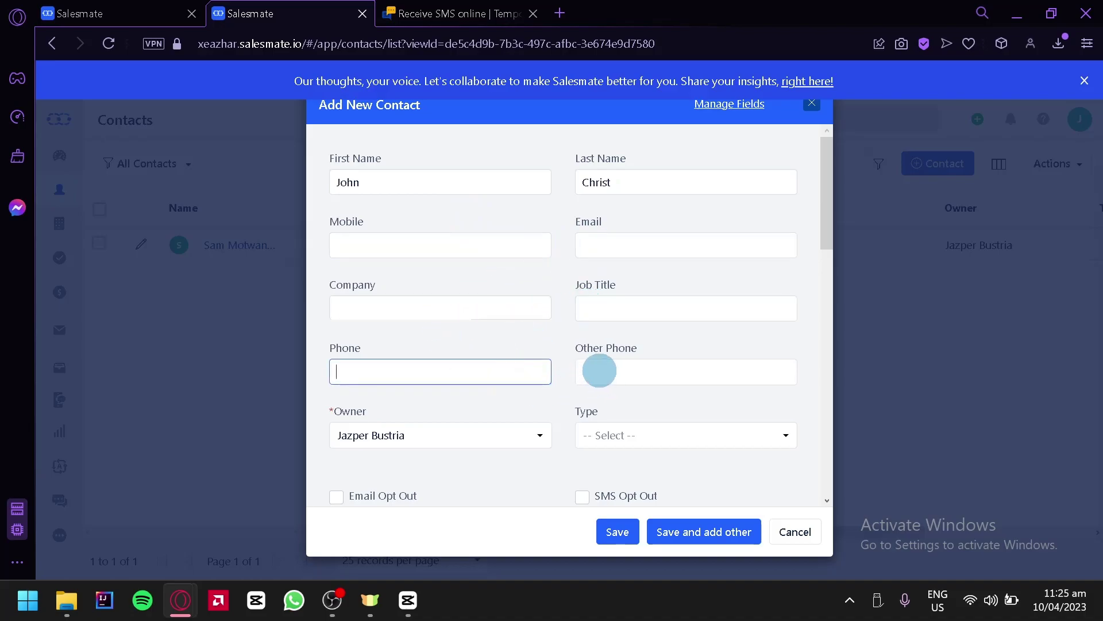
click(599, 370)
scroll(527, 317, down, 2)
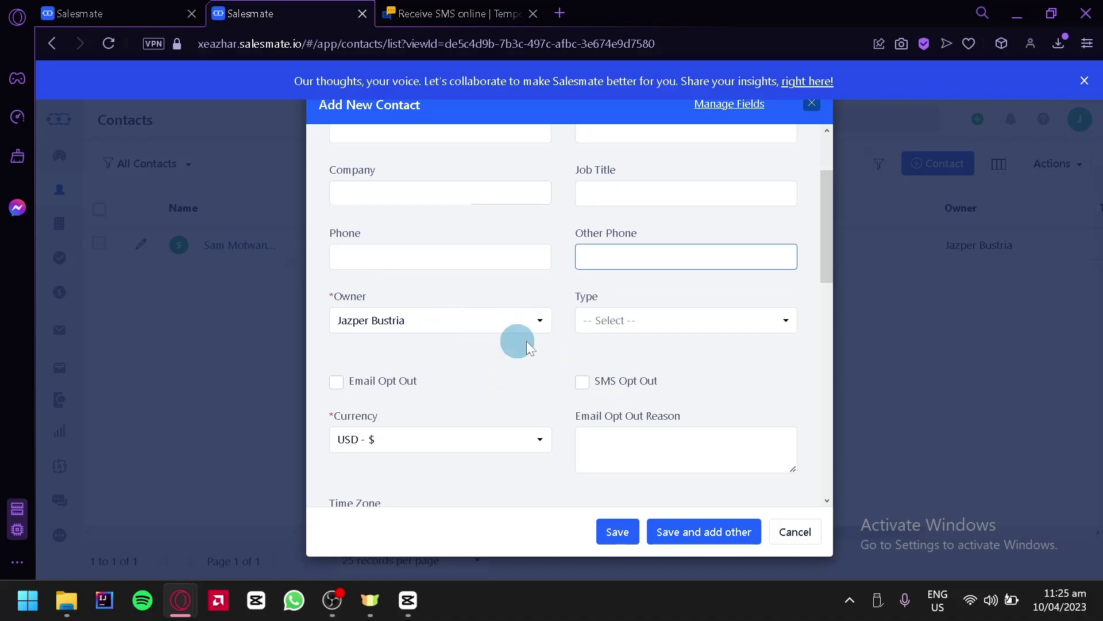
Set the new contact's type to Customer.
click(616, 329)
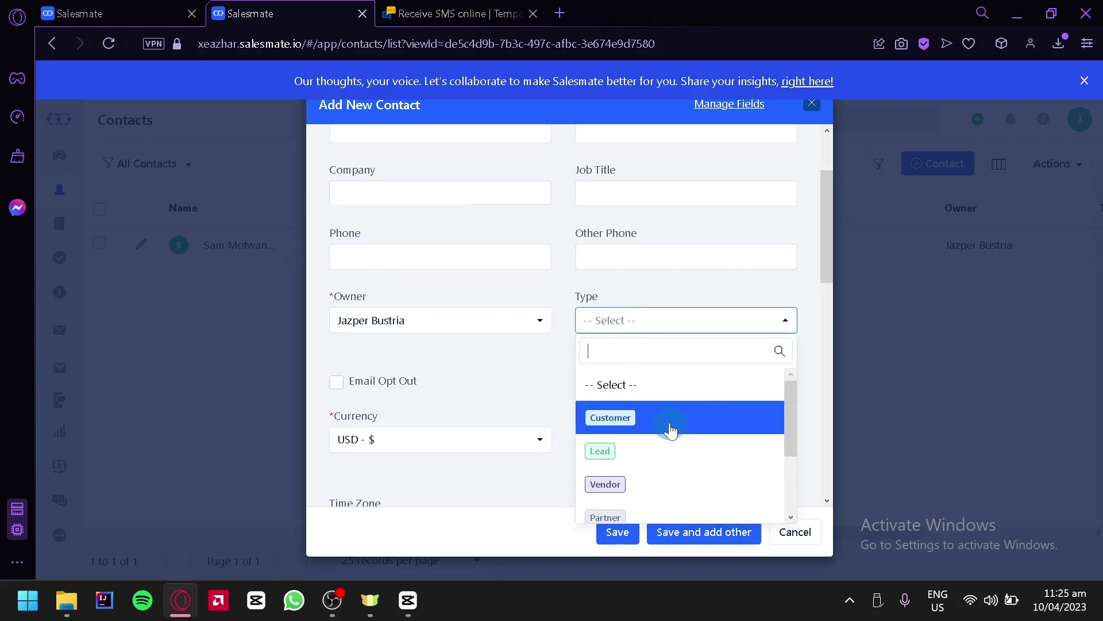
scroll(667, 425, down, 2)
scroll(659, 402, up, 2)
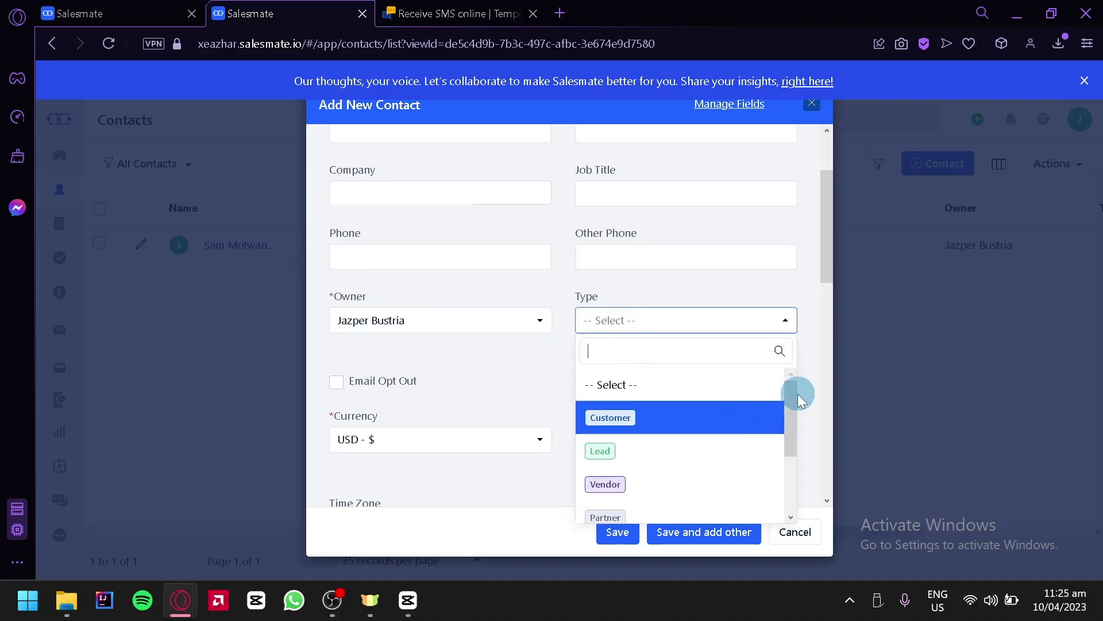
drag(800, 398, 763, 419)
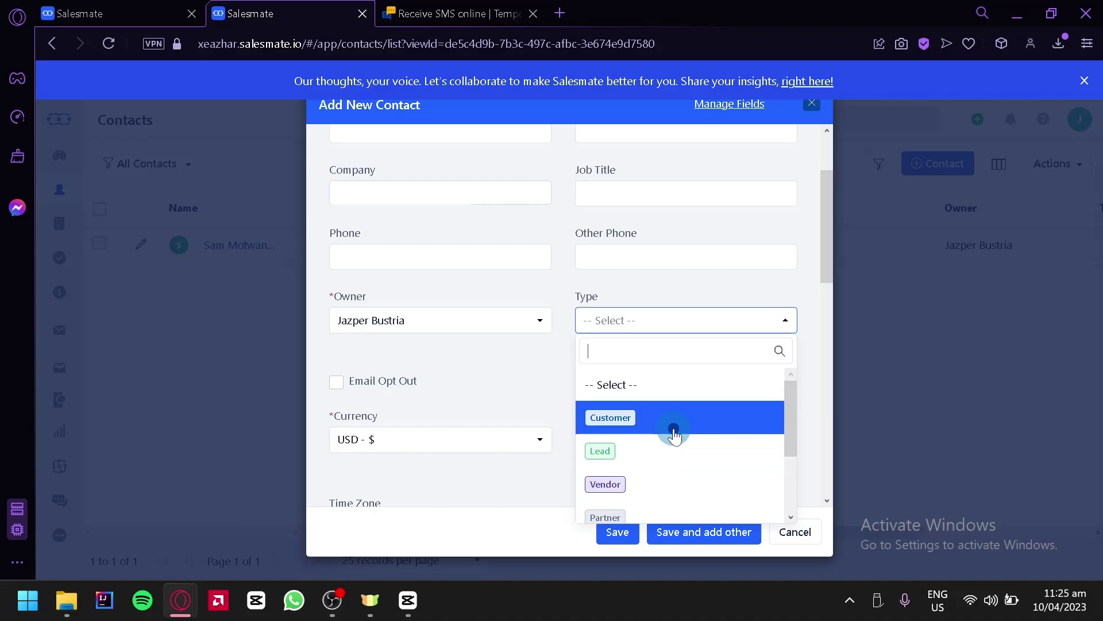
click(674, 436)
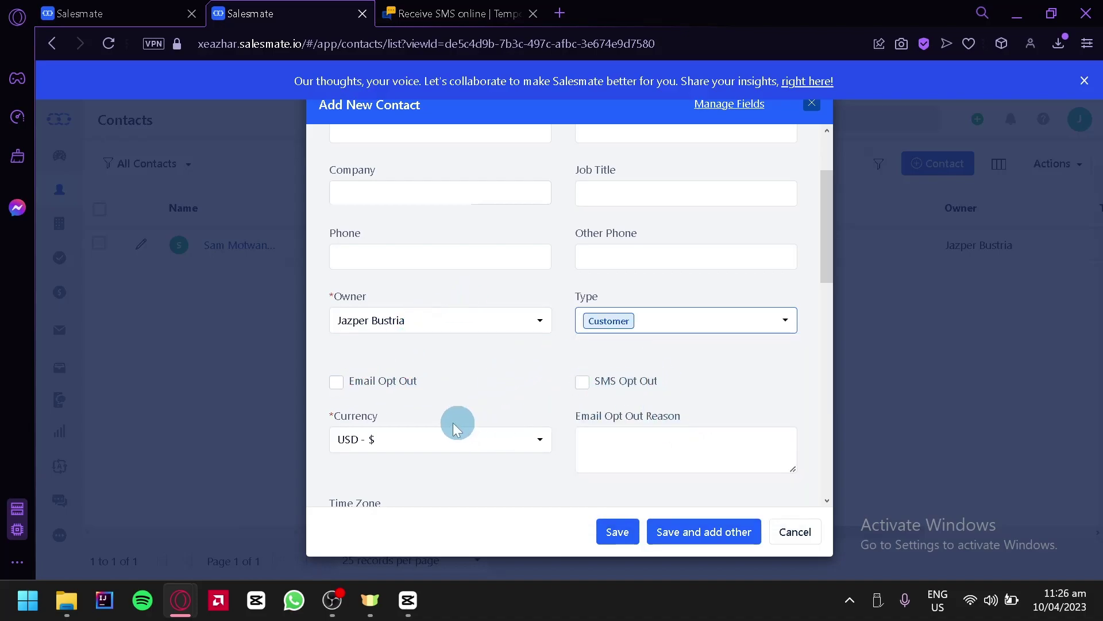
Scroll past Currency (USD), Time Zone and Social fields, leaving them unchanged.
scroll(379, 385, down, 2)
scroll(554, 424, down, 4)
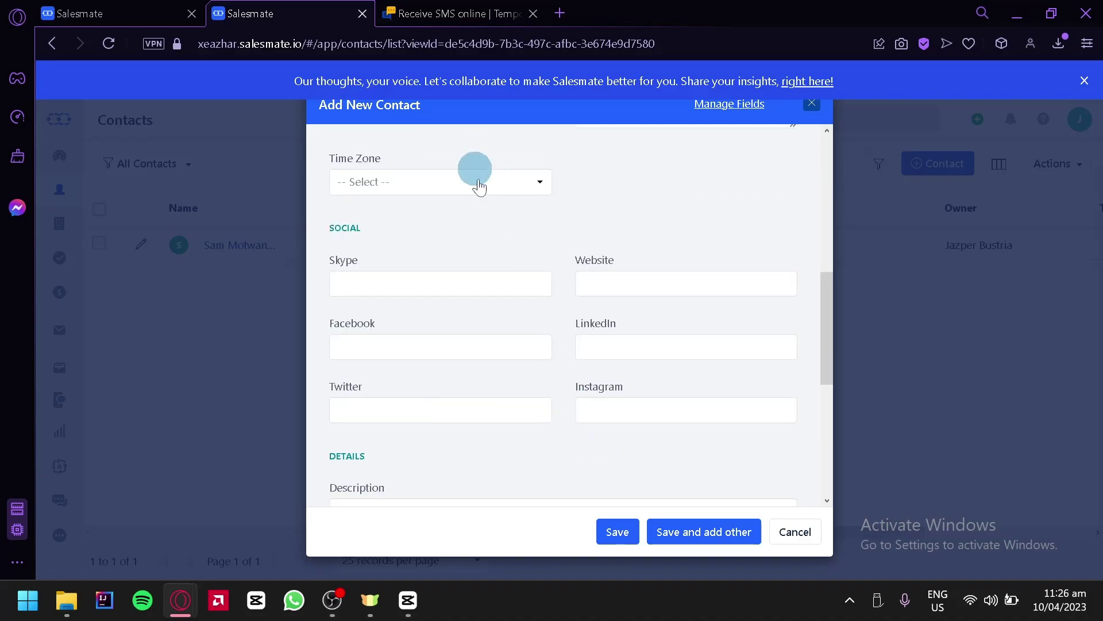
scroll(478, 185, up, 4)
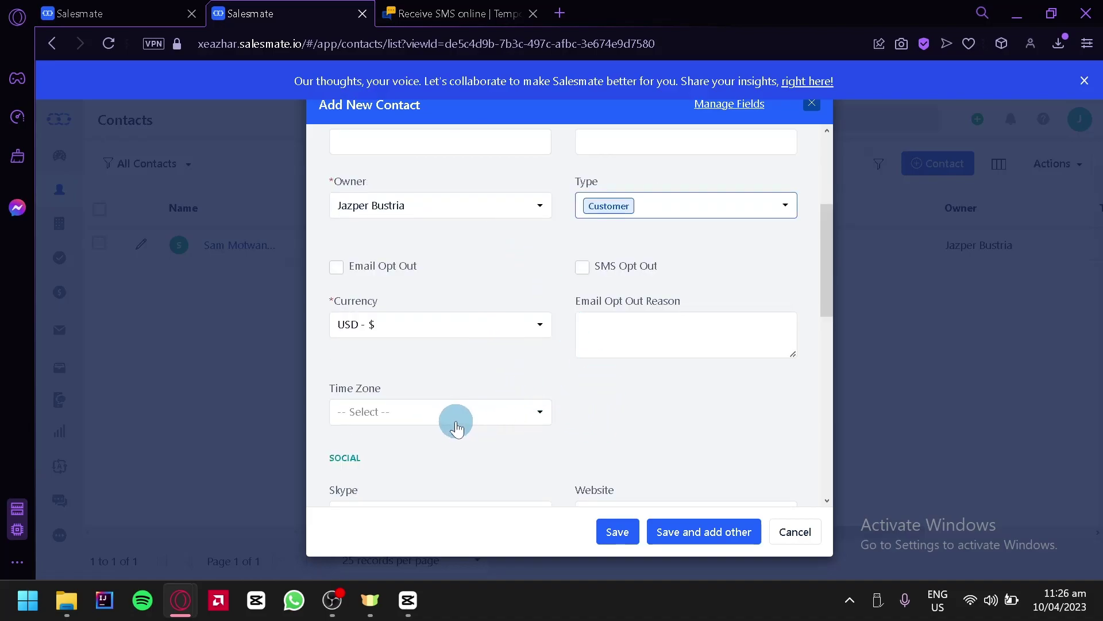
scroll(457, 428, down, 4)
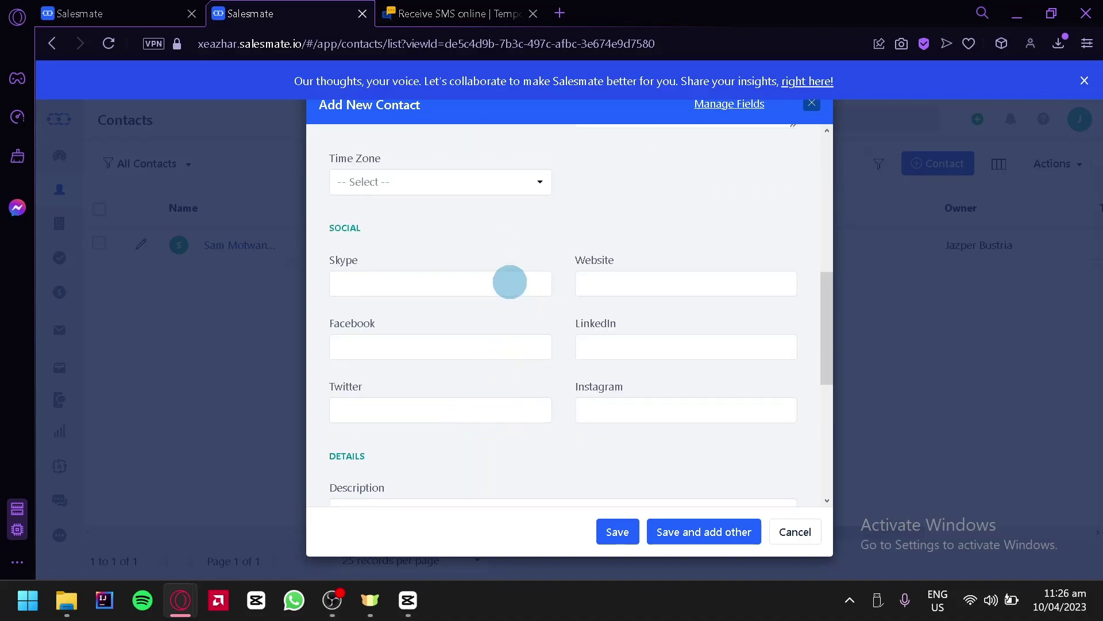
scroll(510, 282, down, 6)
scroll(559, 347, up, 8)
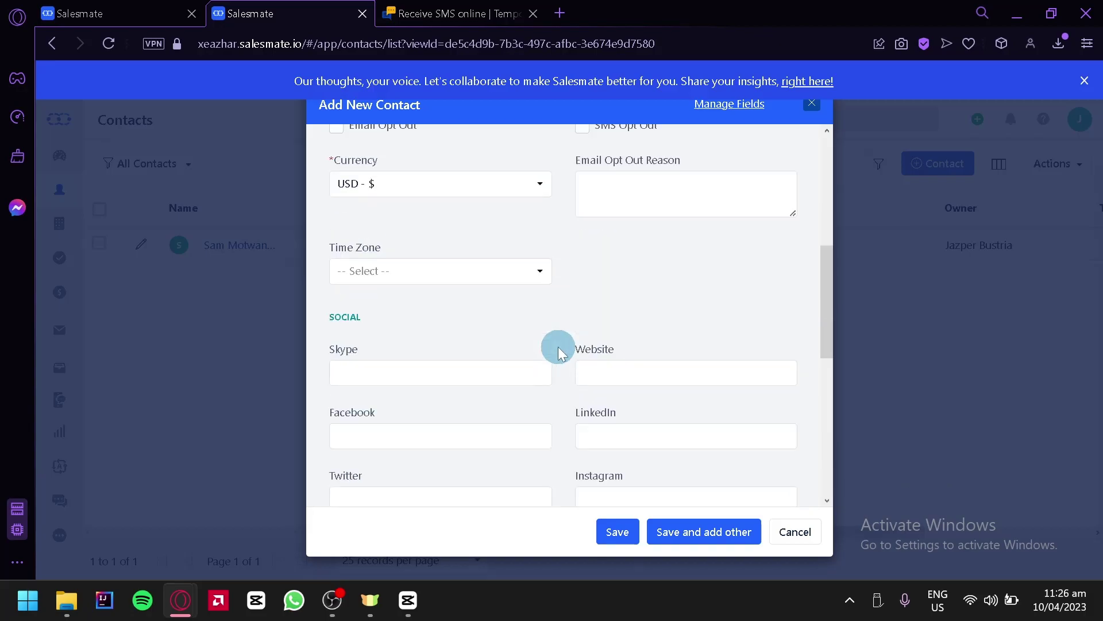
scroll(560, 350, up, 6)
Save the new contact, then set its job title to Manager directly in the list.
click(615, 533)
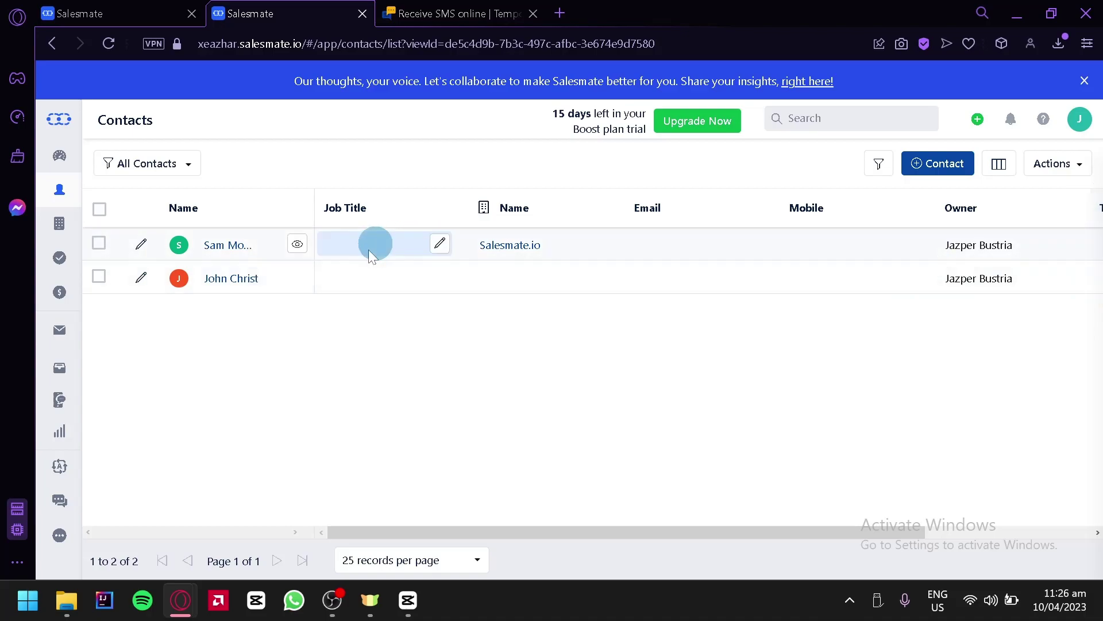
drag(493, 533, 834, 478)
click(931, 162)
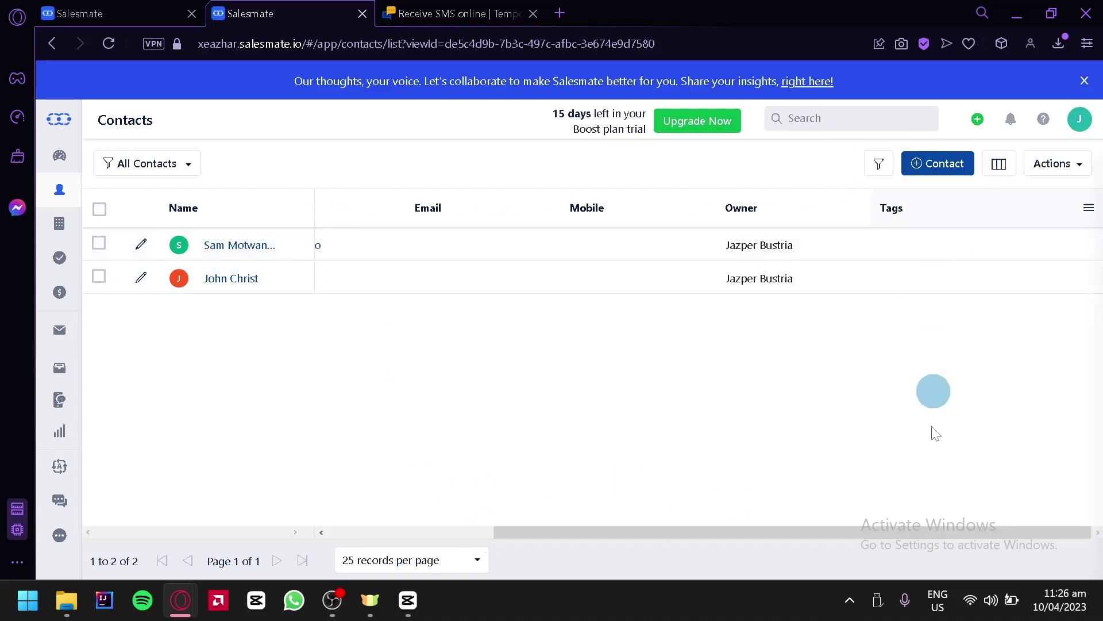
mouse_move(904, 528)
mouse_down()
mouse_move(182, 534)
mouse_move(273, 362)
mouse_up()
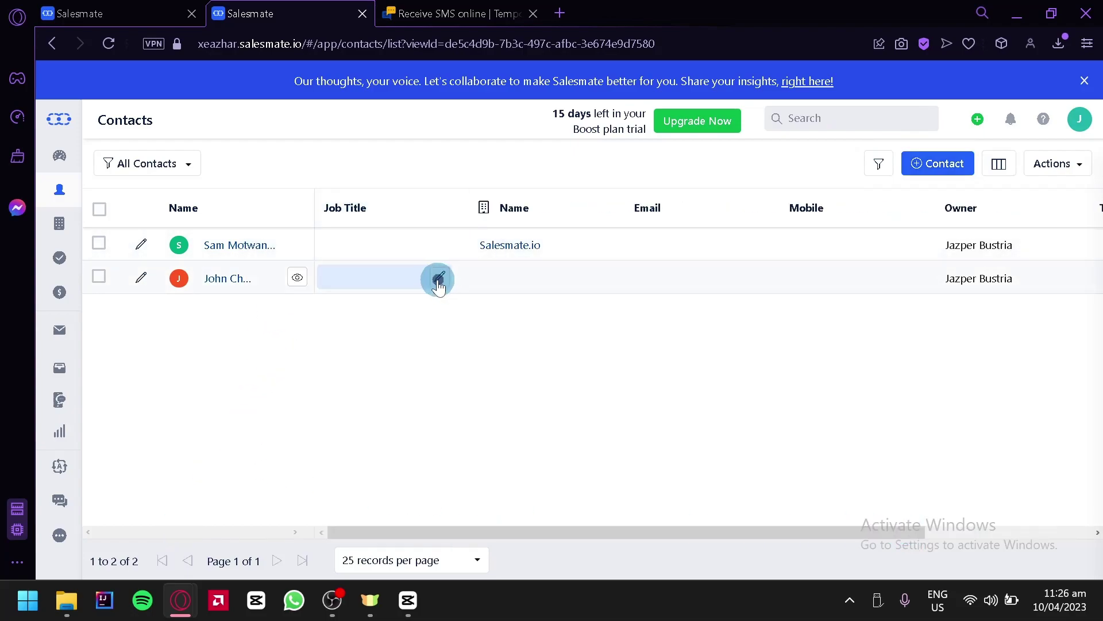
click(440, 277)
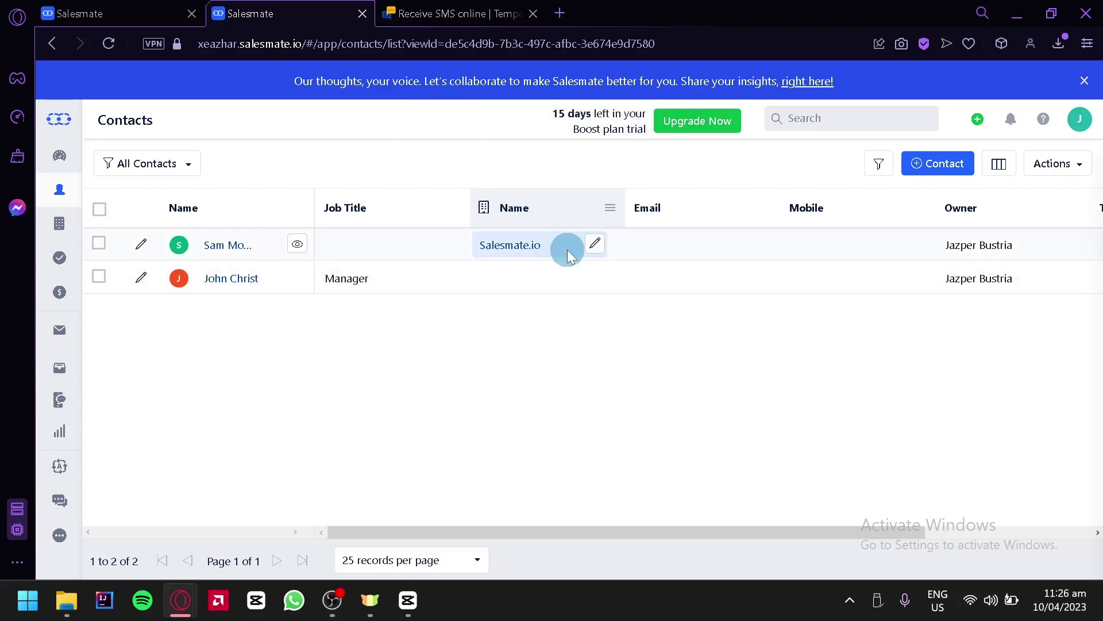
Quick-add the company Xeazhar and assign it as the new contact's company.
click(596, 279)
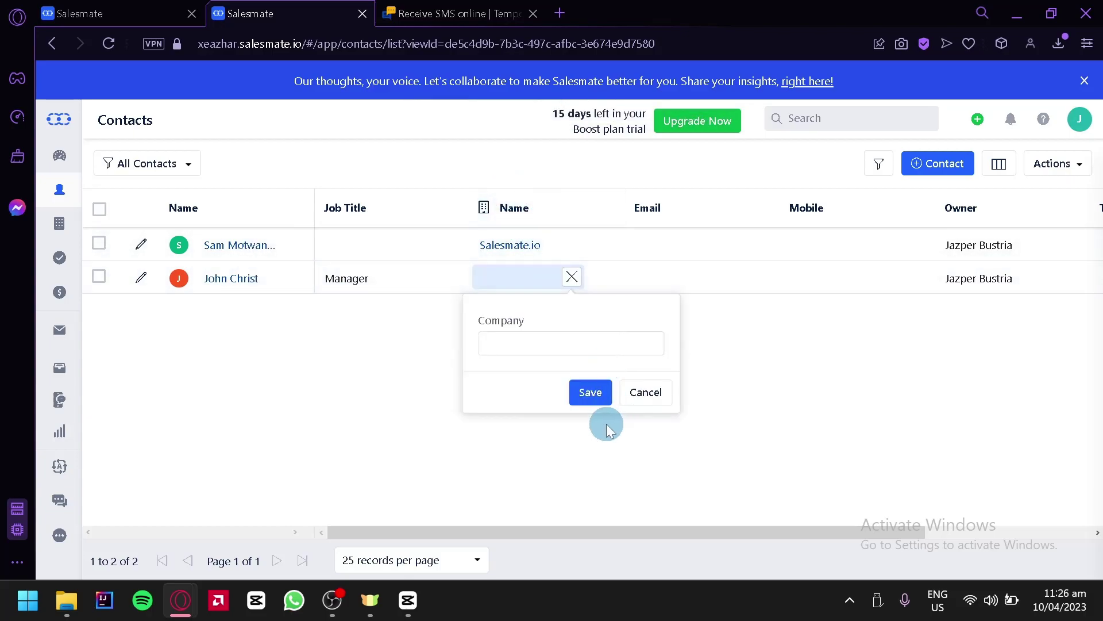
click(583, 358)
text(Xeazhar)
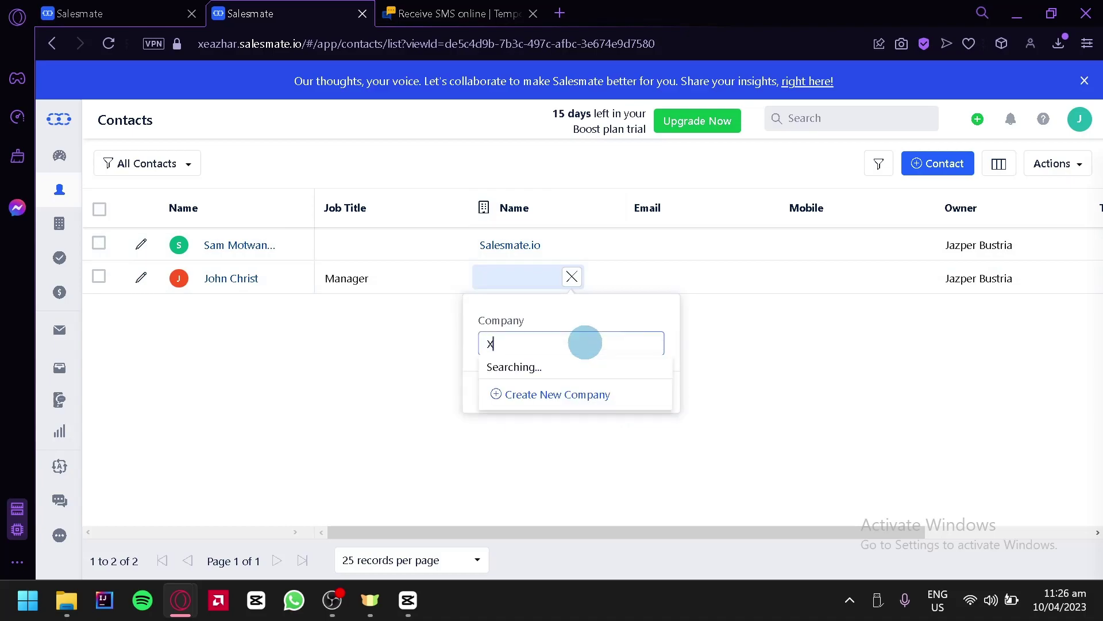
click(596, 397)
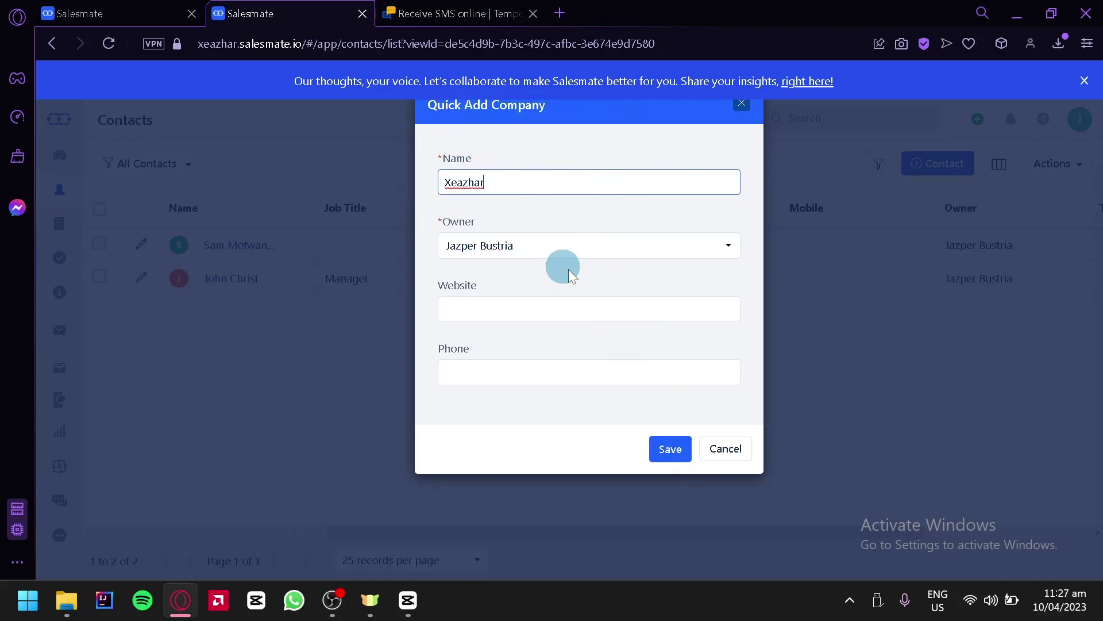
click(594, 317)
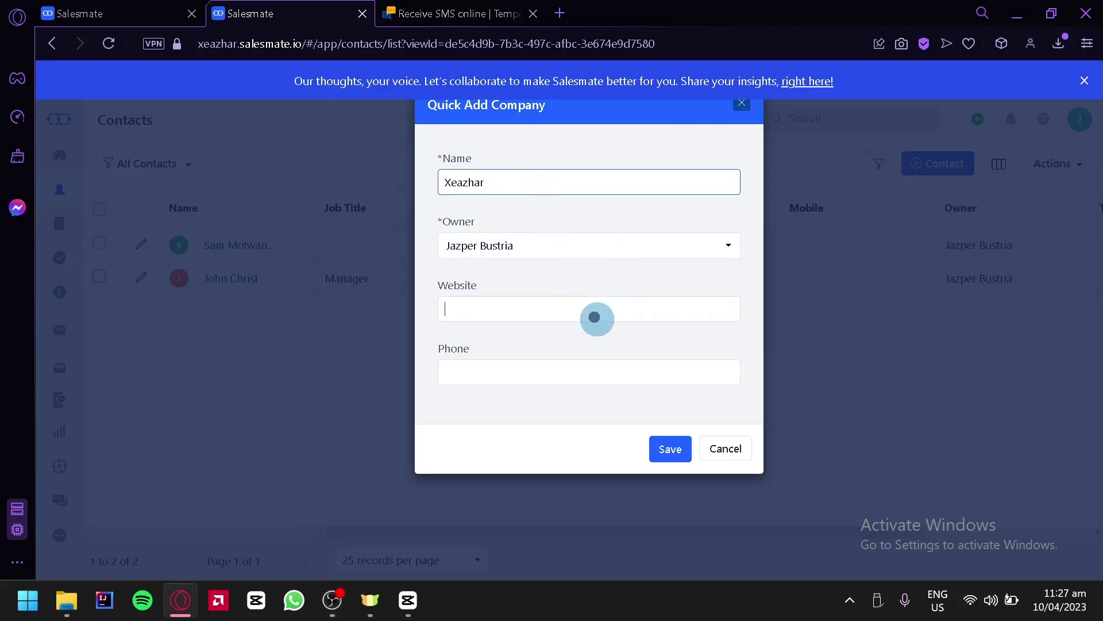
click(582, 370)
click(671, 448)
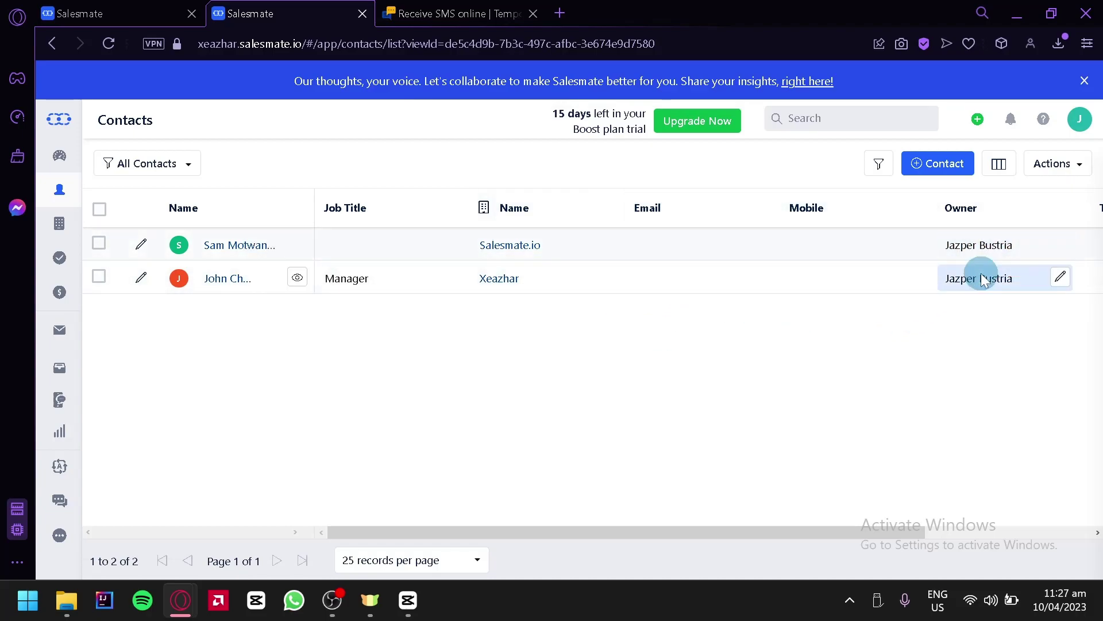
Tick Phone as a column in the contacts list's column settings.
click(1000, 166)
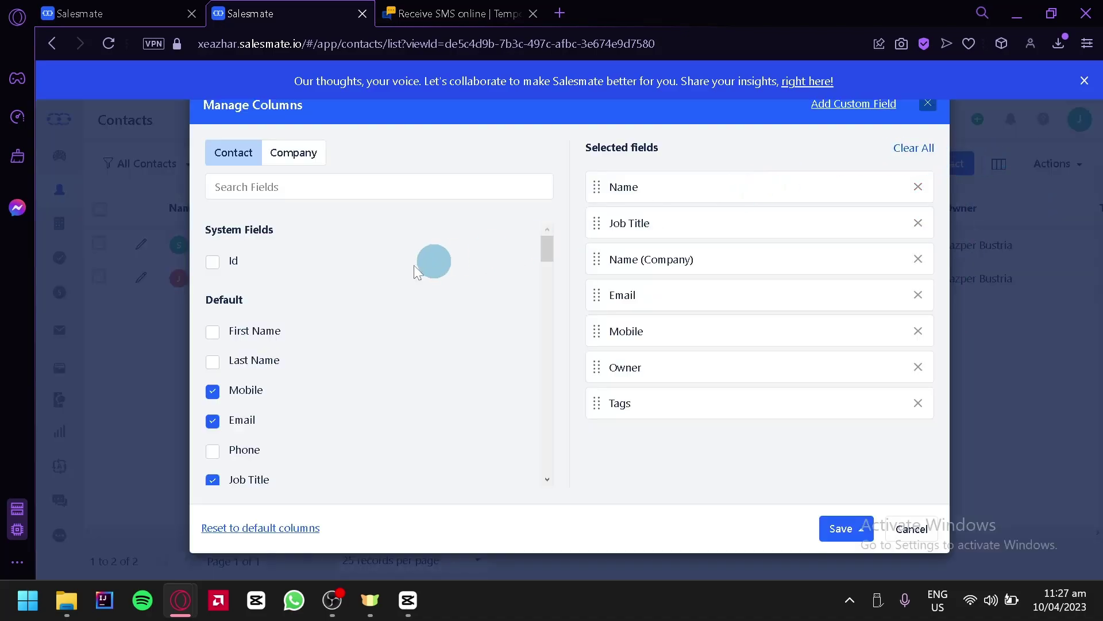
scroll(505, 279, down, 5)
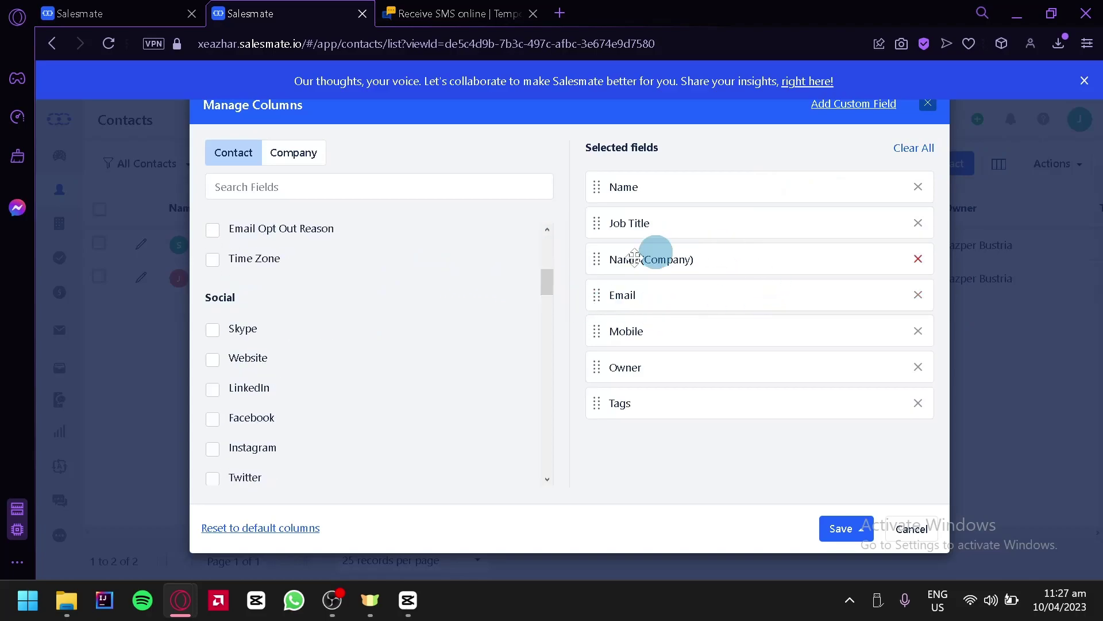
scroll(246, 316, up, 5)
scroll(229, 388, down, 2)
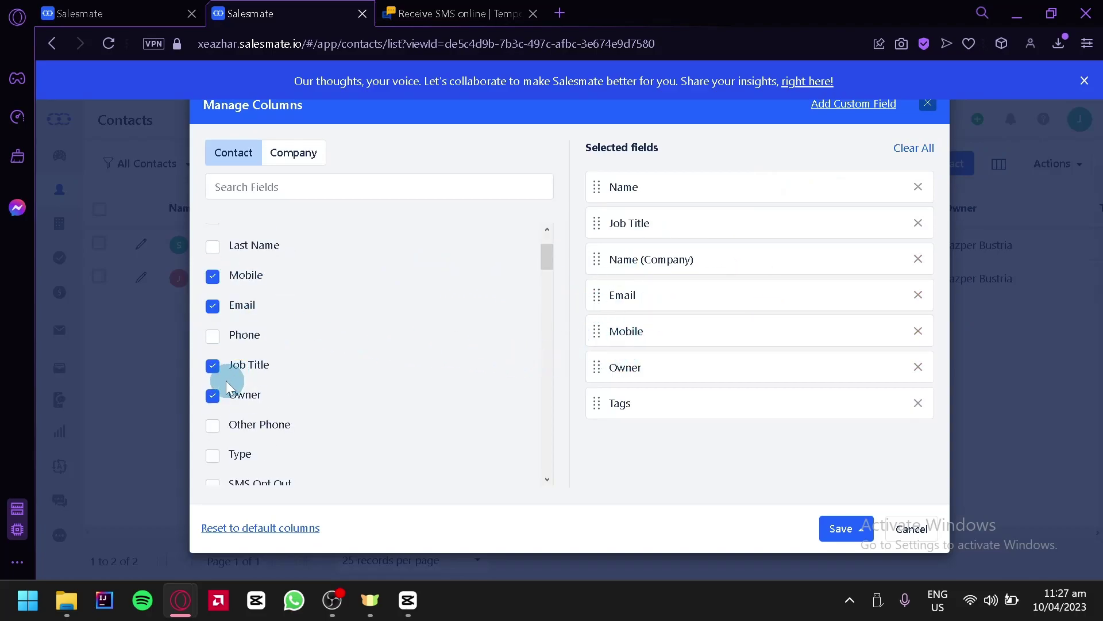
click(212, 336)
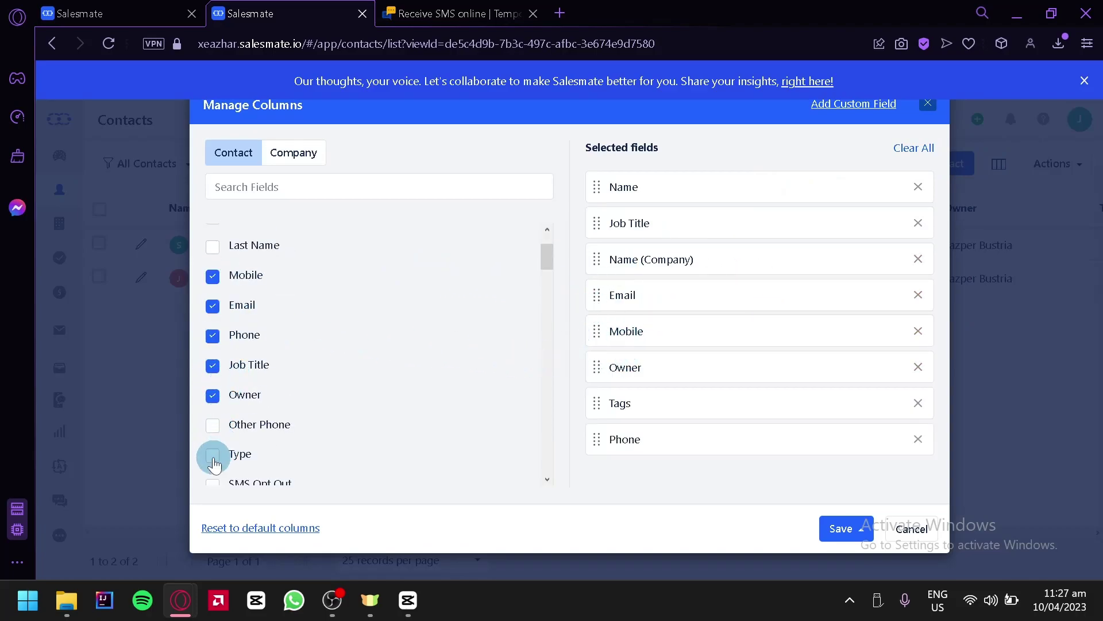
scroll(234, 448, down, 5)
scroll(242, 444, up, 2)
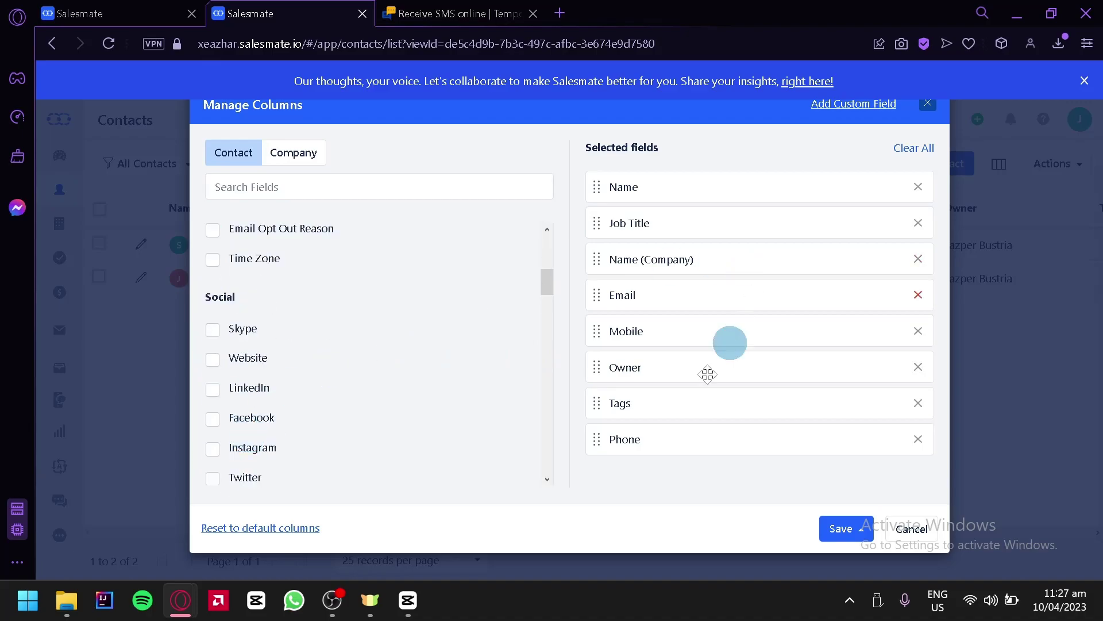
Cancel the column change and go to the Companies page.
click(845, 529)
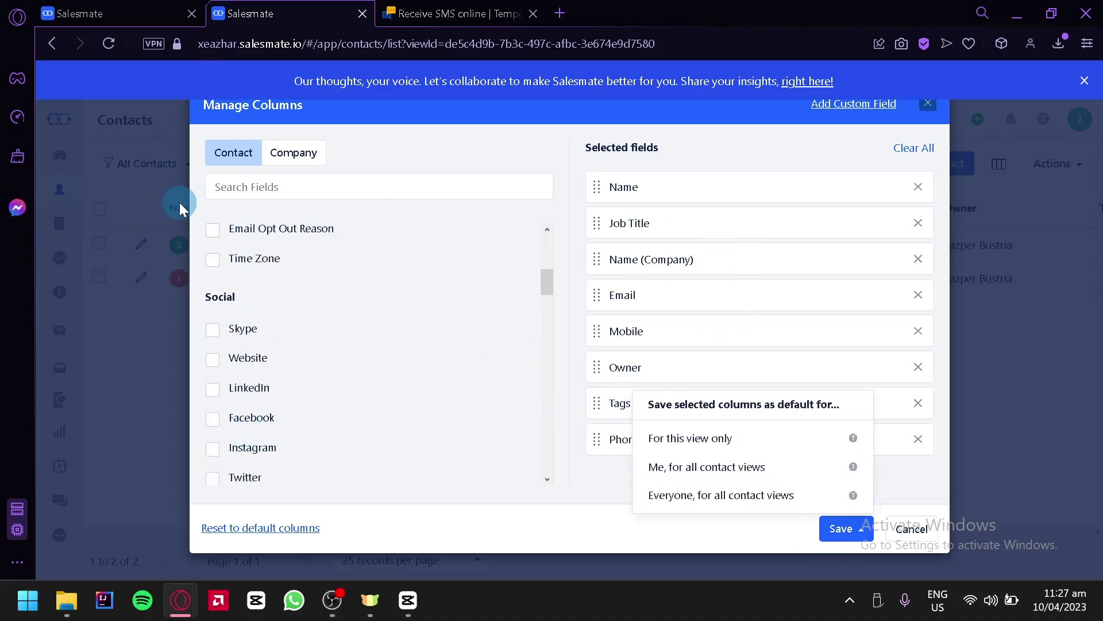
click(909, 528)
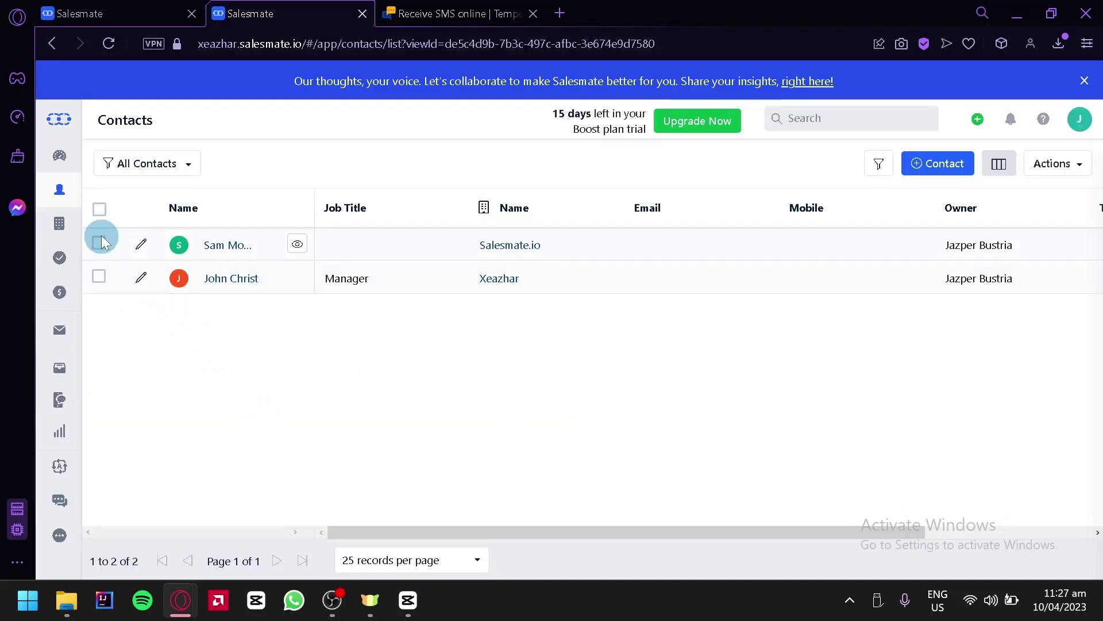
click(61, 245)
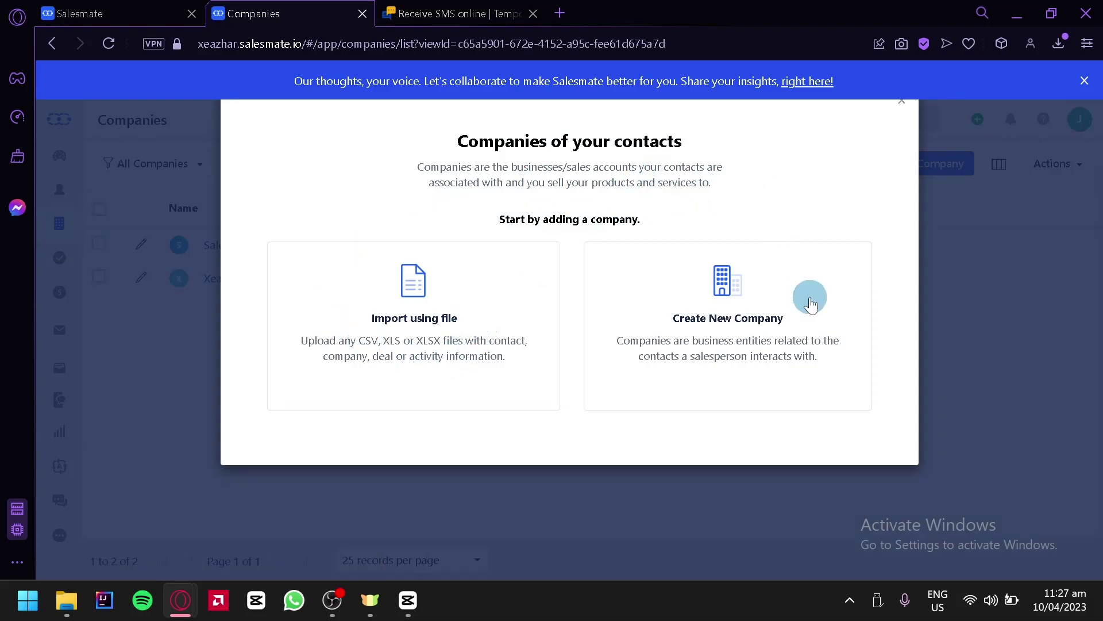
Create a new company named CoffeeWorld with 5 employees.
click(803, 335)
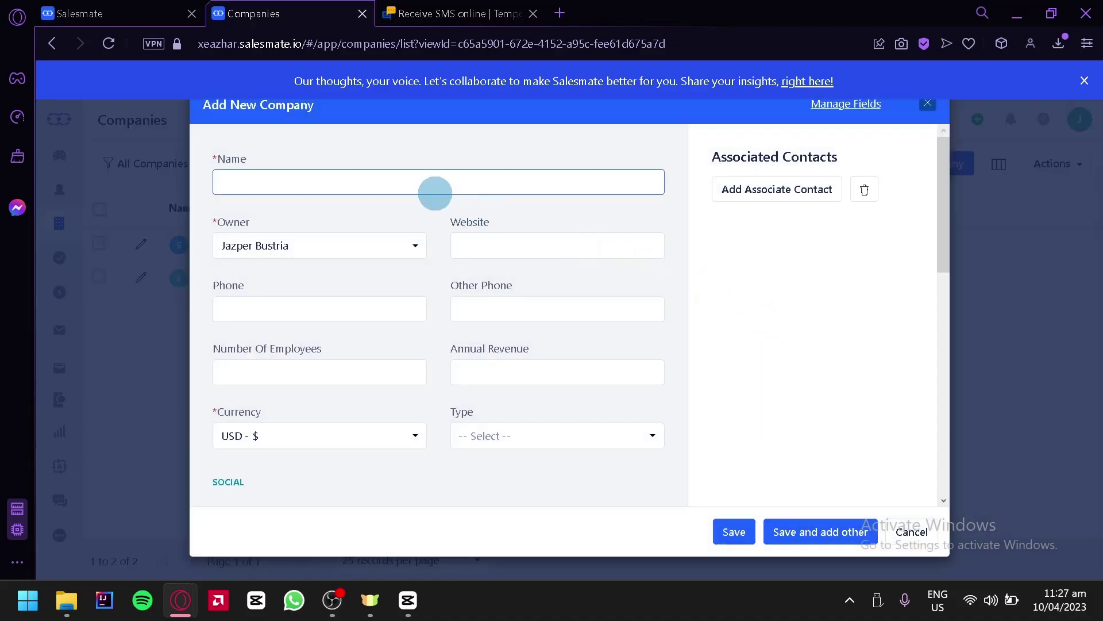
click(404, 175)
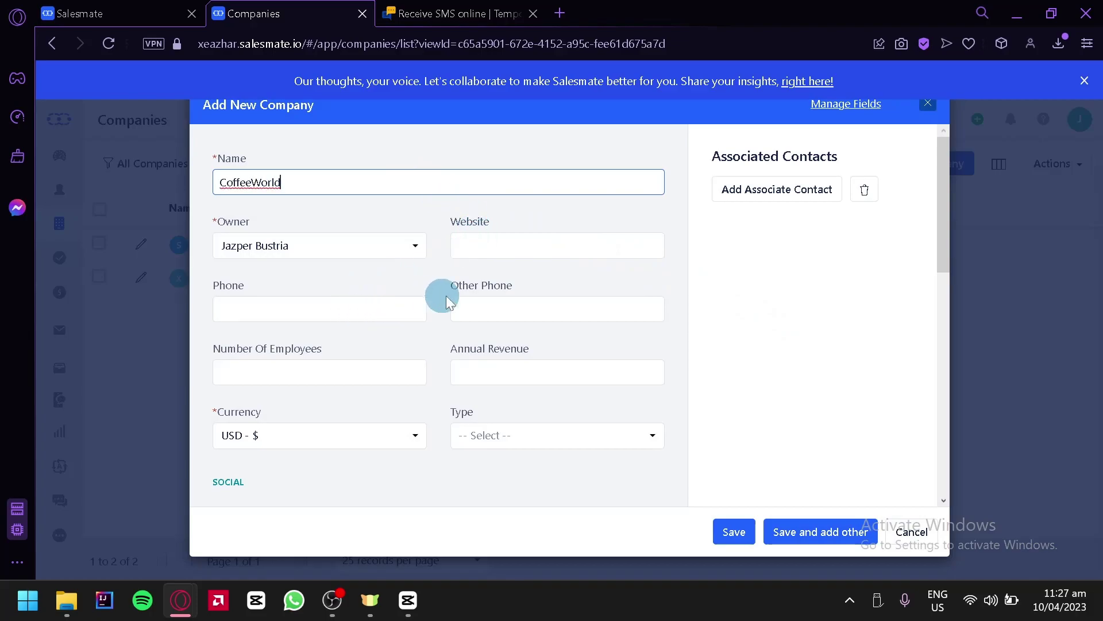
scroll(394, 350, down, 2)
click(377, 260)
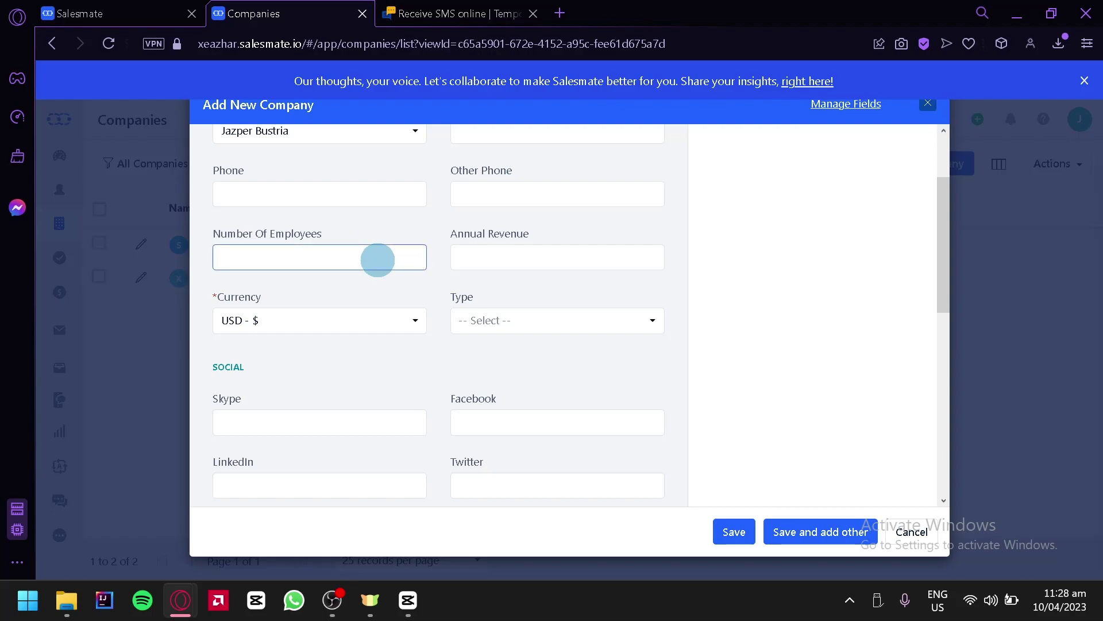
text(5)
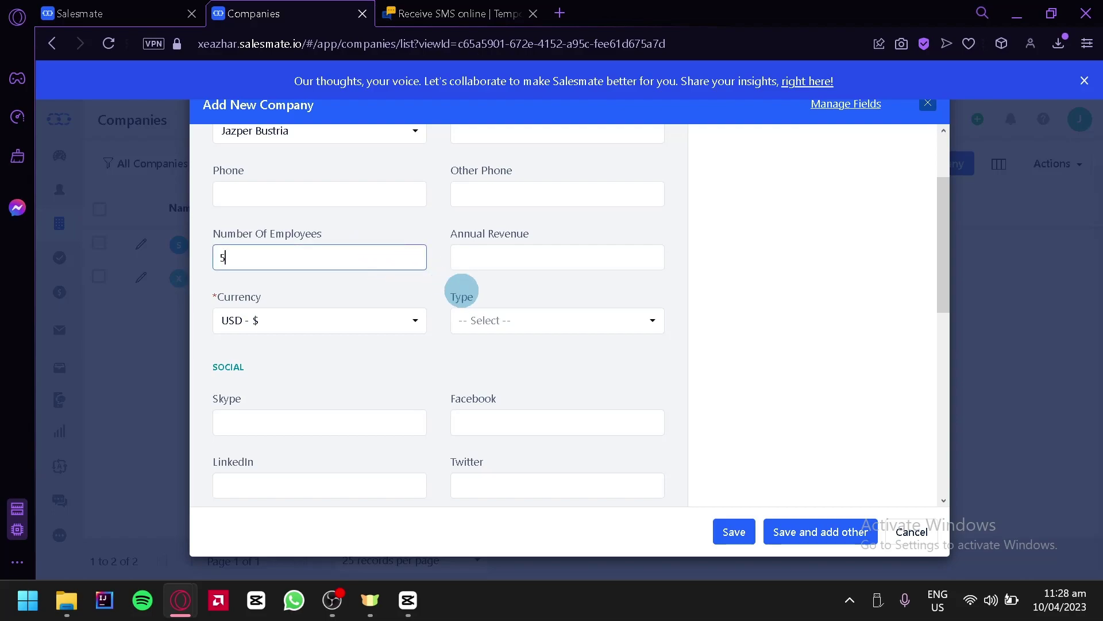
Set the company type to Competitor and begin searching for a contact to associate.
click(509, 326)
drag(658, 438, 666, 503)
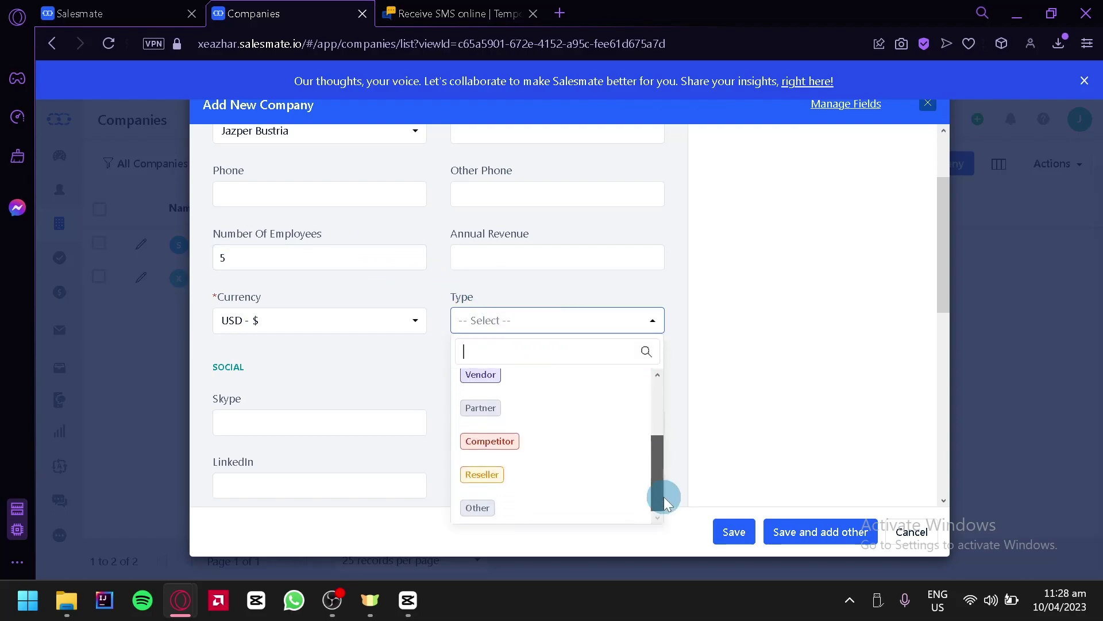
click(573, 452)
scroll(403, 380, down, 2)
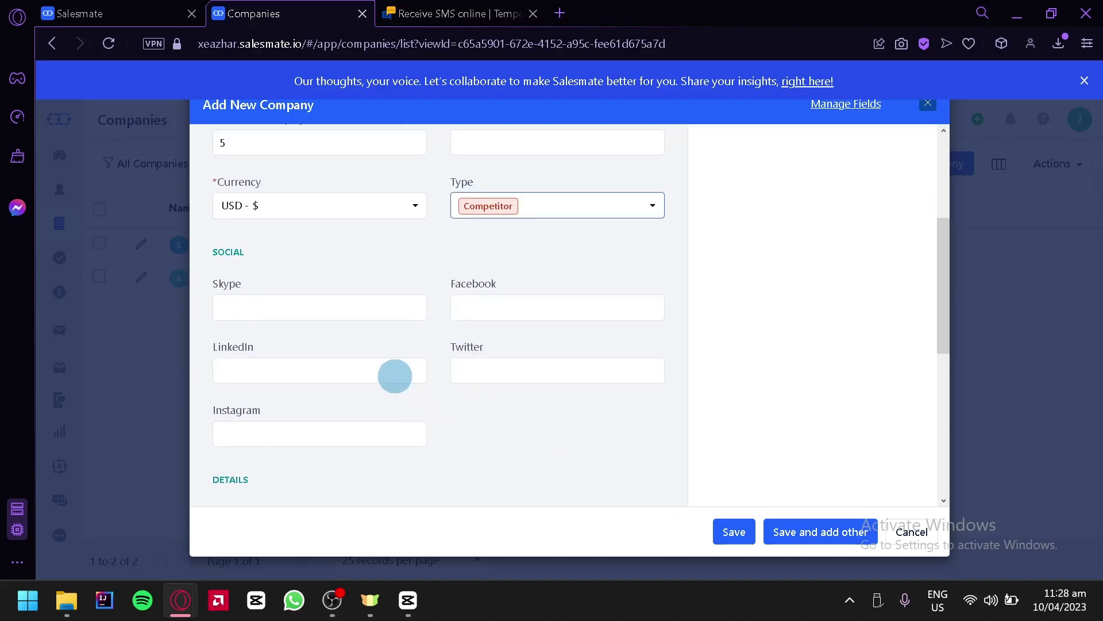
scroll(286, 306, down, 7)
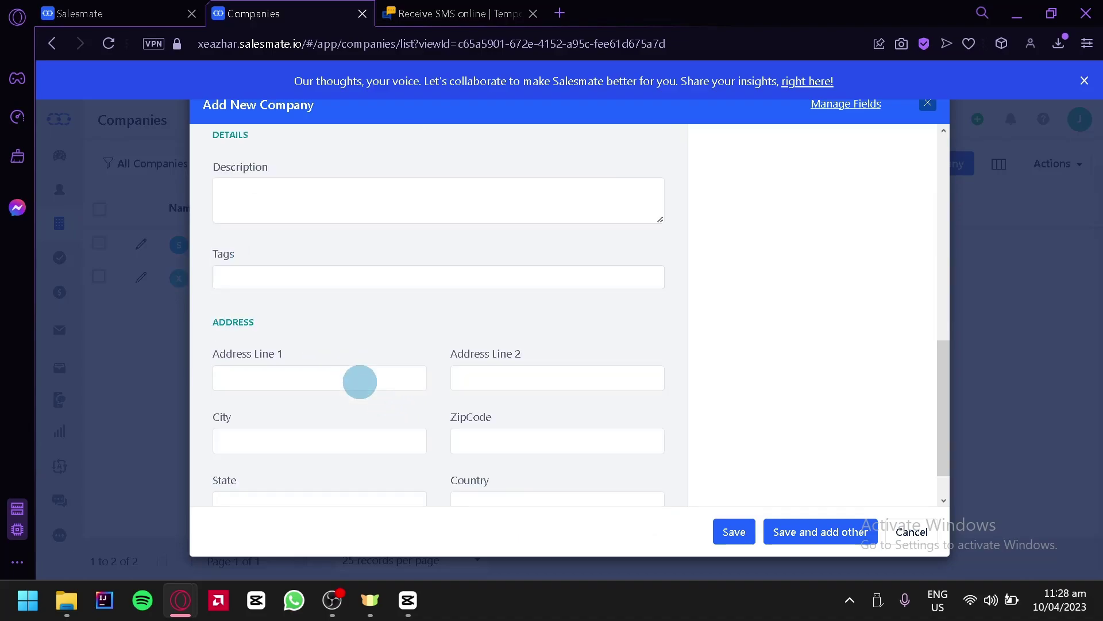
scroll(349, 383, up, 10)
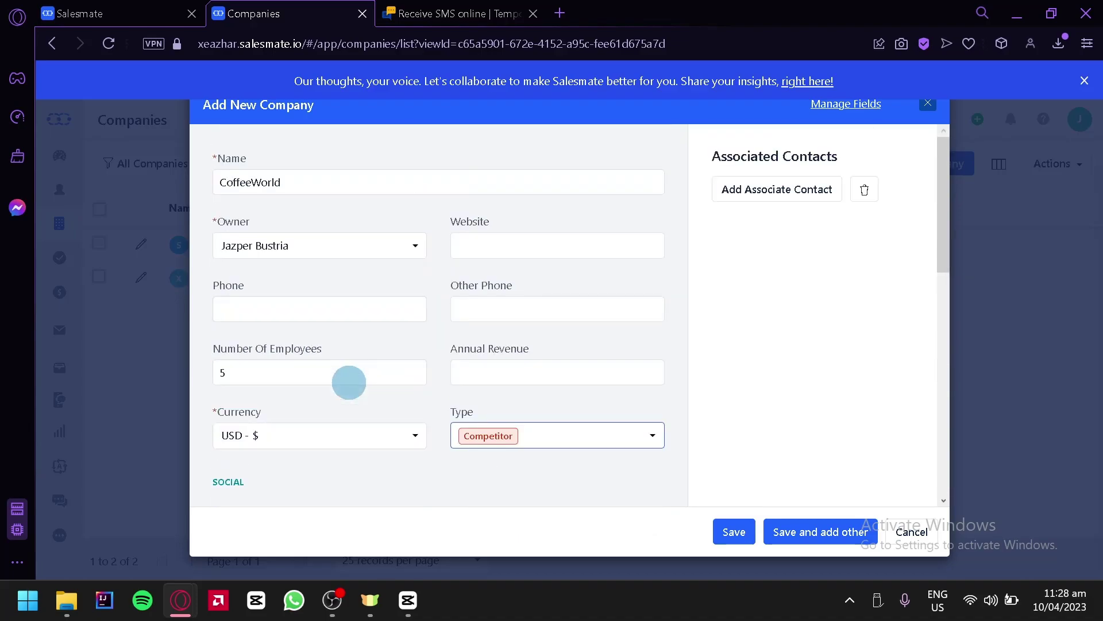
click(739, 188)
click(788, 182)
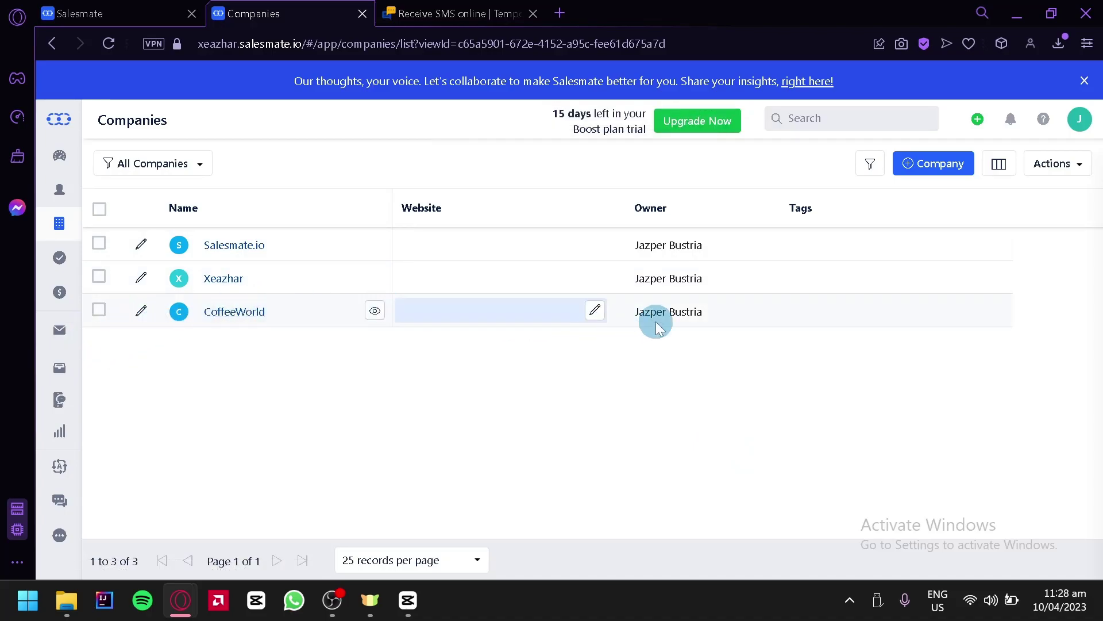
Add the Id column to the companies list, saved for this view only.
click(999, 156)
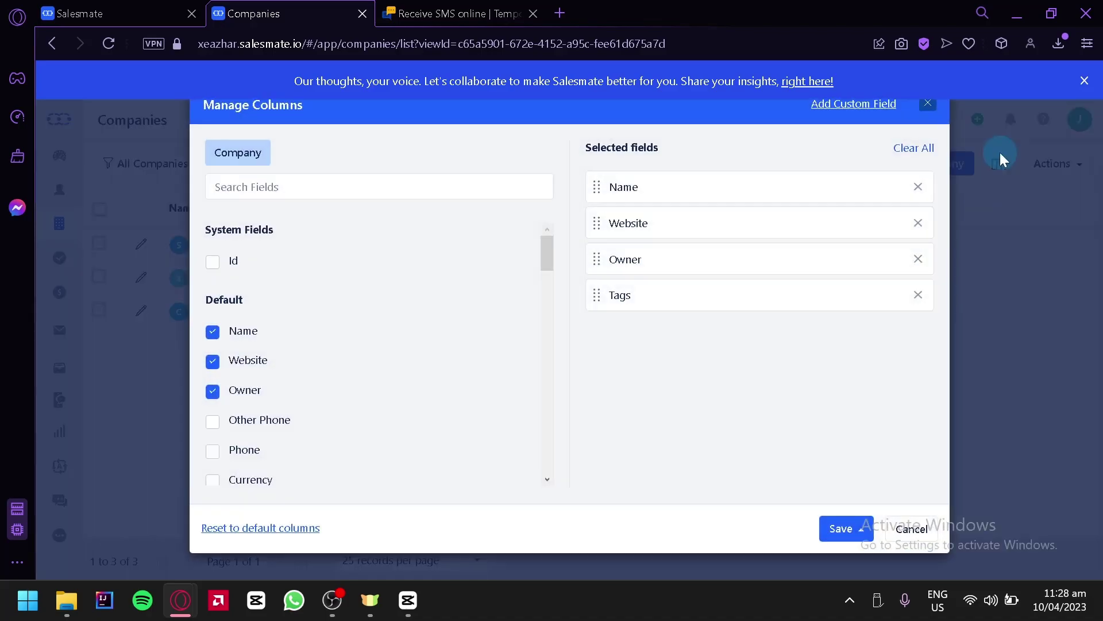
click(212, 262)
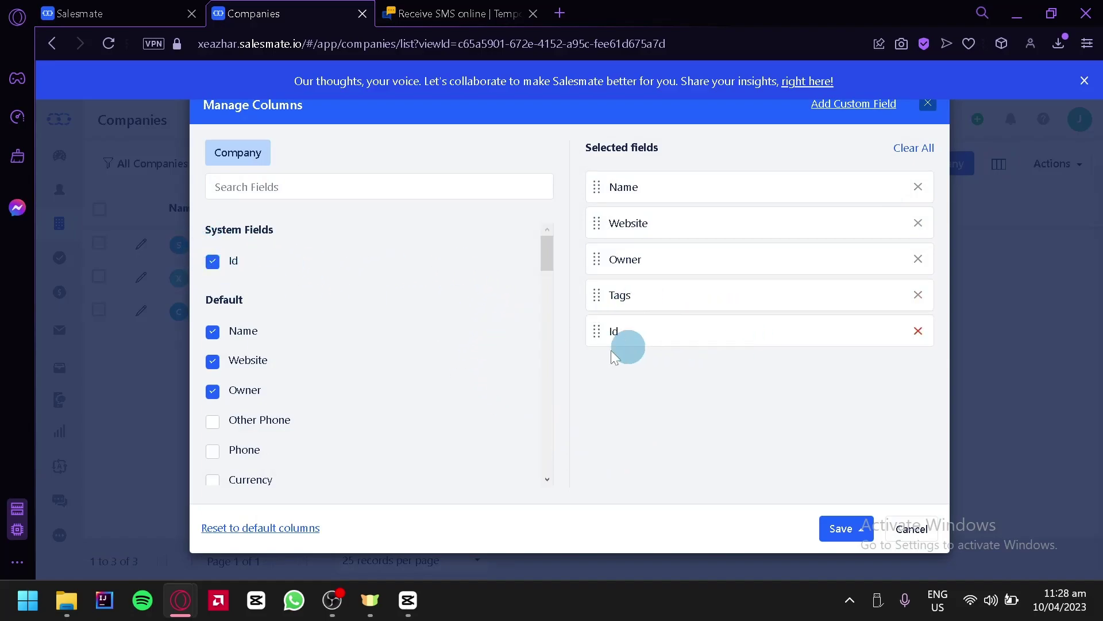
drag(555, 255, 510, 475)
click(846, 529)
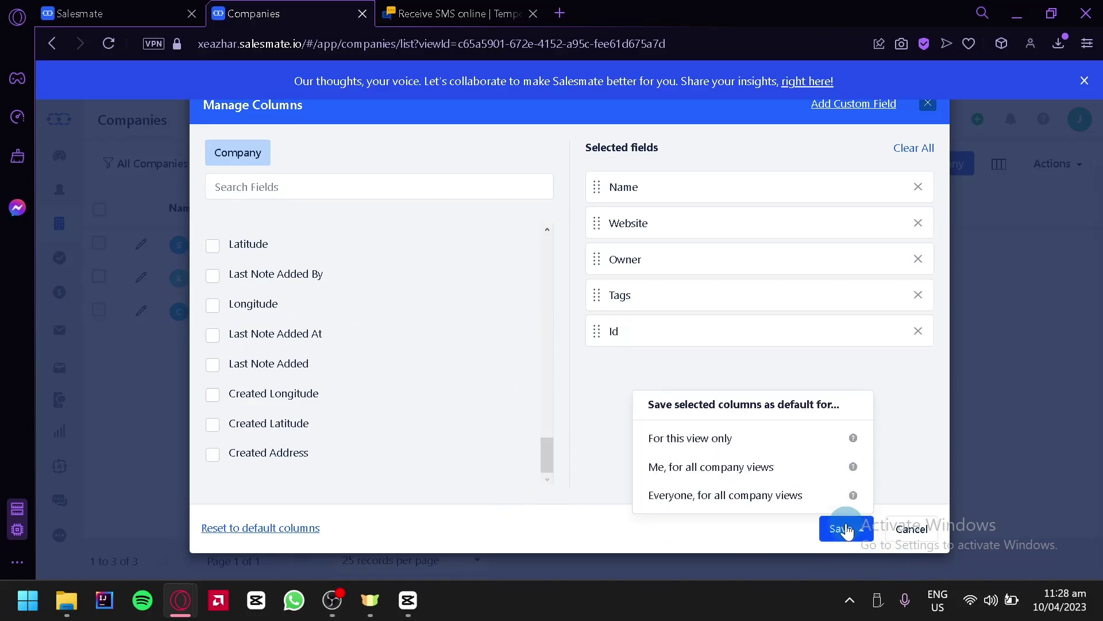
click(775, 443)
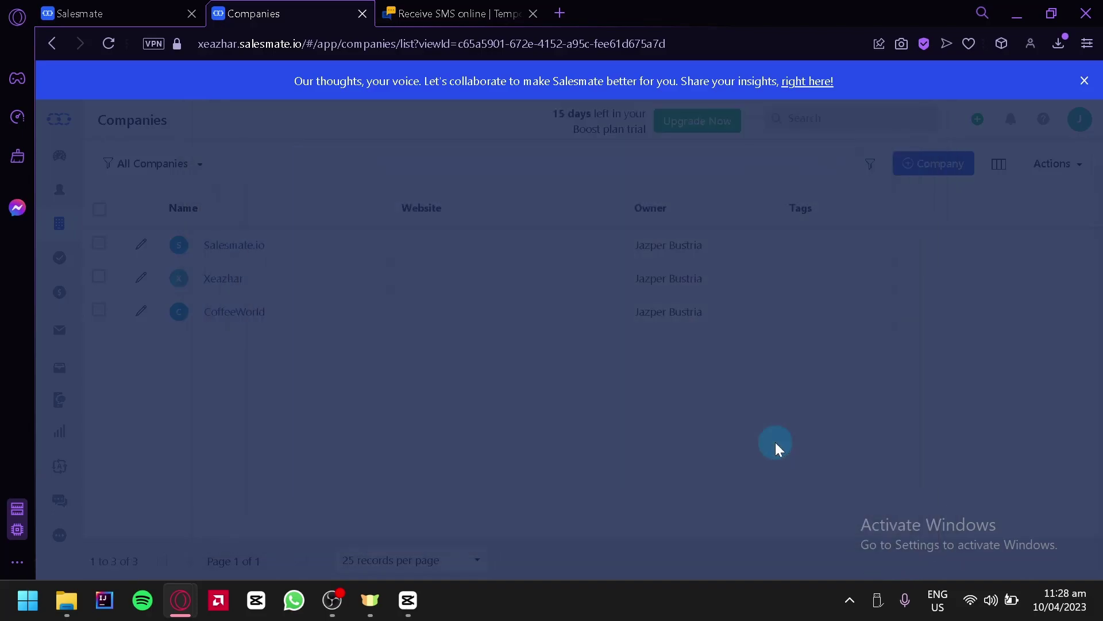
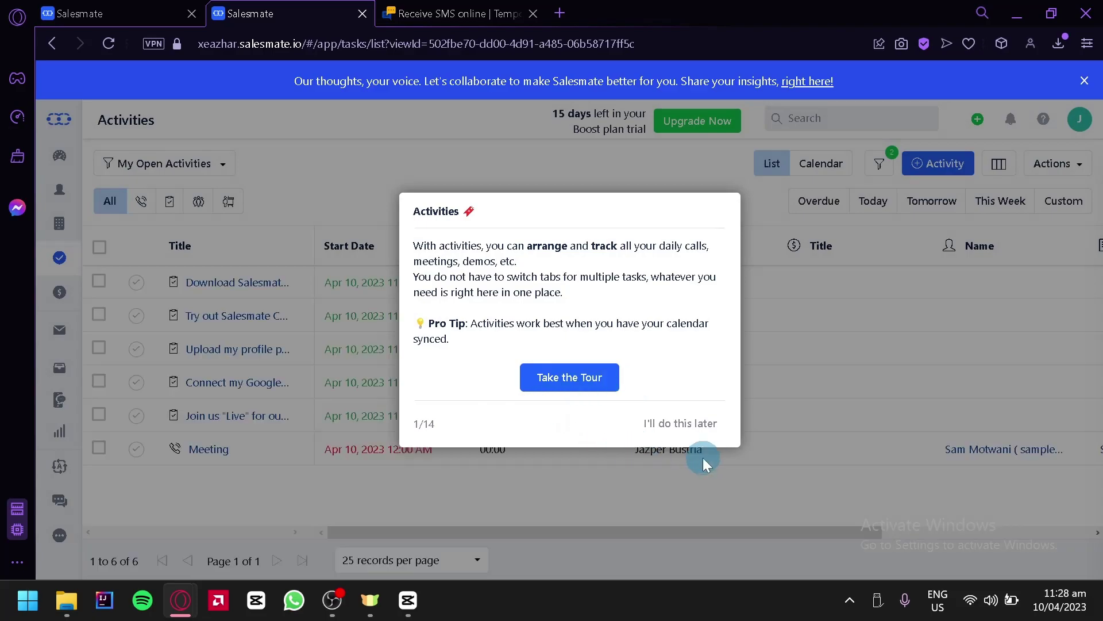
Dismiss the activities tour, then try the Call type filter and switch back to All.
click(683, 424)
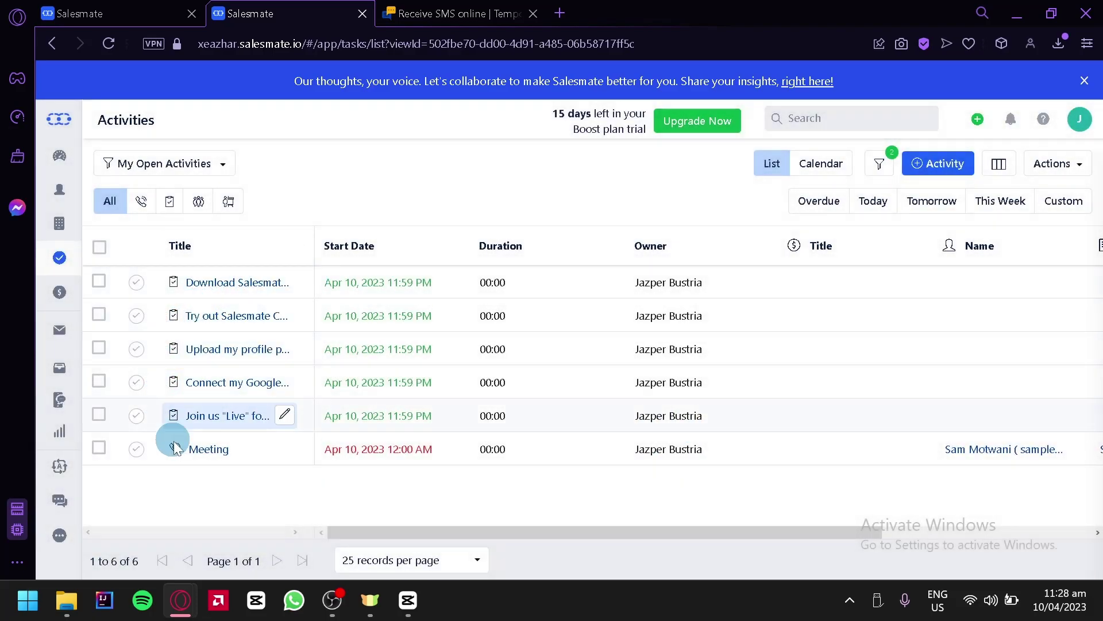
click(142, 203)
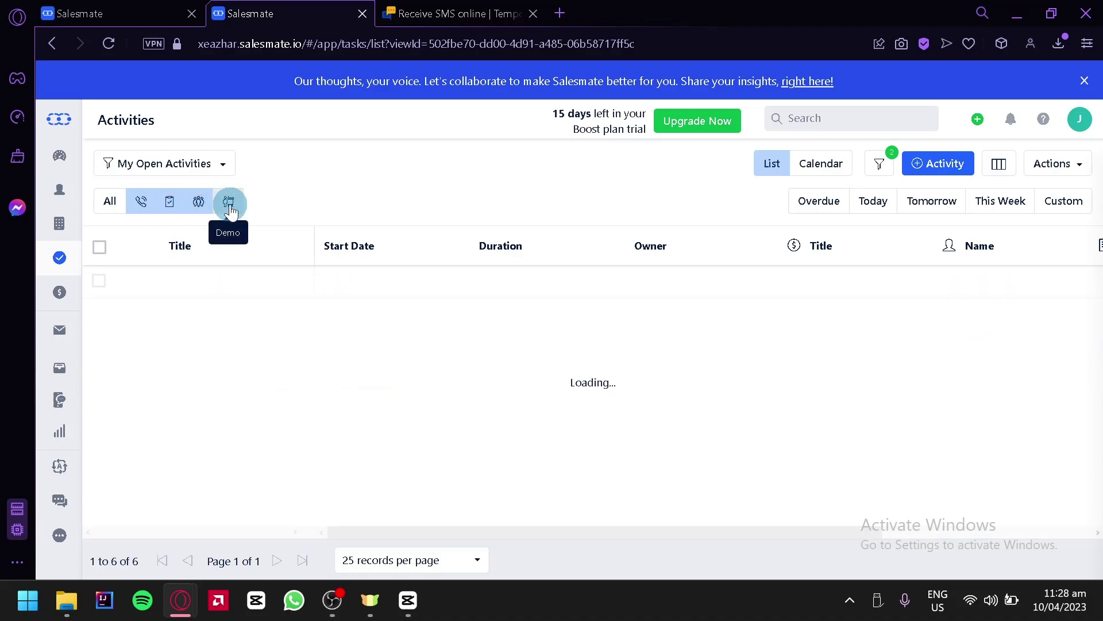
click(141, 203)
click(109, 201)
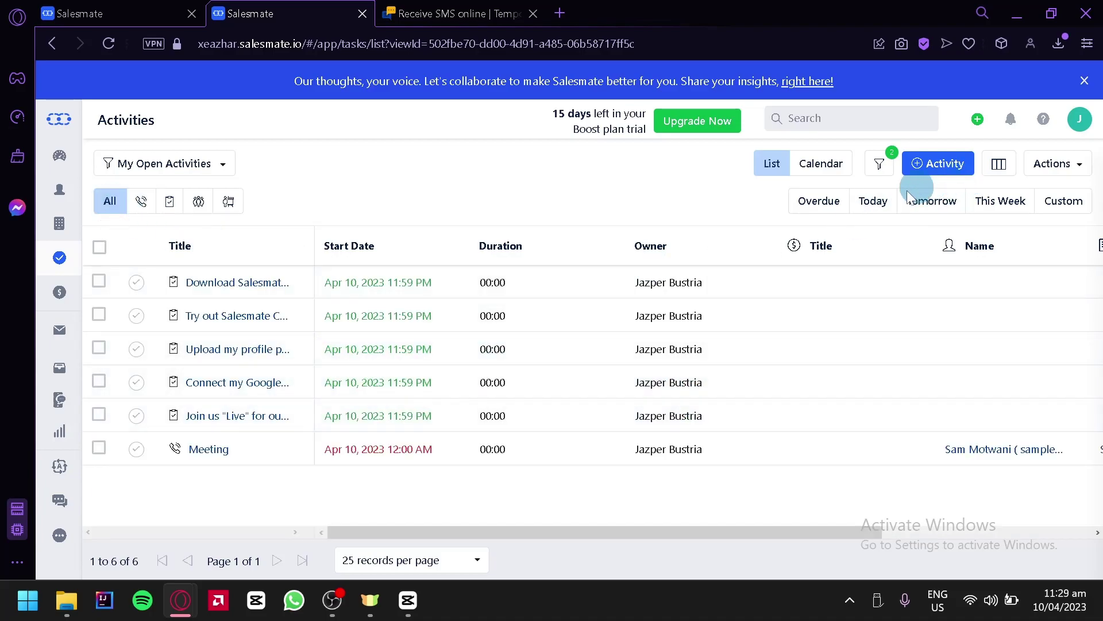
Try the Overdue, Tomorrow and This Week due-date filters, ending on Today.
click(828, 214)
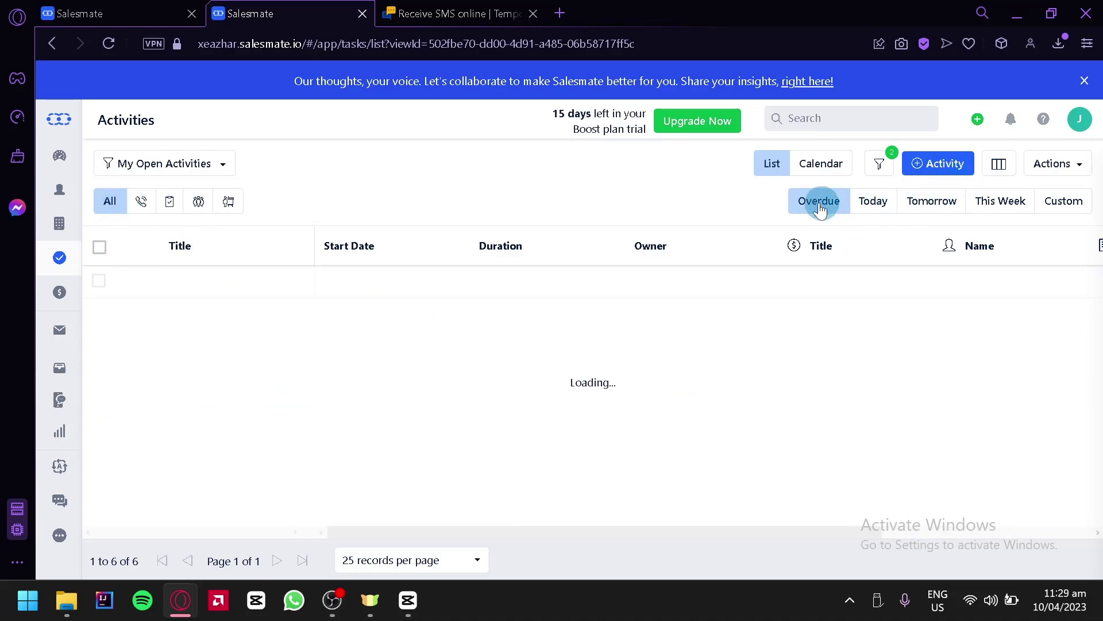
click(878, 209)
click(945, 220)
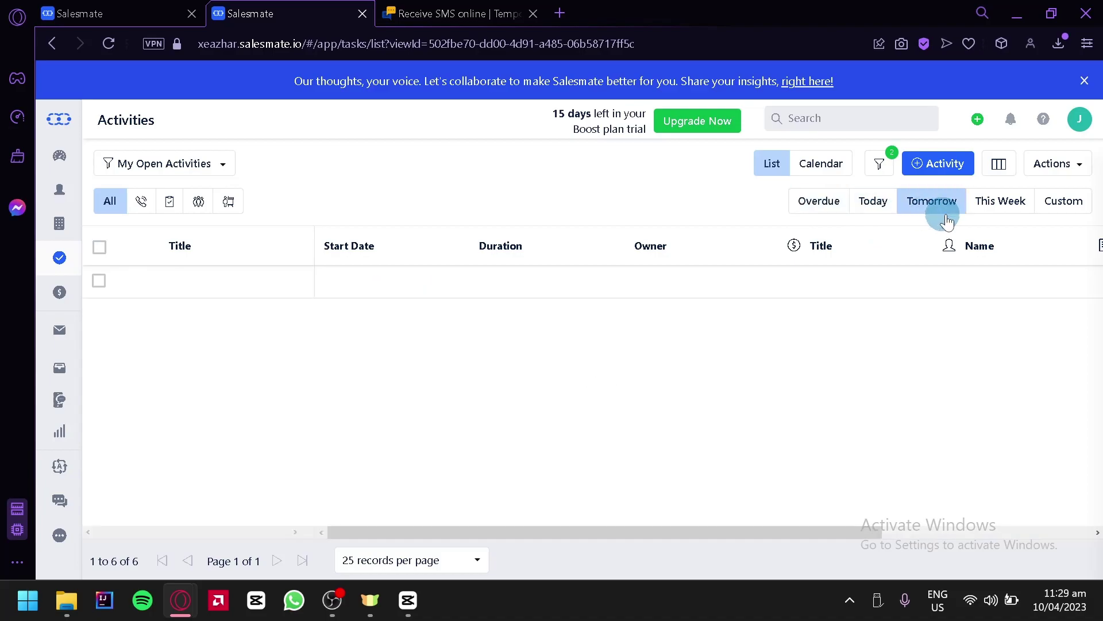
click(1006, 215)
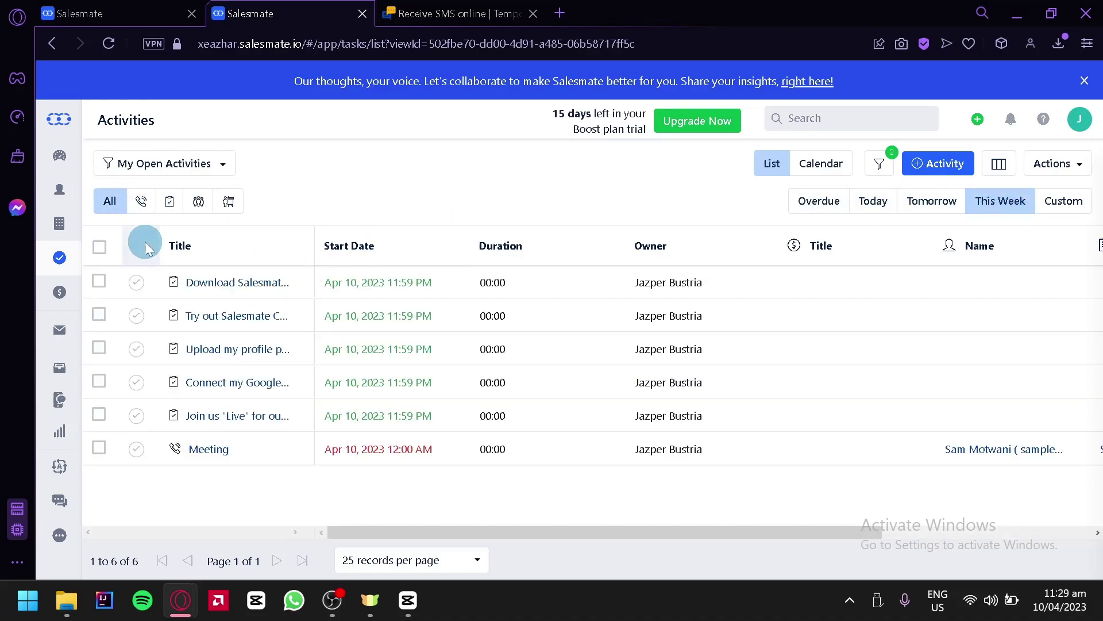
right_click(881, 211)
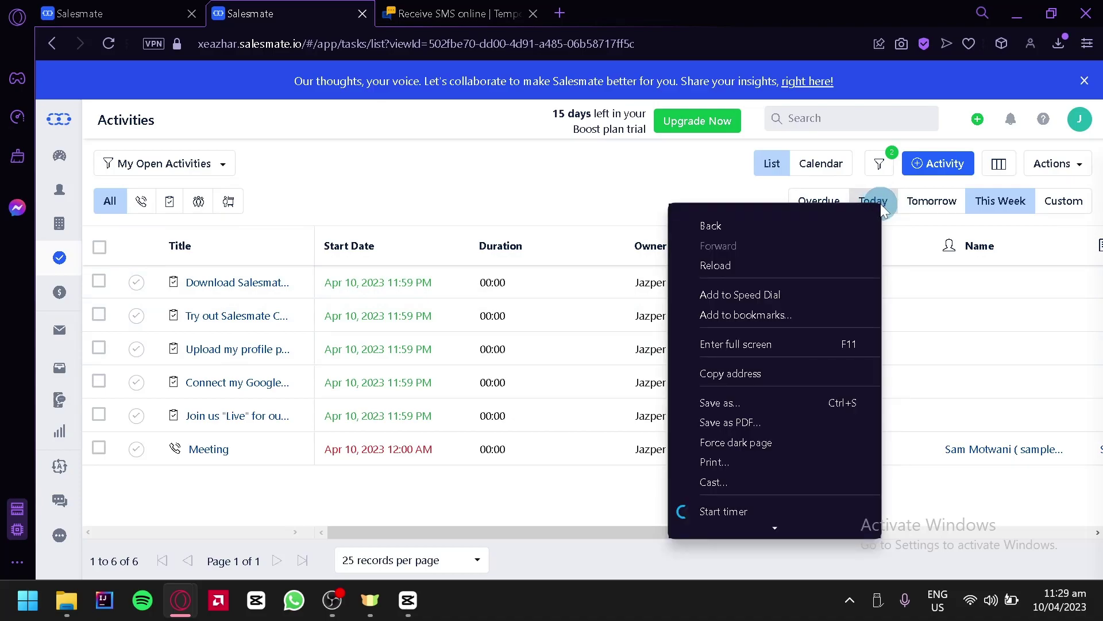
click(885, 210)
click(826, 172)
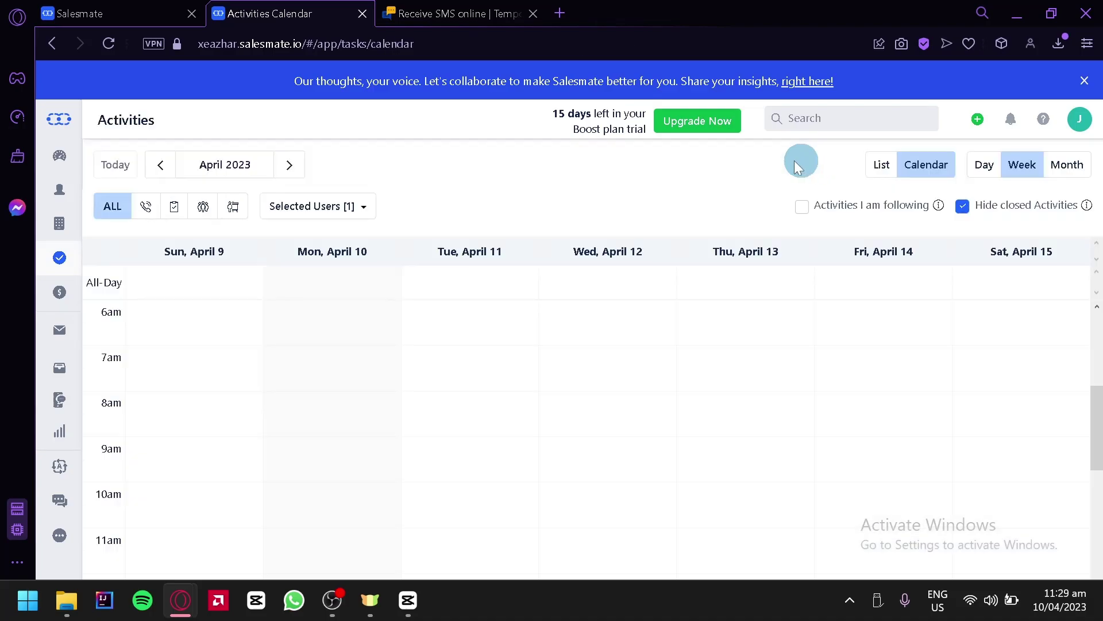
scroll(580, 316, up, 7)
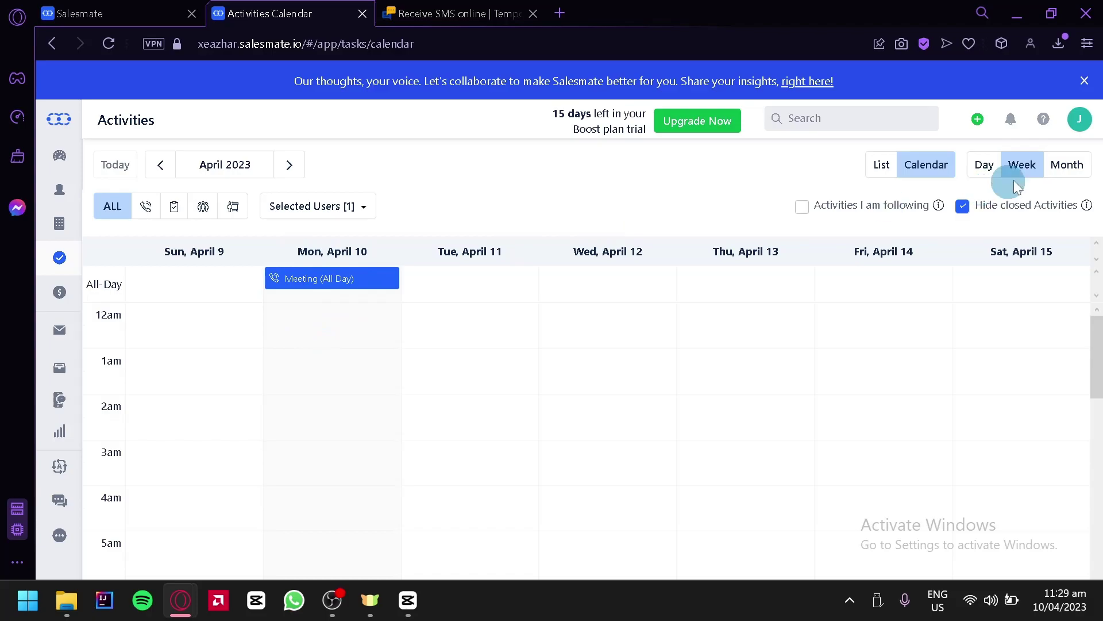
click(880, 167)
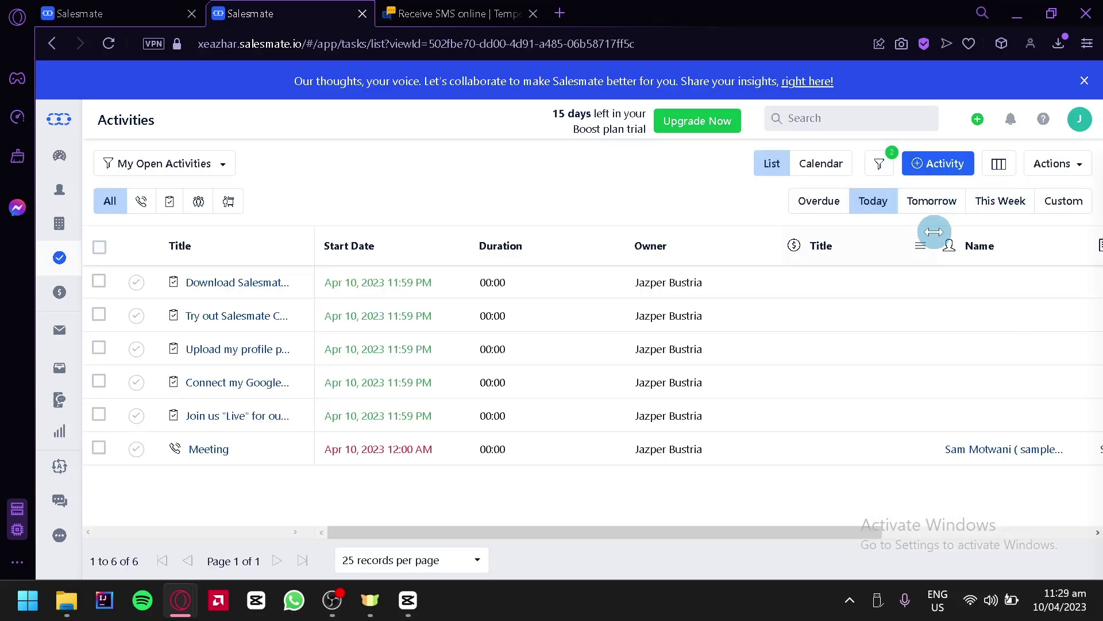
Create an all-day Meeting activity named 'Testing' for Apr 10, 2023.
click(932, 166)
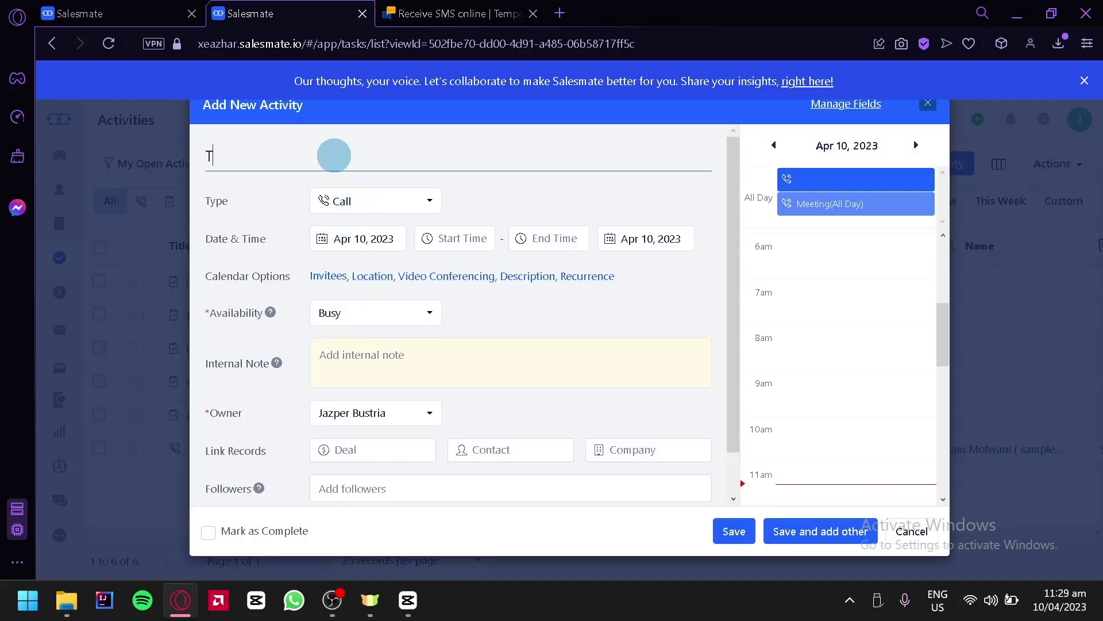
click(378, 202)
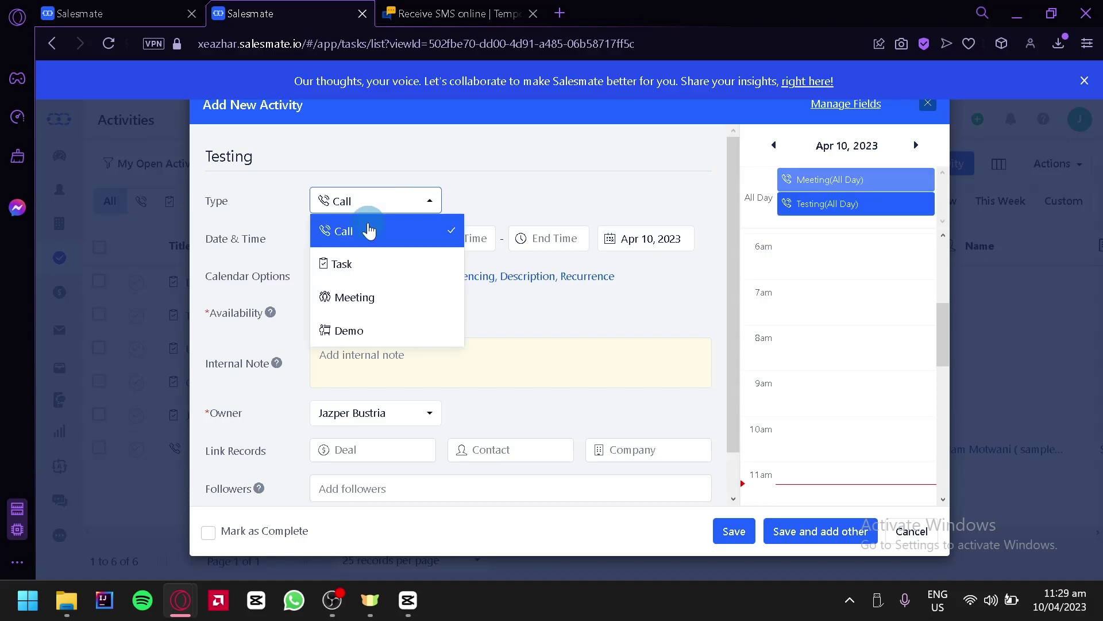
click(337, 299)
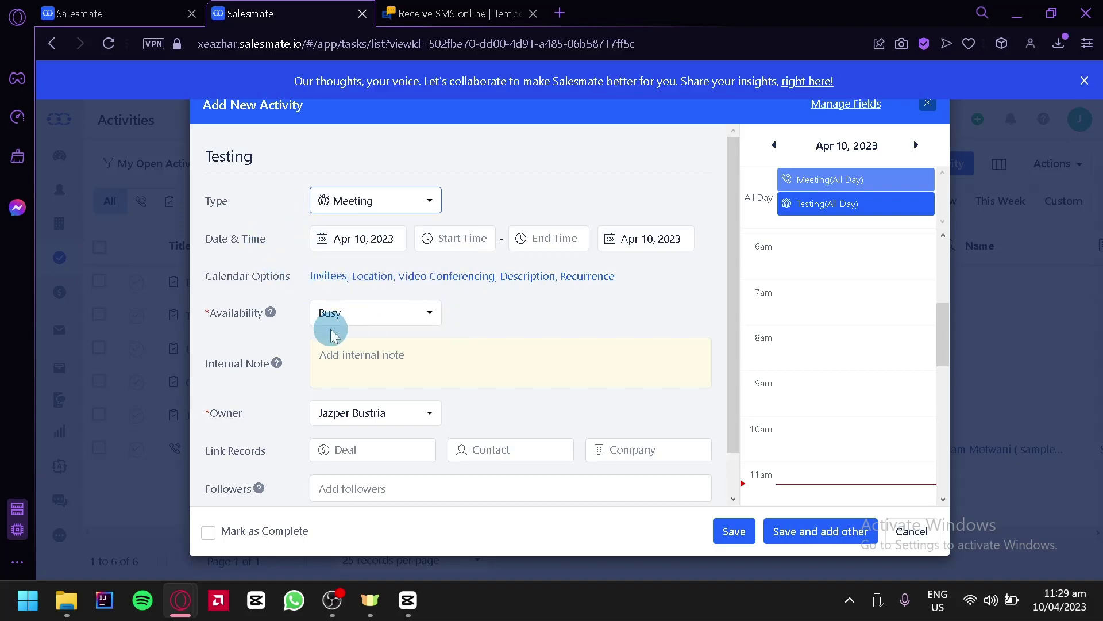
scroll(357, 365, down, 1)
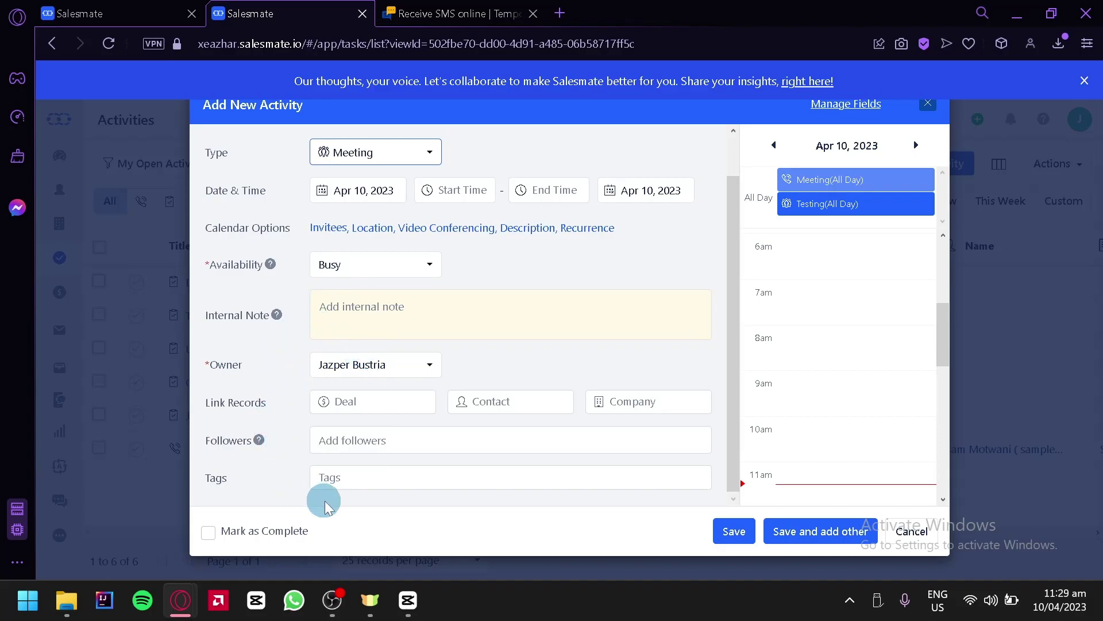
click(732, 512)
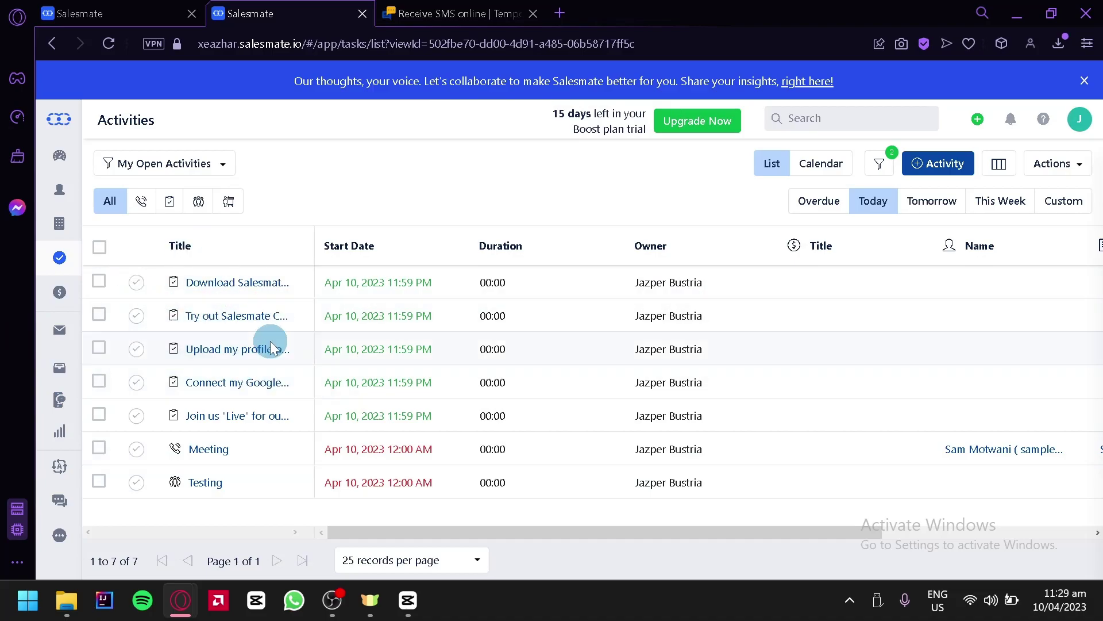
Tick the first activity, then go to the Deals board and dismiss its tour.
click(99, 282)
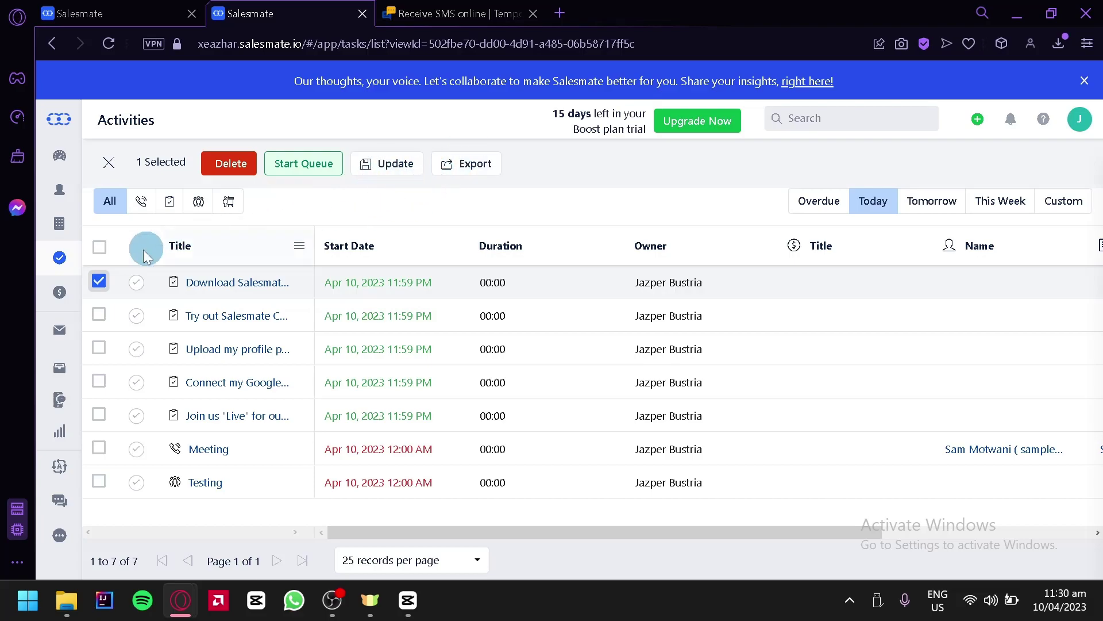
click(60, 296)
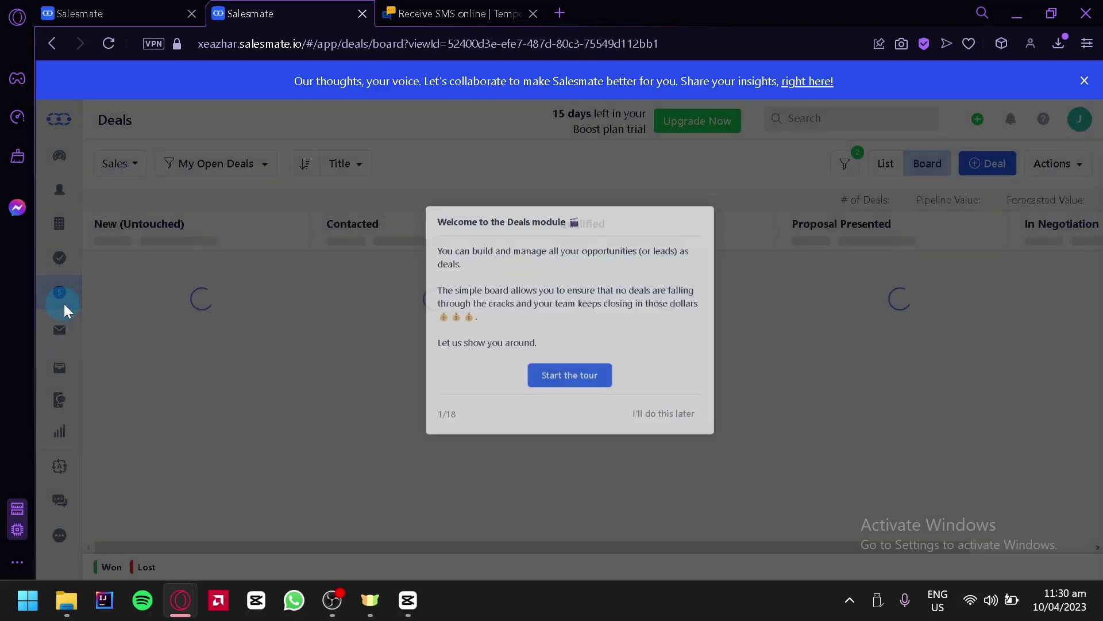
click(683, 414)
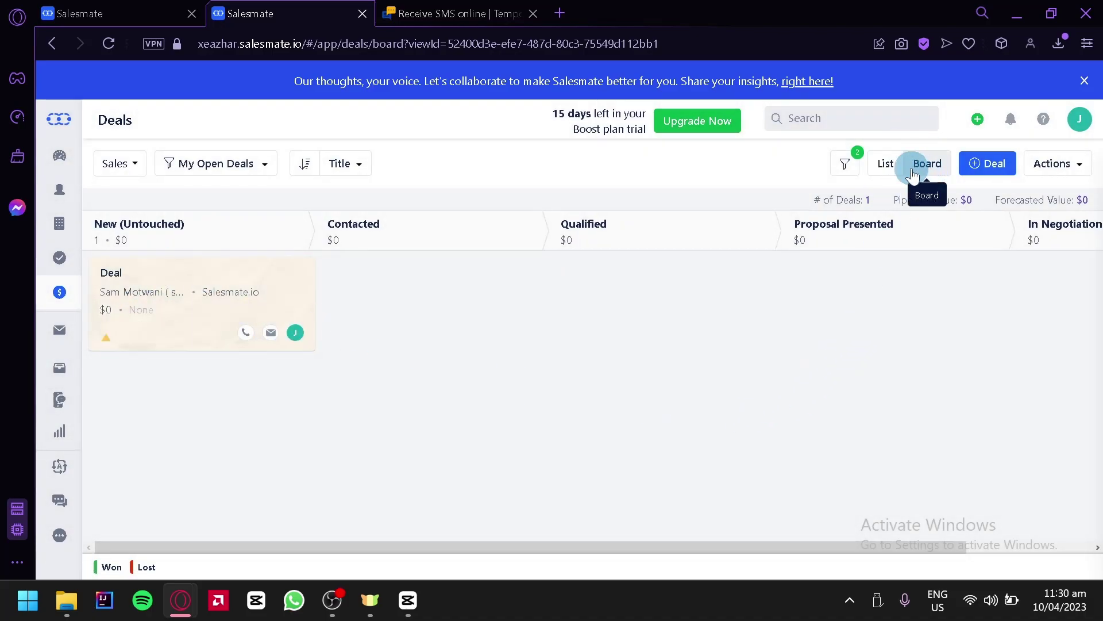
Drag the $0 deal from New (Untouched) into Contacted, then on into Qualified.
click(885, 163)
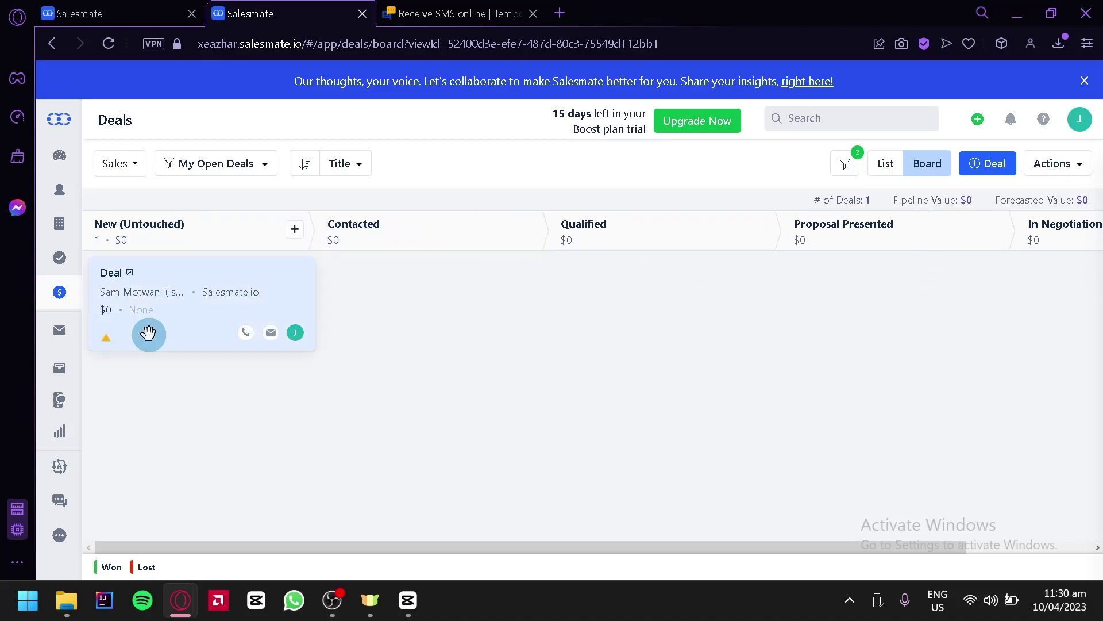
drag(147, 330, 229, 316)
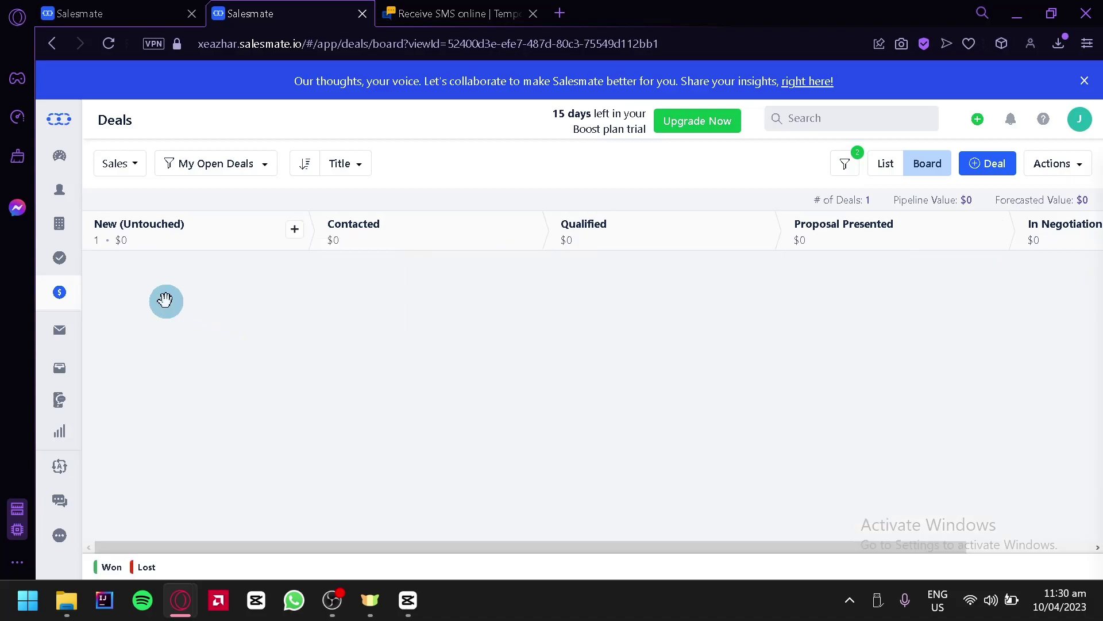
drag(165, 300, 438, 311)
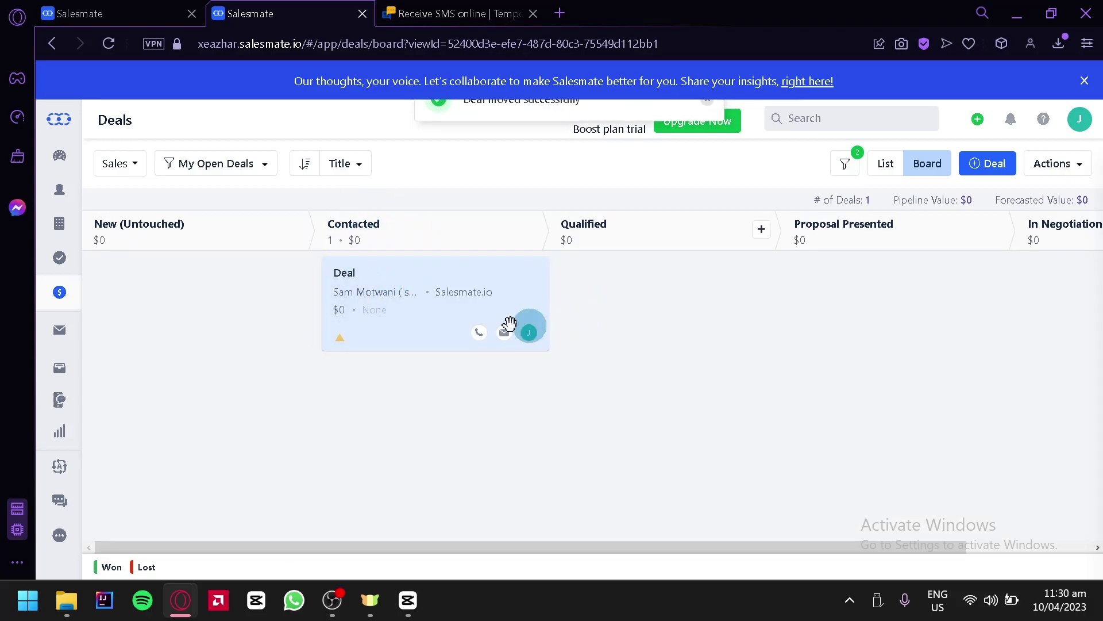
drag(443, 278, 661, 289)
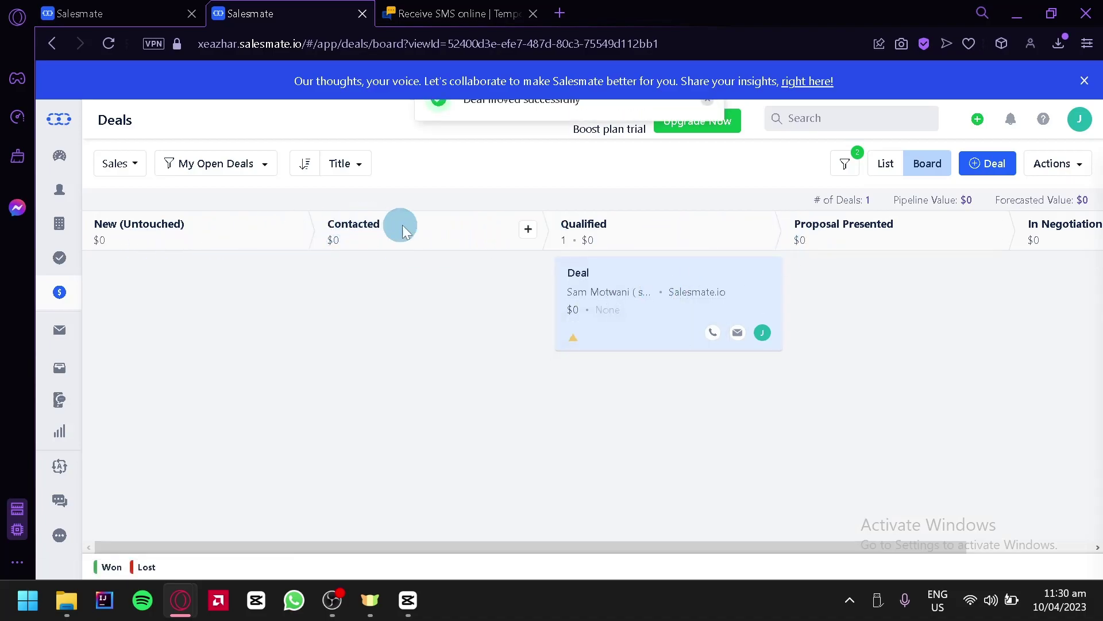
click(526, 227)
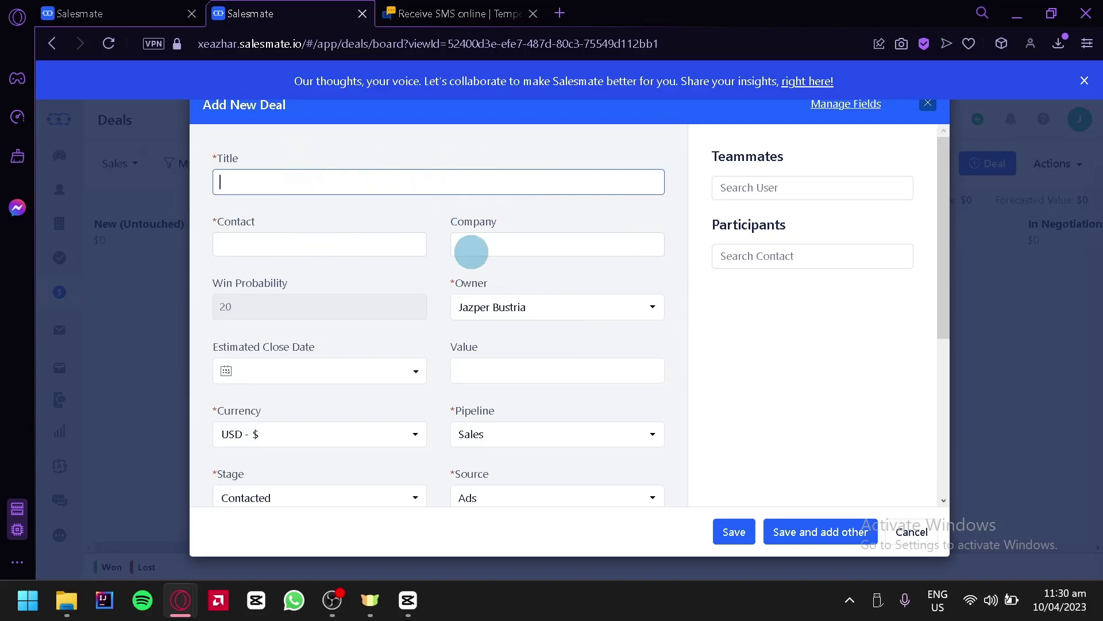
scroll(394, 356, down, 5)
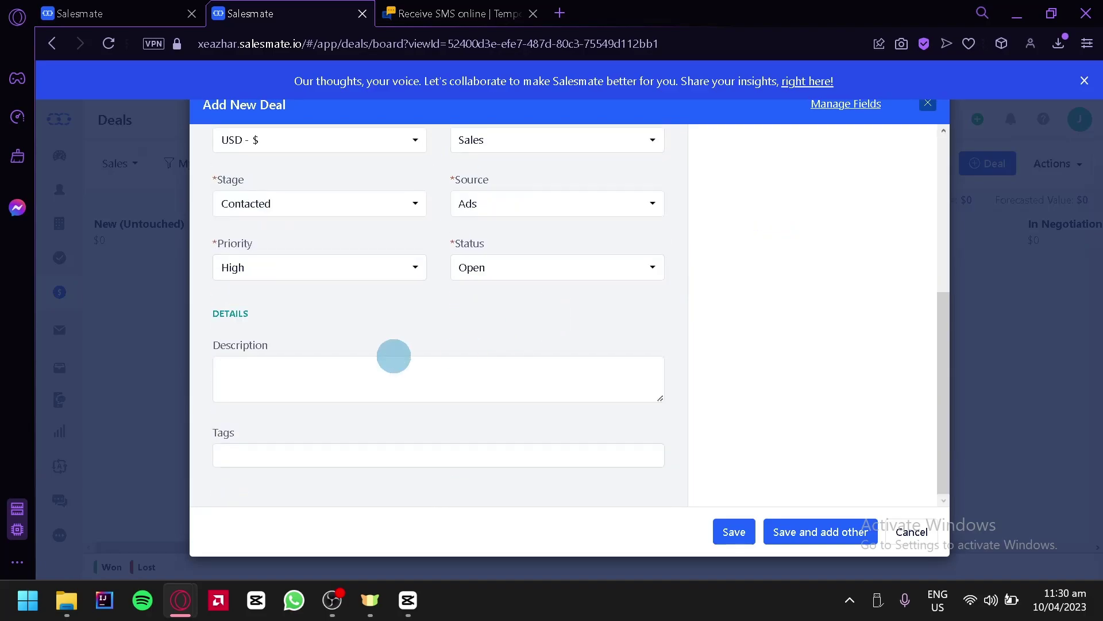
click(914, 529)
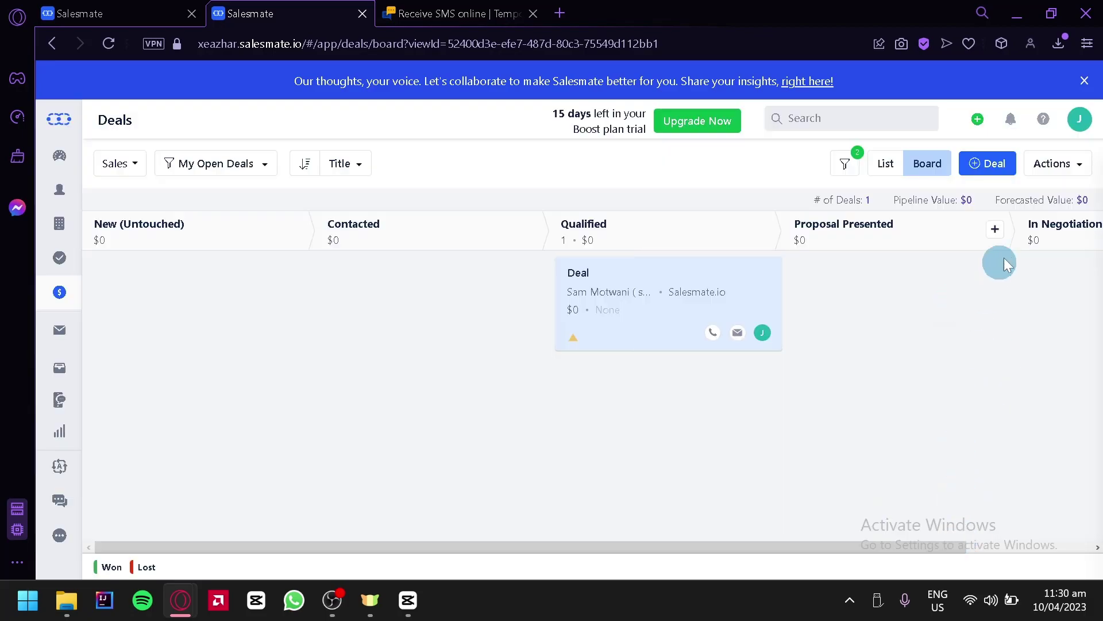
click(1060, 170)
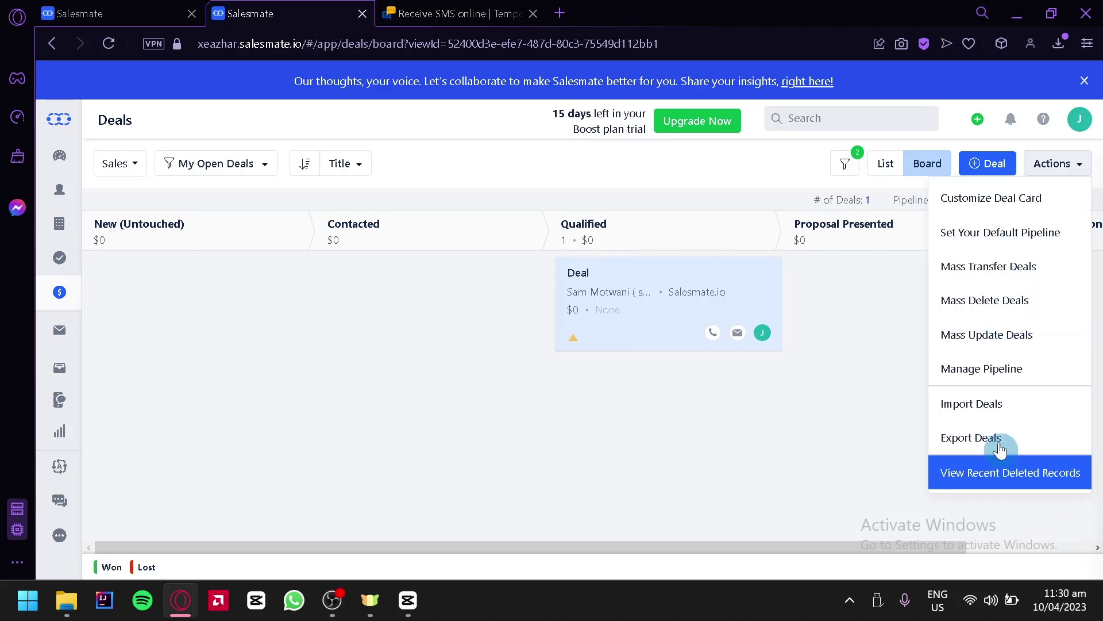
click(836, 511)
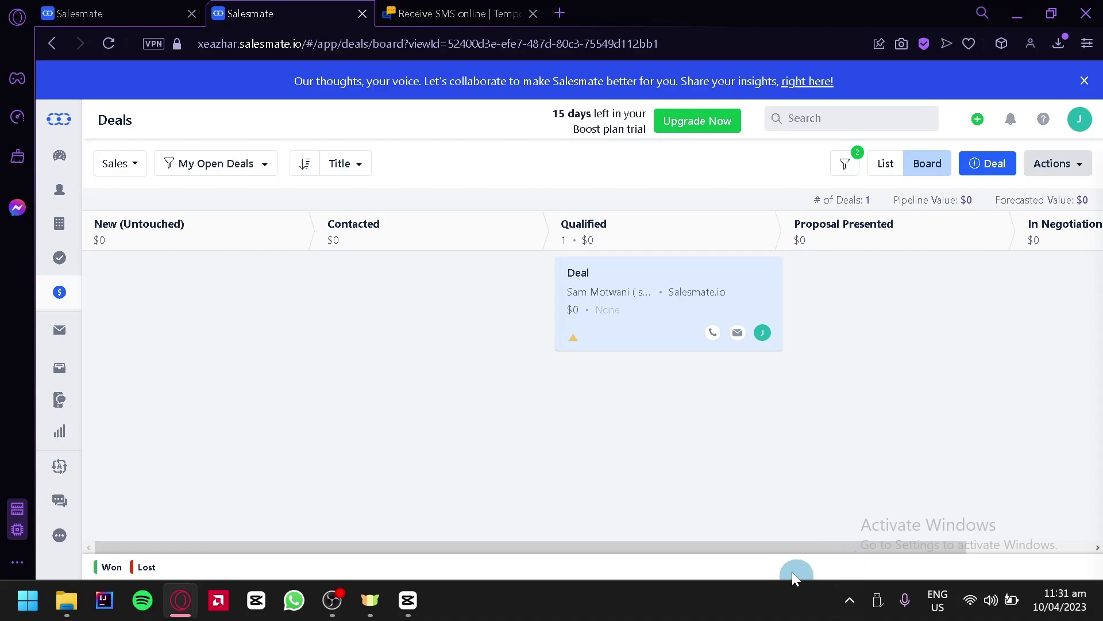
click(61, 336)
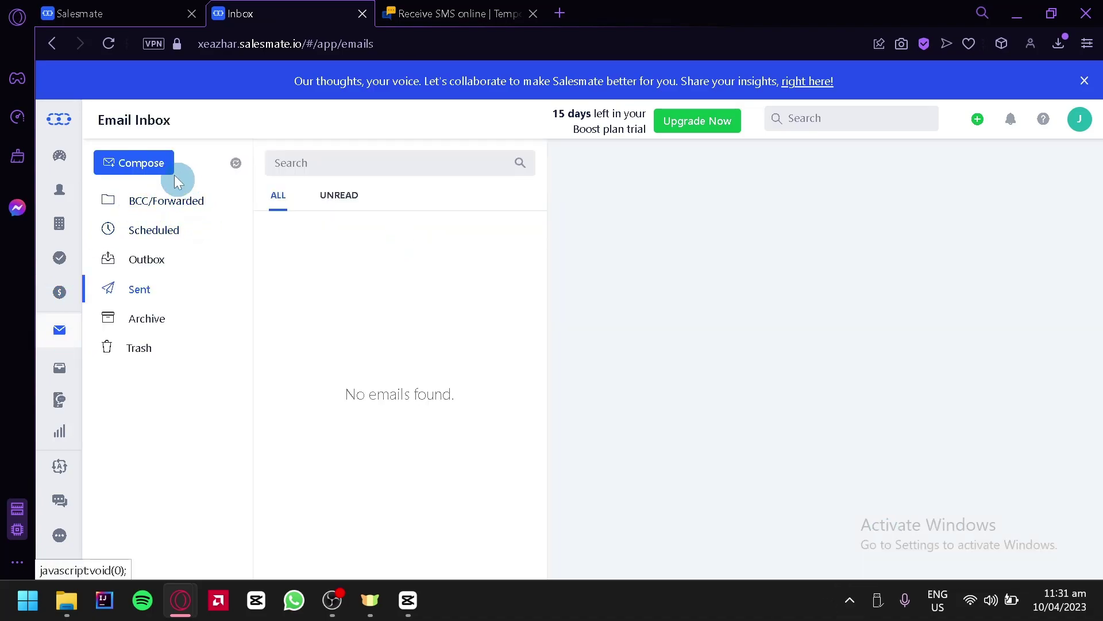
Check the empty Outbox, Scheduled, Sent, Archive and Trash email folders, then open Team Inbox.
click(157, 169)
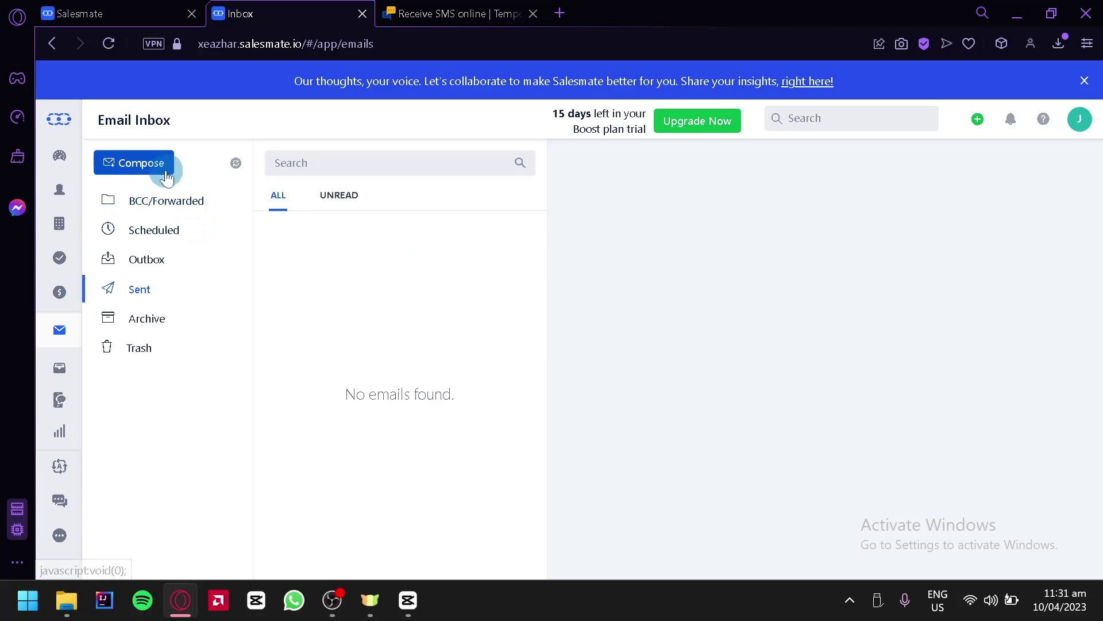
click(158, 269)
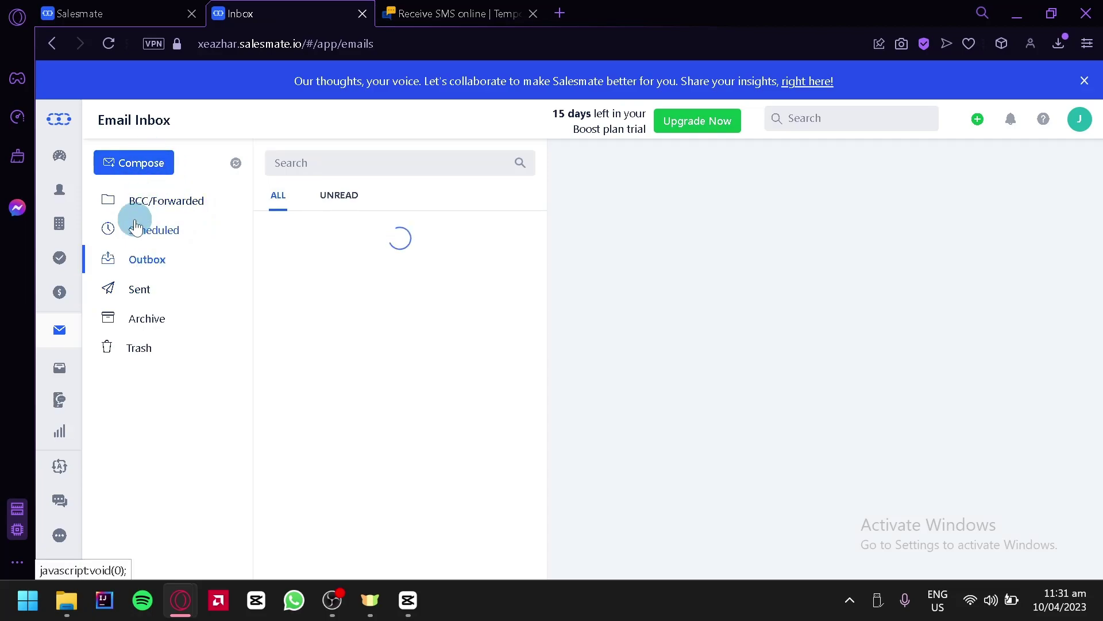
click(154, 230)
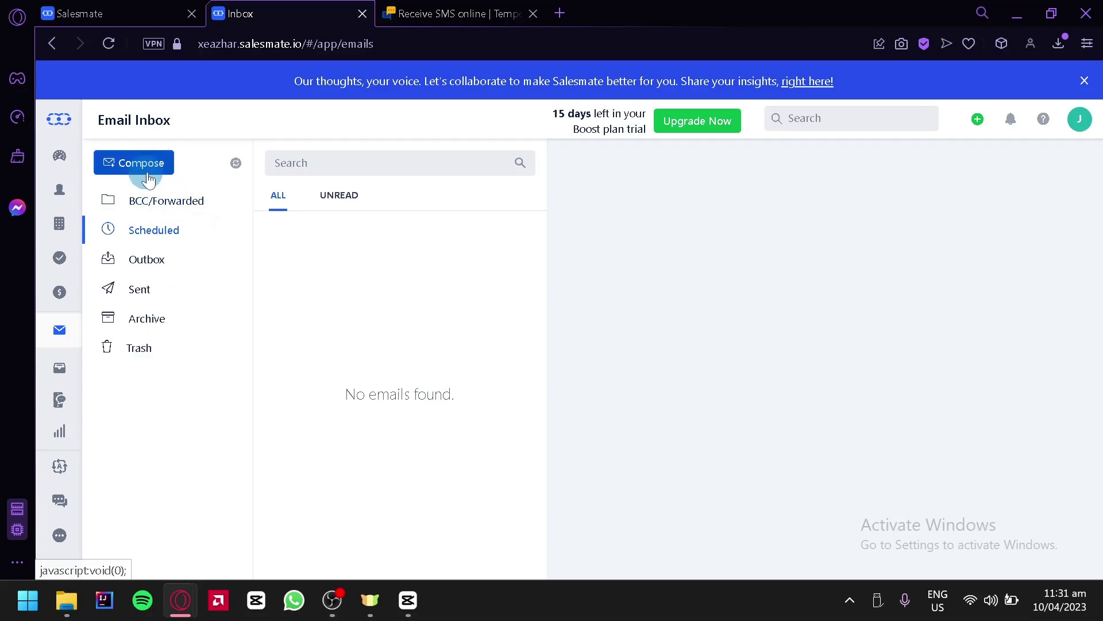
click(146, 294)
click(160, 324)
click(147, 355)
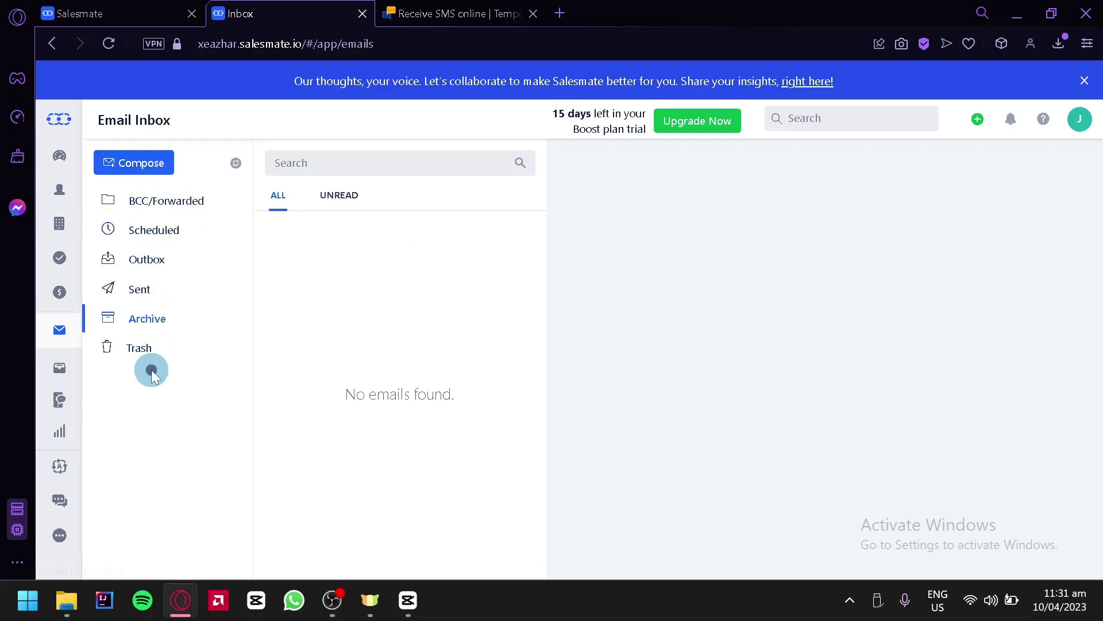
click(60, 371)
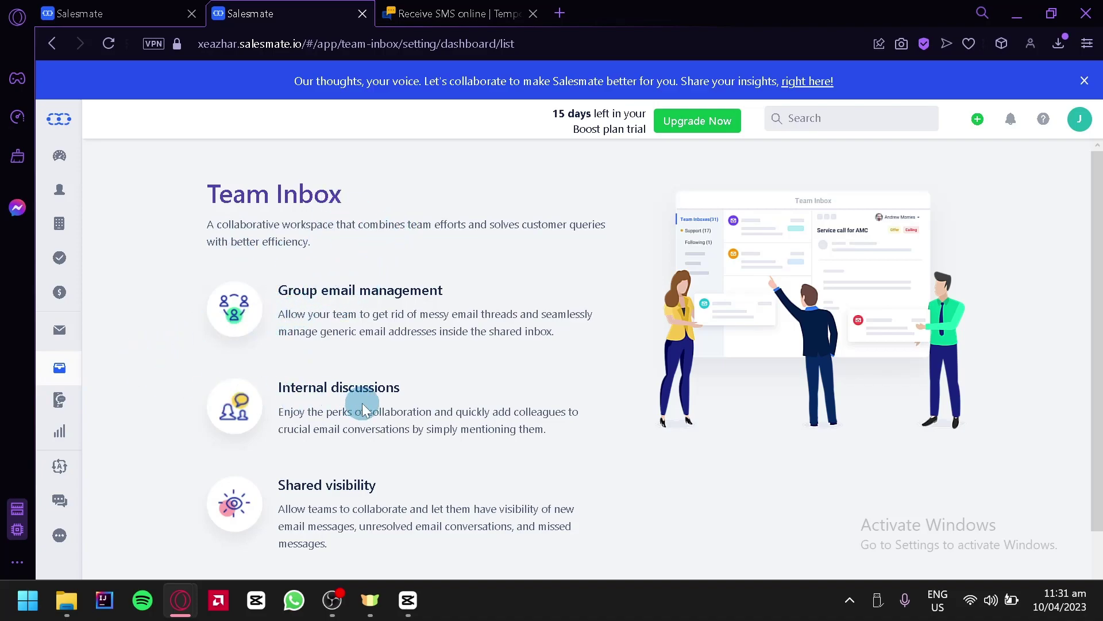
Visit the Texts, Reports 2.0 and Automation Journeys pages in turn.
scroll(354, 506, down, 2)
scroll(314, 483, up, 2)
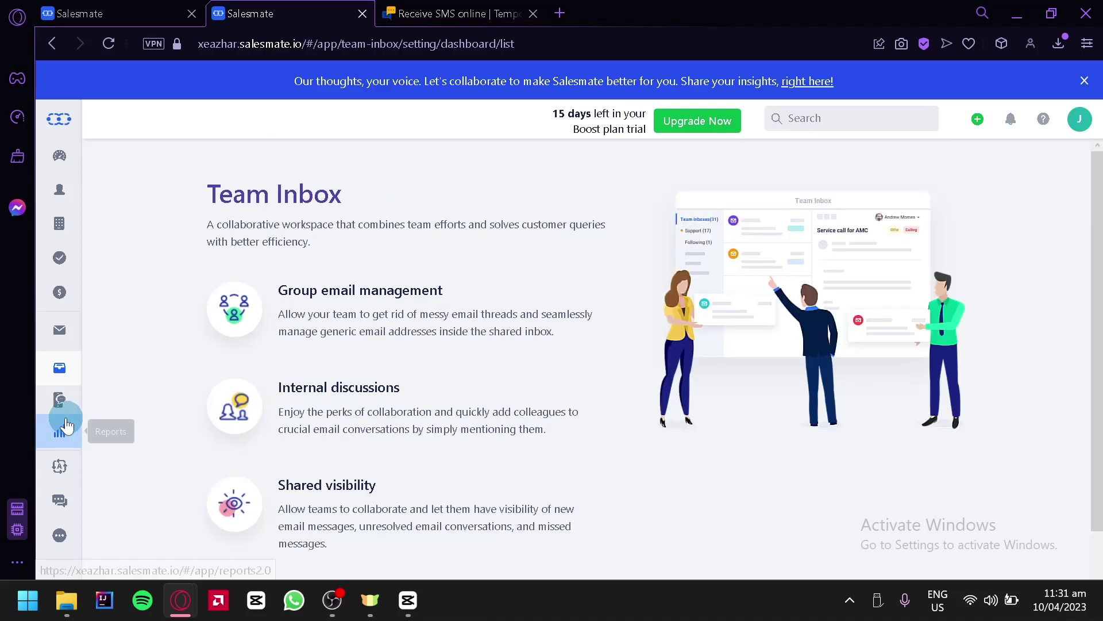
click(59, 399)
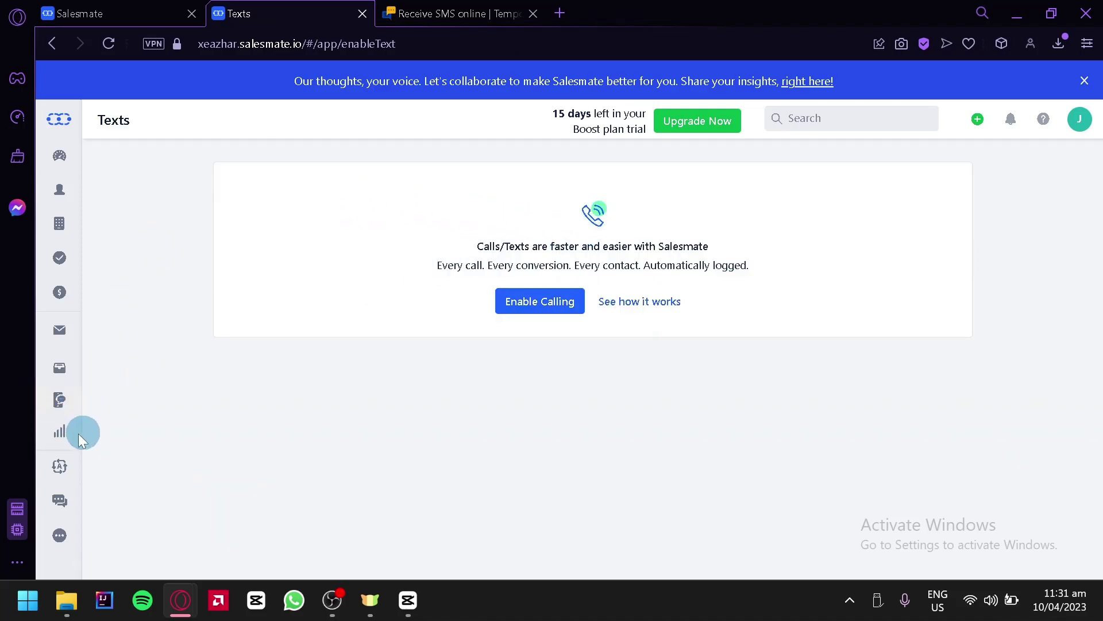
click(58, 431)
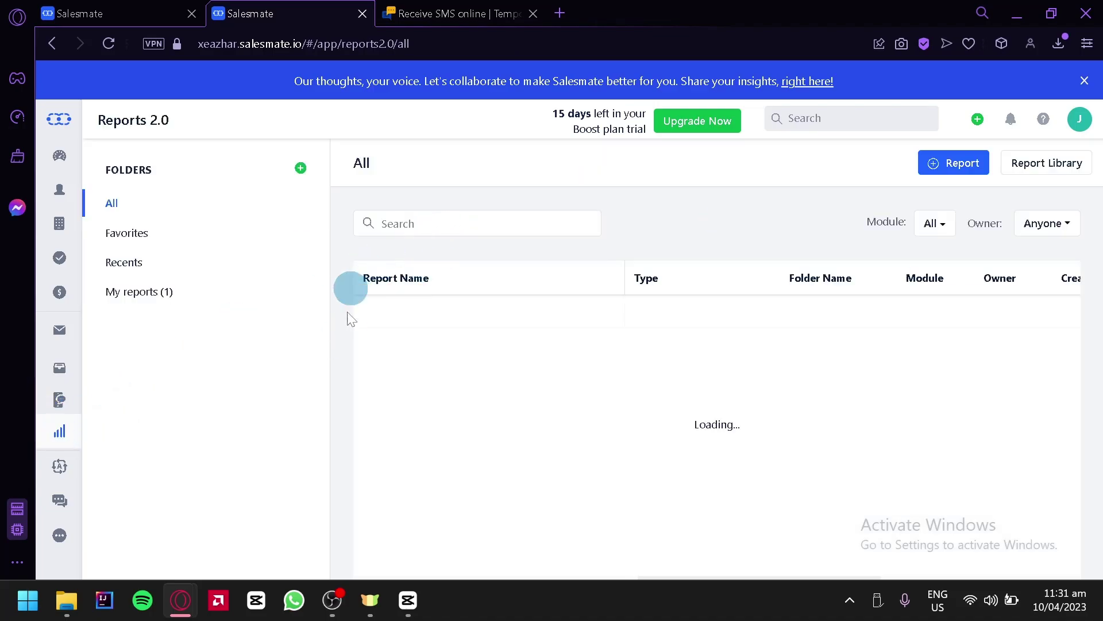
click(58, 468)
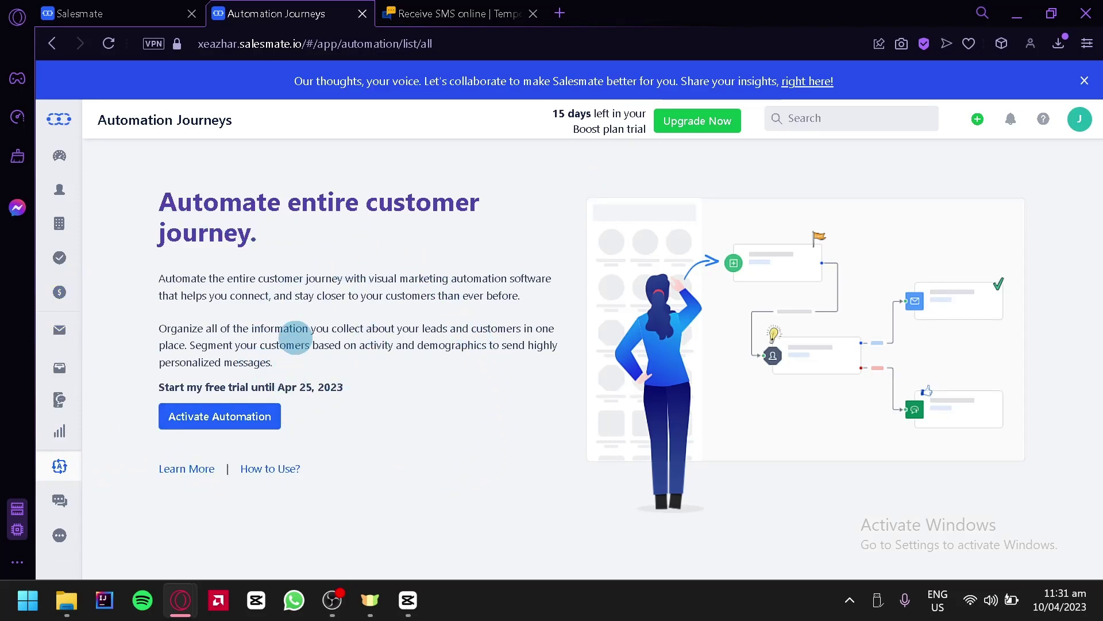
Return to Dashboard 2.0 and scroll through its widgets.
click(60, 155)
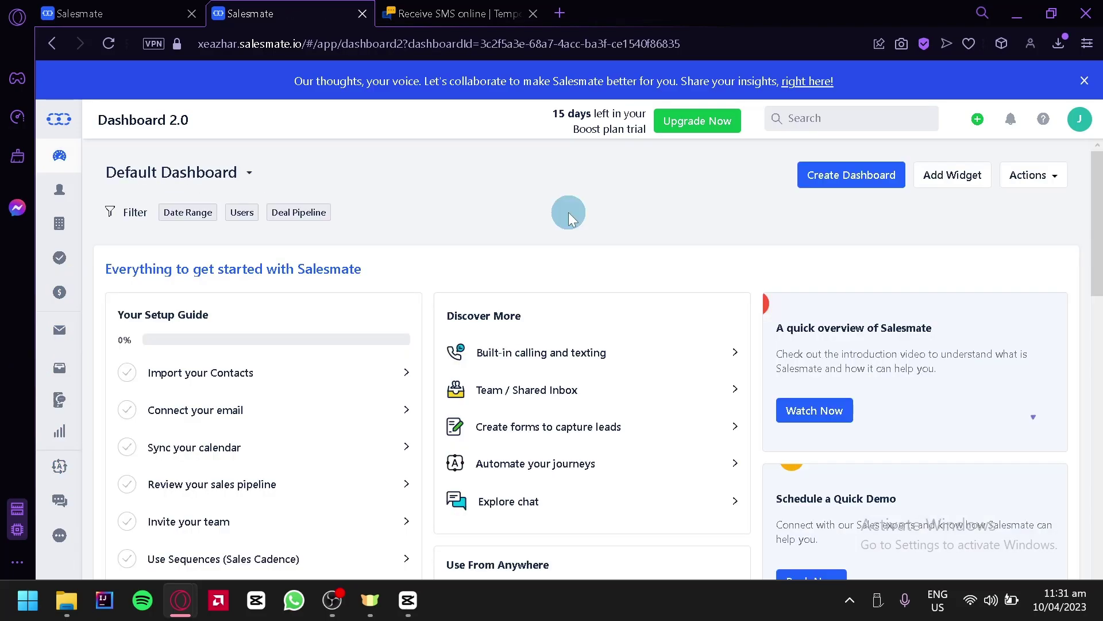
scroll(567, 212, down, 5)
scroll(567, 212, down, 5)
scroll(568, 212, up, 15)
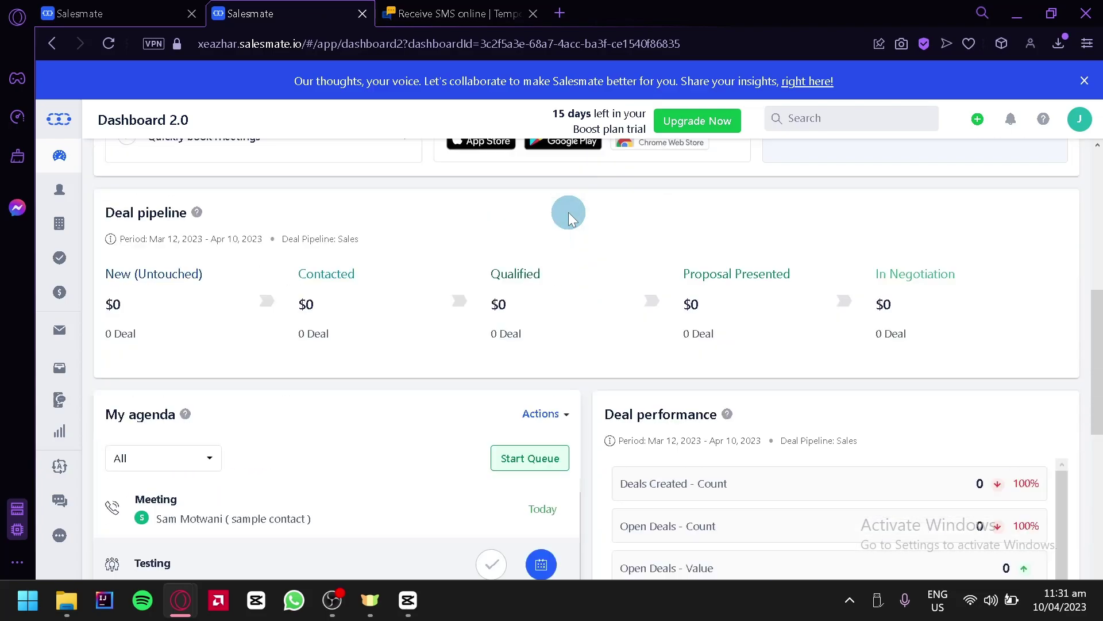